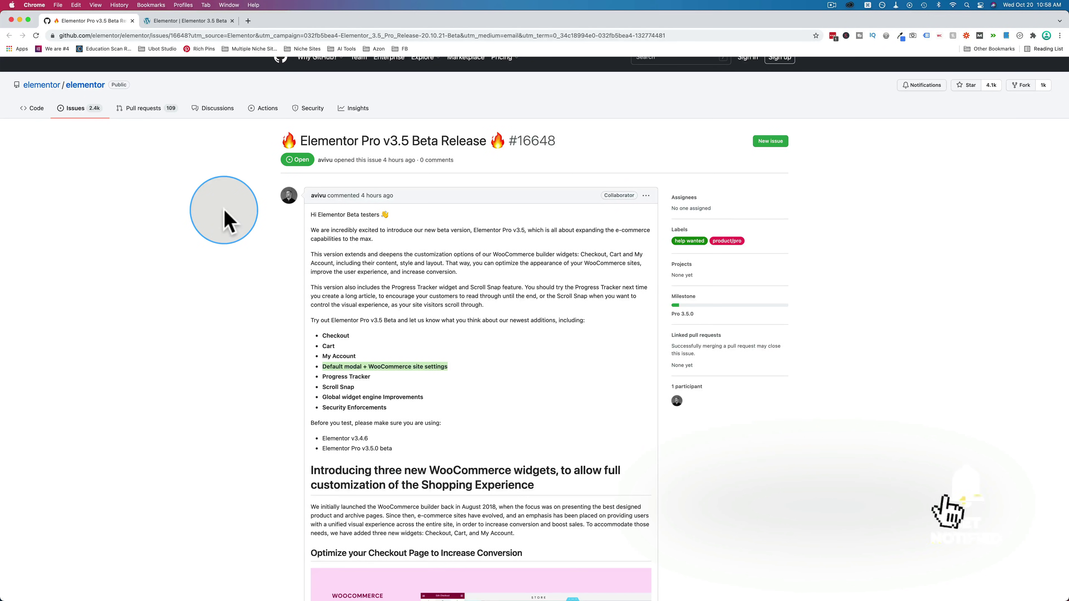
- Zoom the release notes to 150% and scroll down through them
{"action": "left_click", "coordinate": [357, 311]}
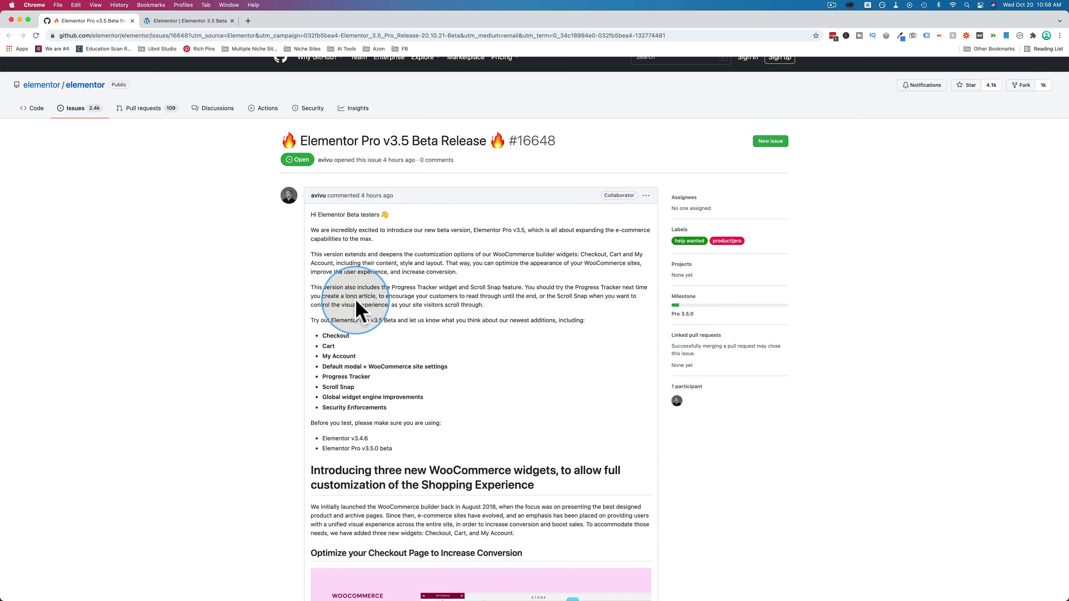
{"action": "scroll", "coordinate": [357, 301], "scroll_direction": "down", "scroll_amount": 3}
{"action": "scroll", "coordinate": [357, 300], "scroll_direction": "down", "scroll_amount": 1}
{"action": "key", "text": "super+plus"}
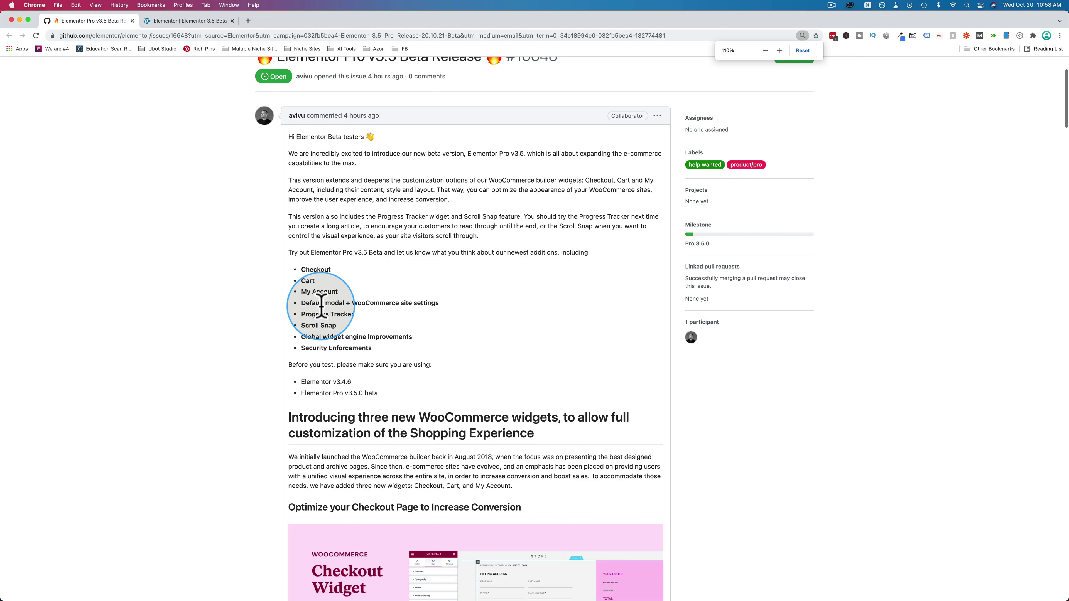
{"action": "key", "text": "super+plus"}
{"action": "scroll", "coordinate": [324, 321], "scroll_direction": "down", "scroll_amount": 3}
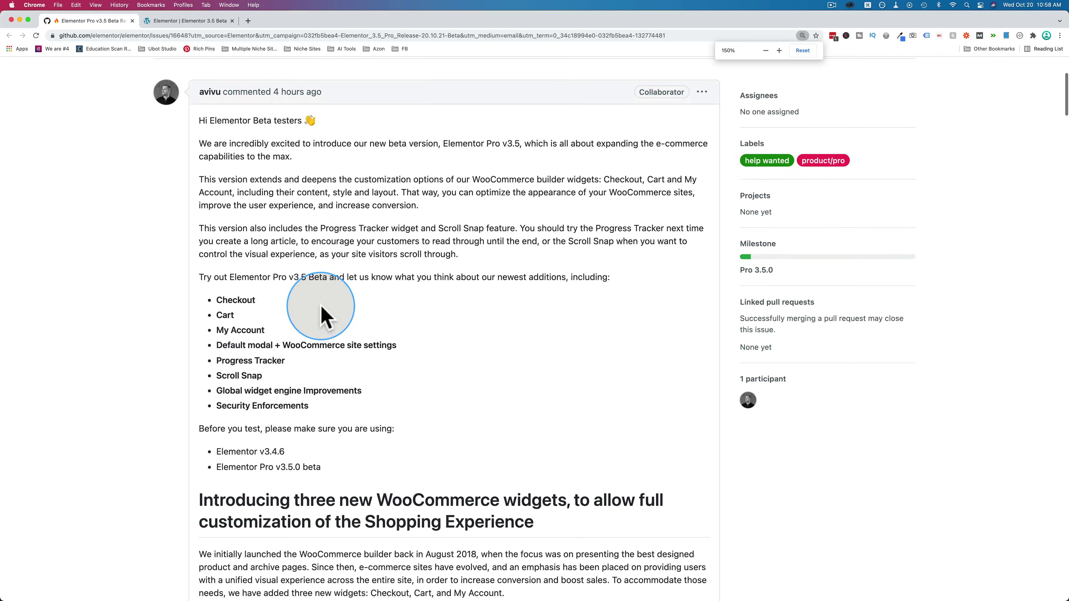
- Highlight the My Account, Default modal, Progress Tracker, Global widget engine and Enforcements release-note items
{"action": "left_click", "coordinate": [228, 295]}
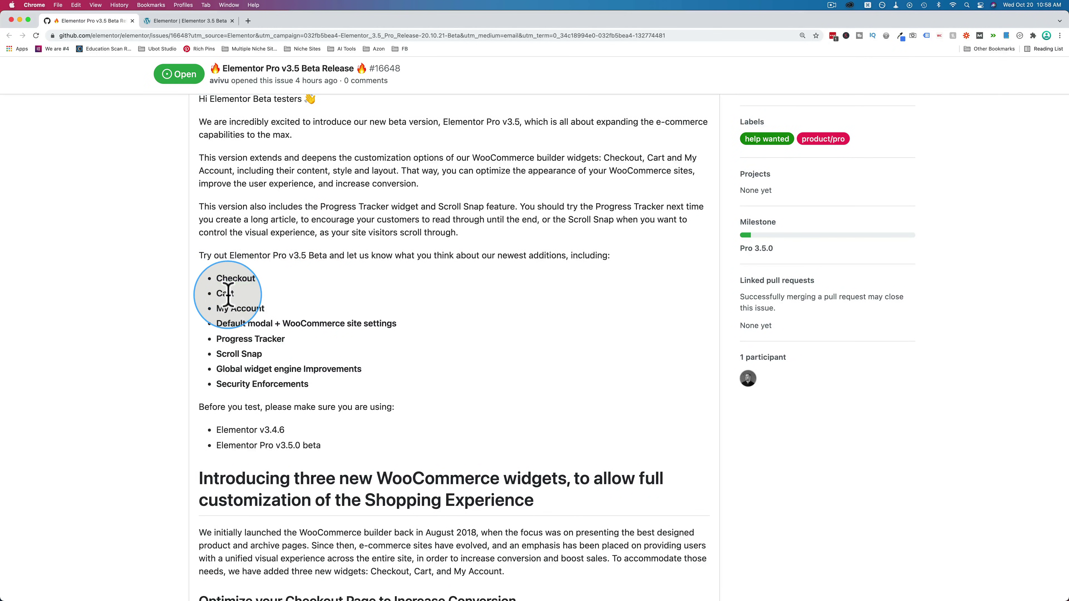
{"action": "triple_click", "coordinate": [246, 309]}
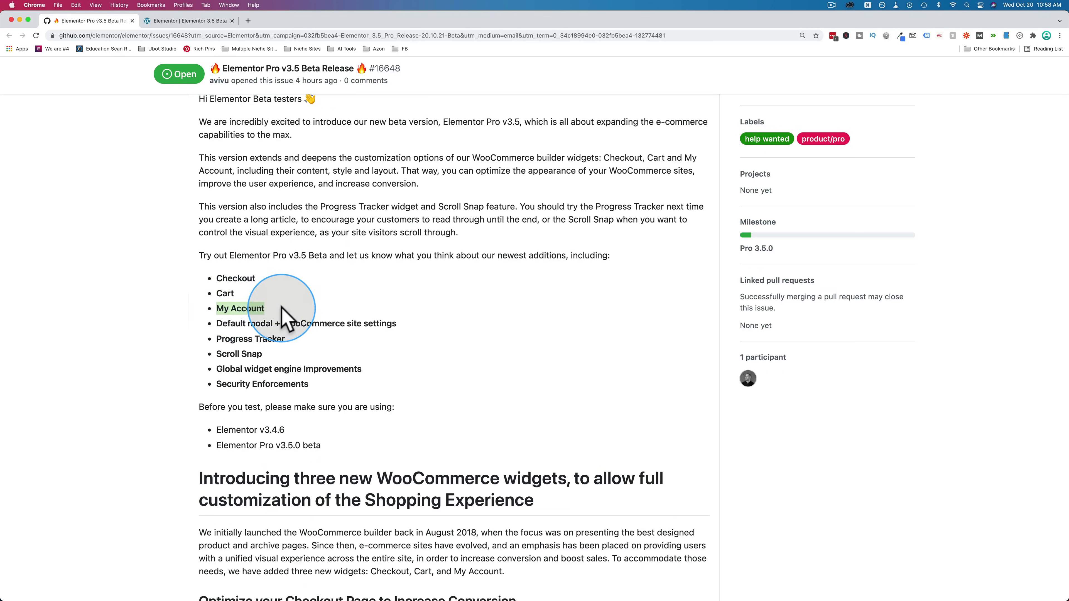
{"action": "left_click", "coordinate": [216, 324]}
{"action": "left_click_drag", "start_coordinate": [218, 324], "coordinate": [389, 323]}
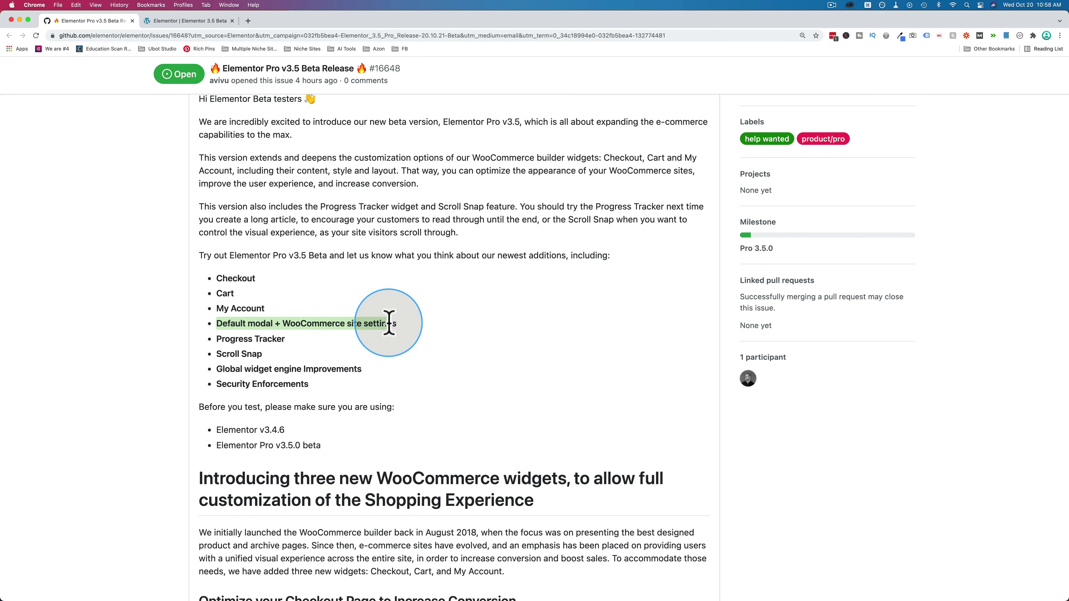
{"action": "left_click", "coordinate": [389, 324]}
{"action": "left_click_drag", "start_coordinate": [286, 339], "coordinate": [212, 352]}
{"action": "left_click", "coordinate": [257, 339]}
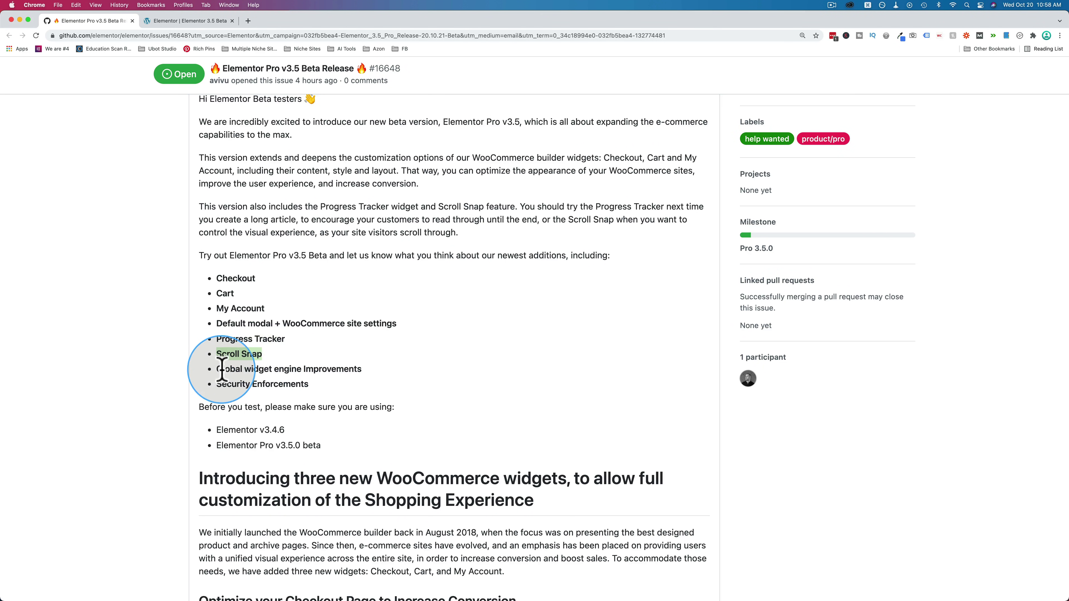
{"action": "left_click_drag", "start_coordinate": [219, 370], "coordinate": [411, 375]}
{"action": "left_click_drag", "start_coordinate": [339, 382], "coordinate": [218, 380]}
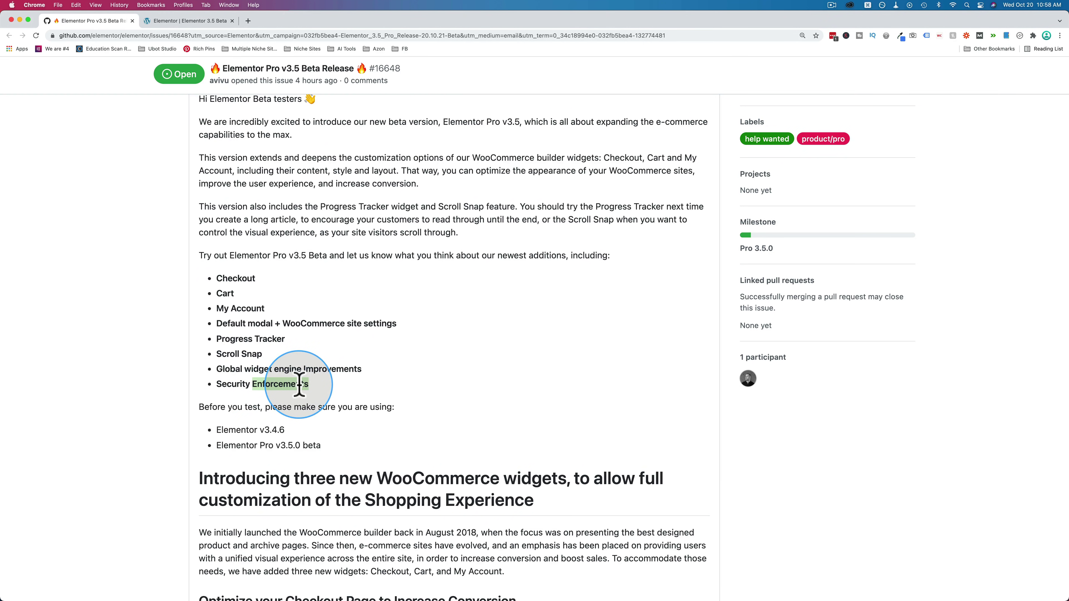
{"action": "left_click", "coordinate": [283, 383]}
{"action": "scroll", "coordinate": [310, 430], "scroll_direction": "down", "scroll_amount": 2}
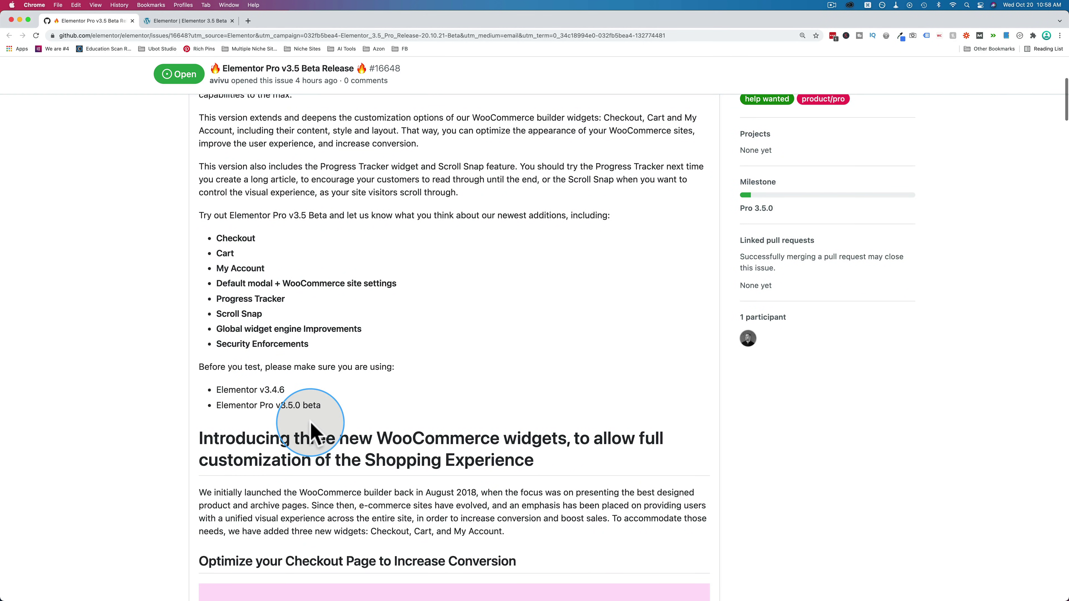
{"action": "scroll", "coordinate": [312, 426], "scroll_direction": "up", "scroll_amount": 8}
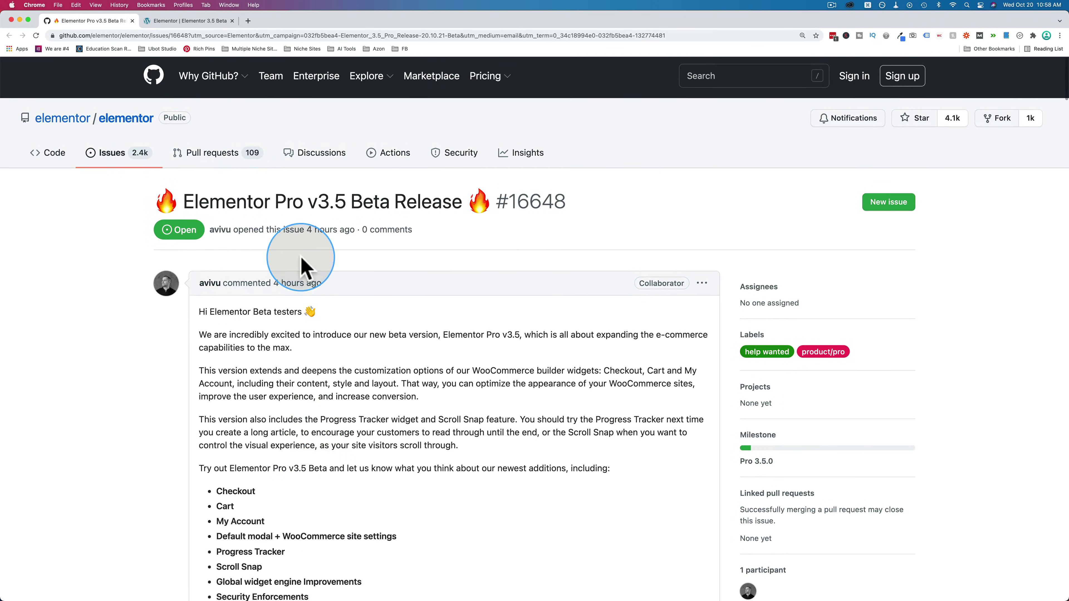
{"action": "left_click_drag", "start_coordinate": [291, 202], "coordinate": [212, 203]}
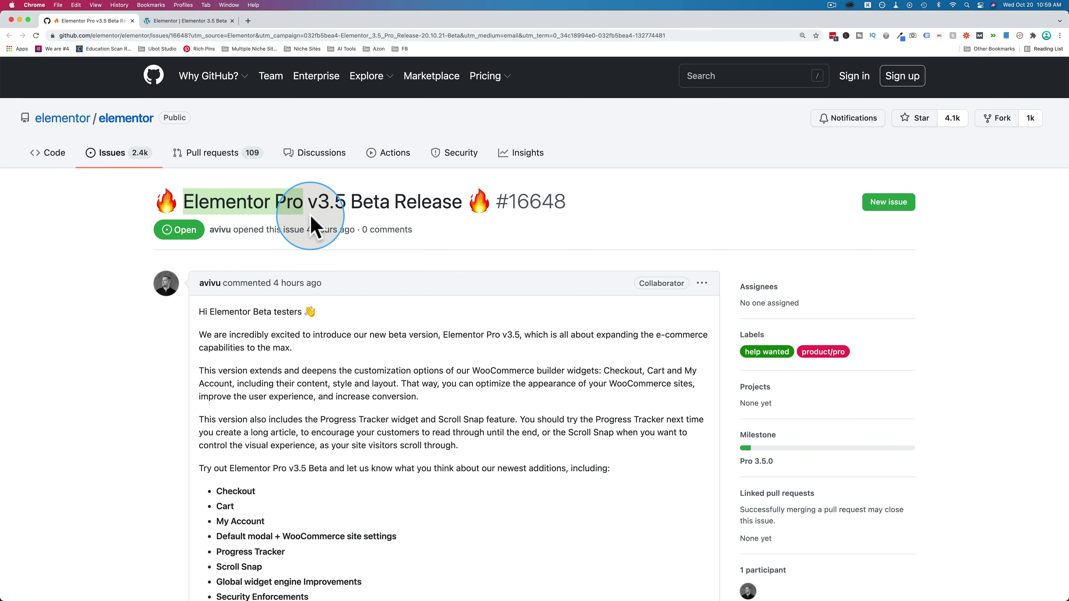
- Switch to the Elementor editor and search the widgets for 'check'
{"action": "left_click", "coordinate": [189, 21]}
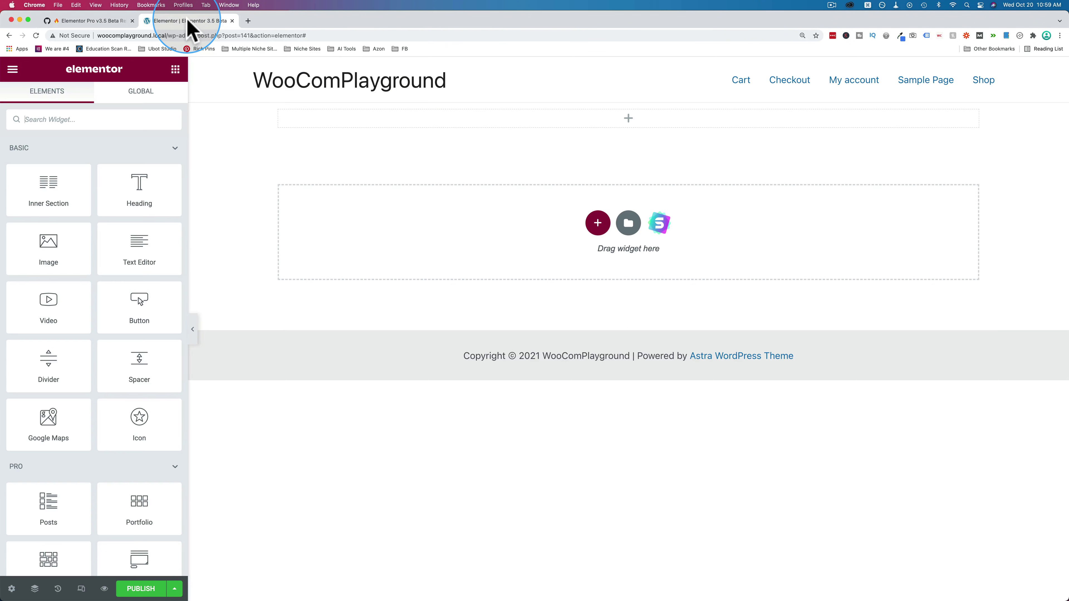
{"action": "left_click", "coordinate": [72, 122]}
{"action": "type", "text": "w"}
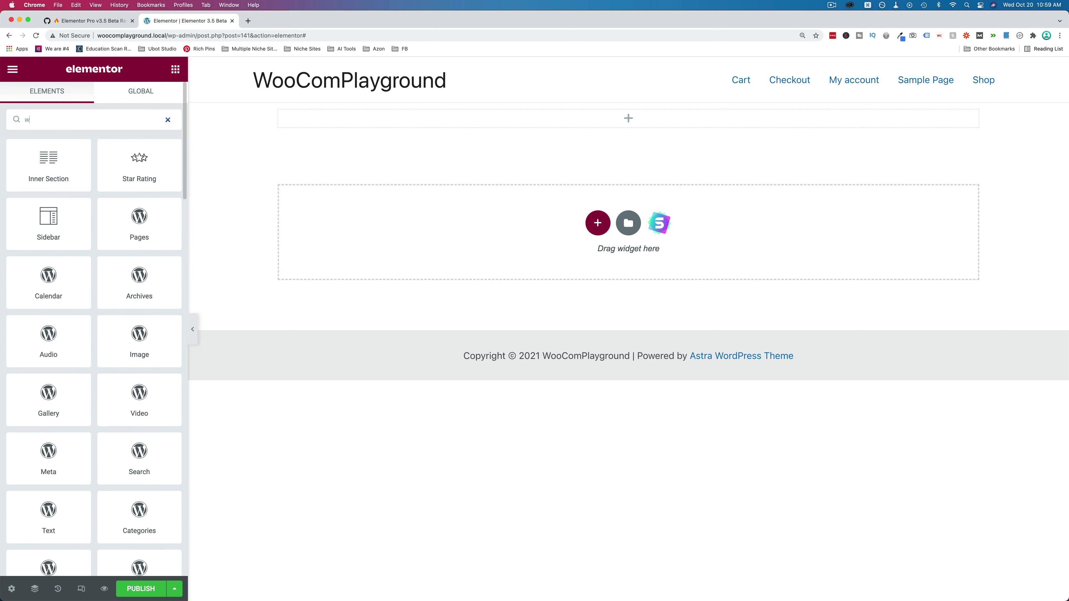
{"action": "key", "text": "BackSpace"}
{"action": "type", "text": "check"}
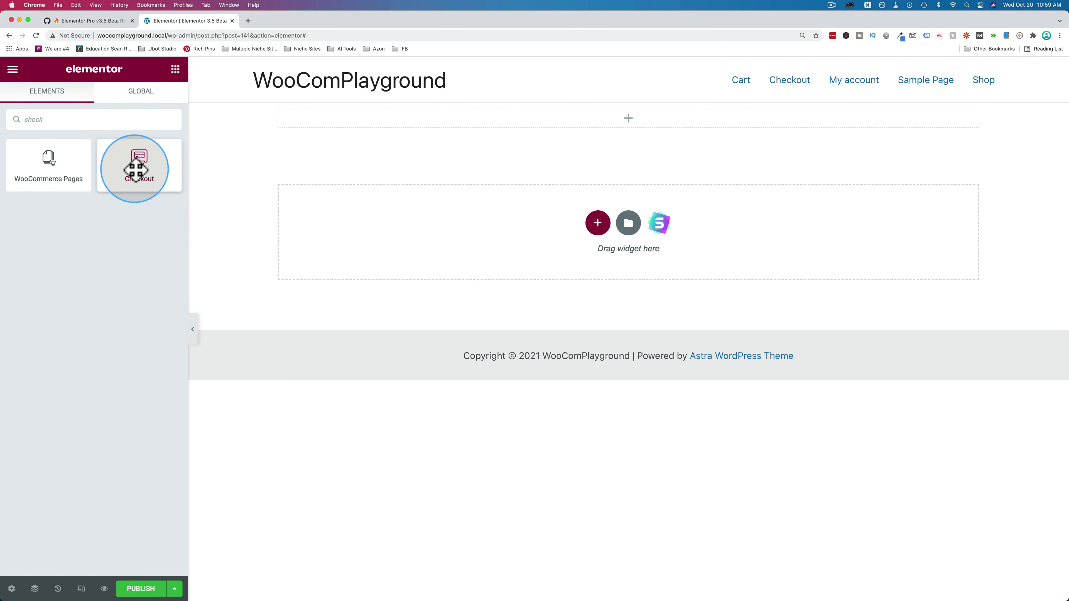
- Place the Checkout widget on the page, trying One column before settling on Two columns
{"action": "left_click_drag", "start_coordinate": [135, 171], "coordinate": [317, 269]}
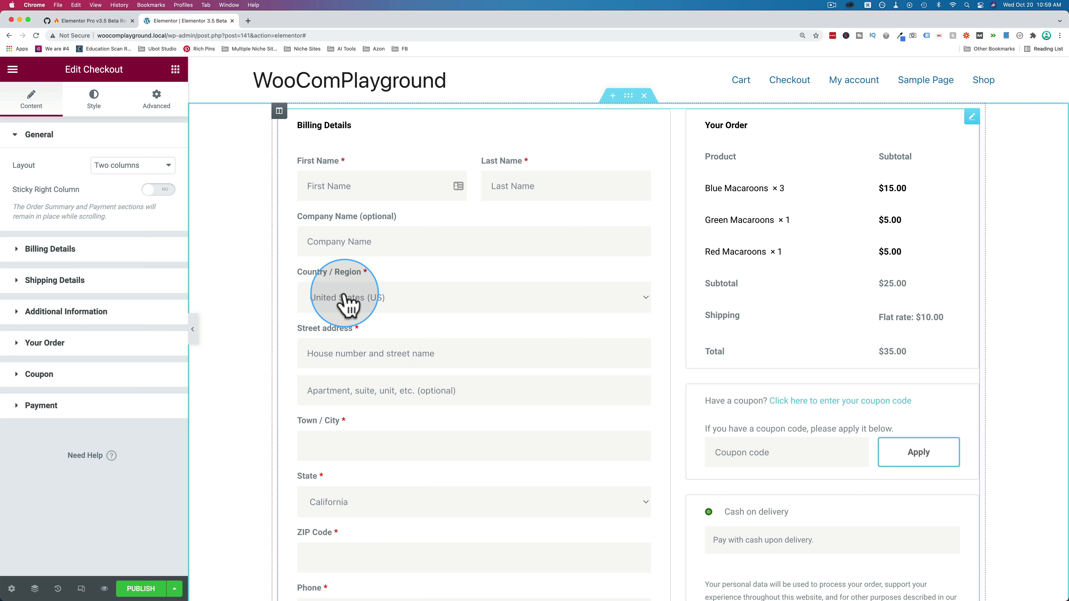
{"action": "left_click", "coordinate": [130, 168]}
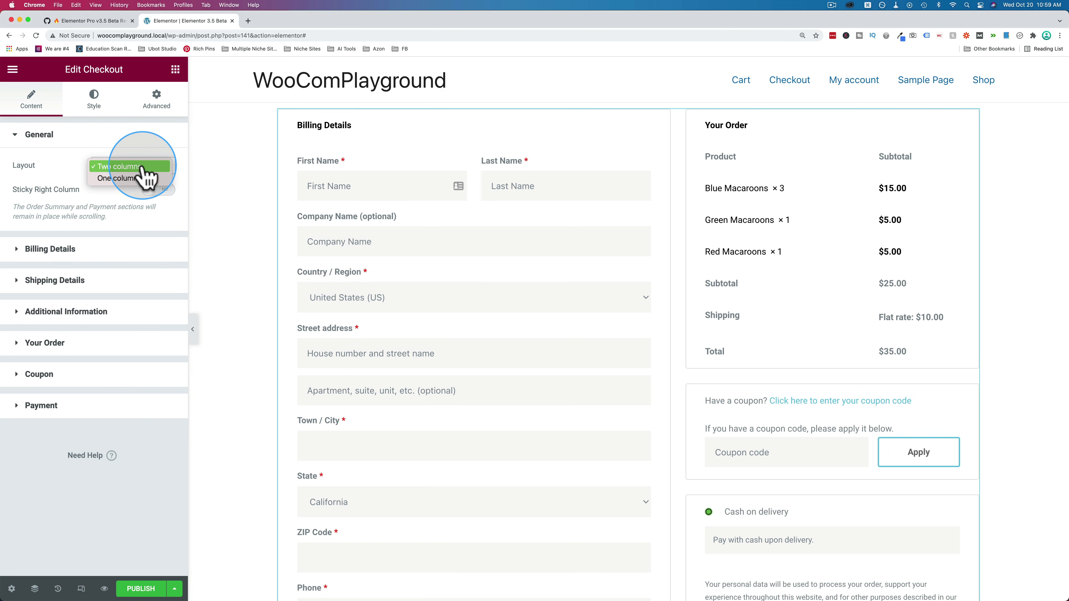
{"action": "left_click", "coordinate": [120, 178]}
{"action": "left_click", "coordinate": [120, 169]}
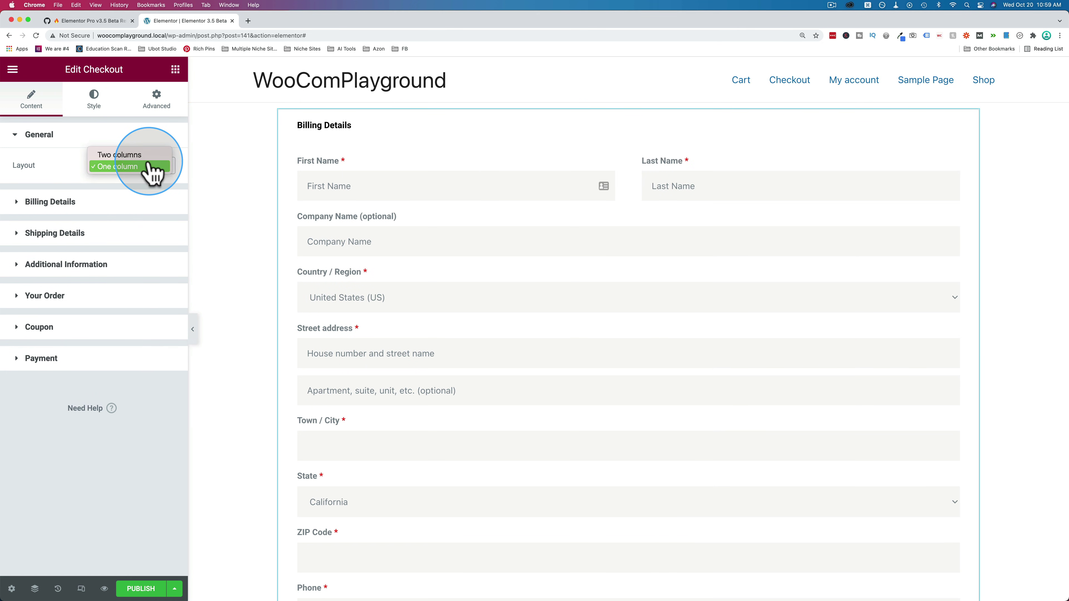
{"action": "left_click", "coordinate": [130, 155]}
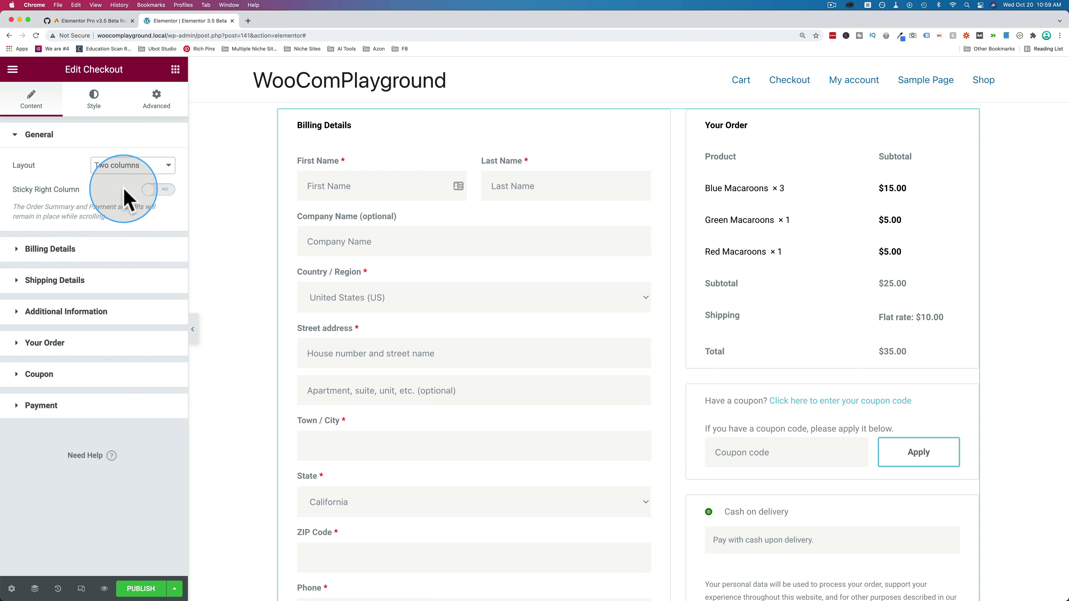
- Turn on Sticky Right Column and scroll the page to check it
{"action": "left_click", "coordinate": [156, 190]}
{"action": "scroll", "coordinate": [406, 180], "scroll_direction": "down", "scroll_amount": 5}
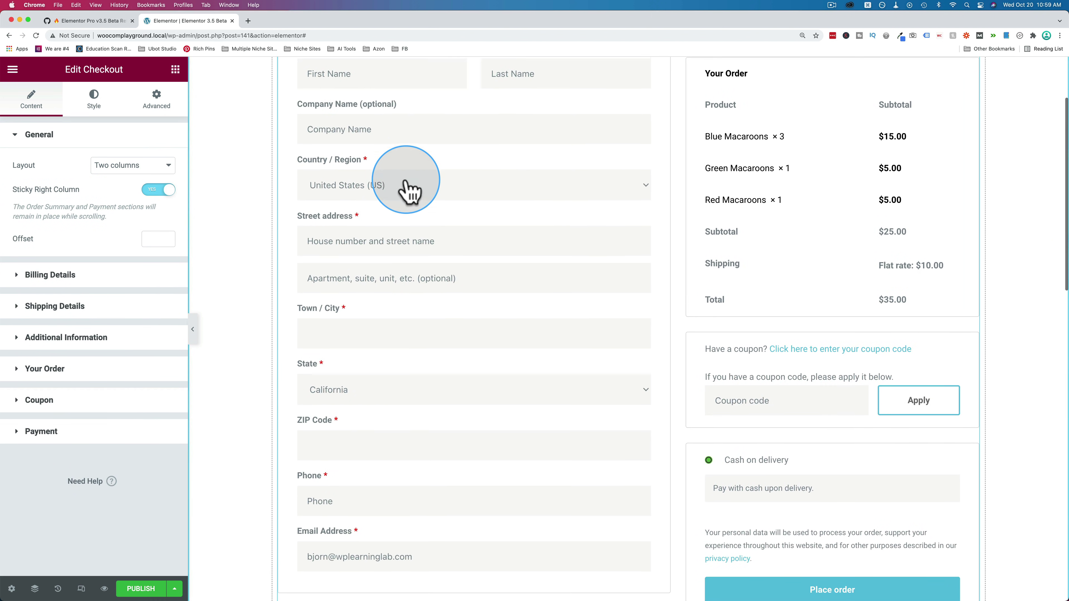
{"action": "scroll", "coordinate": [405, 180], "scroll_direction": "down", "scroll_amount": 12}
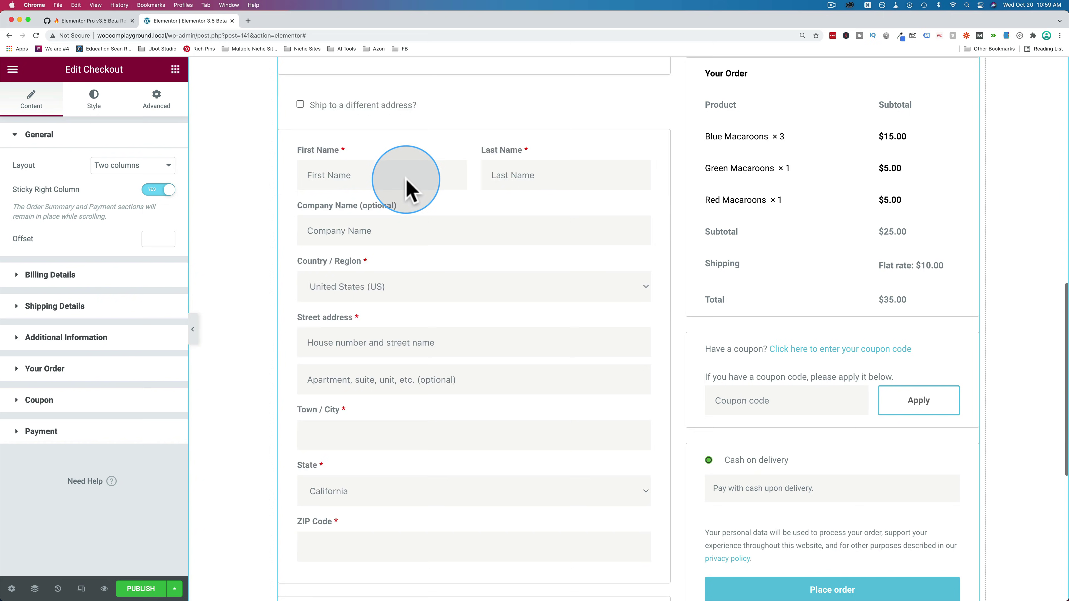
{"action": "scroll", "coordinate": [406, 186], "scroll_direction": "up", "scroll_amount": 18}
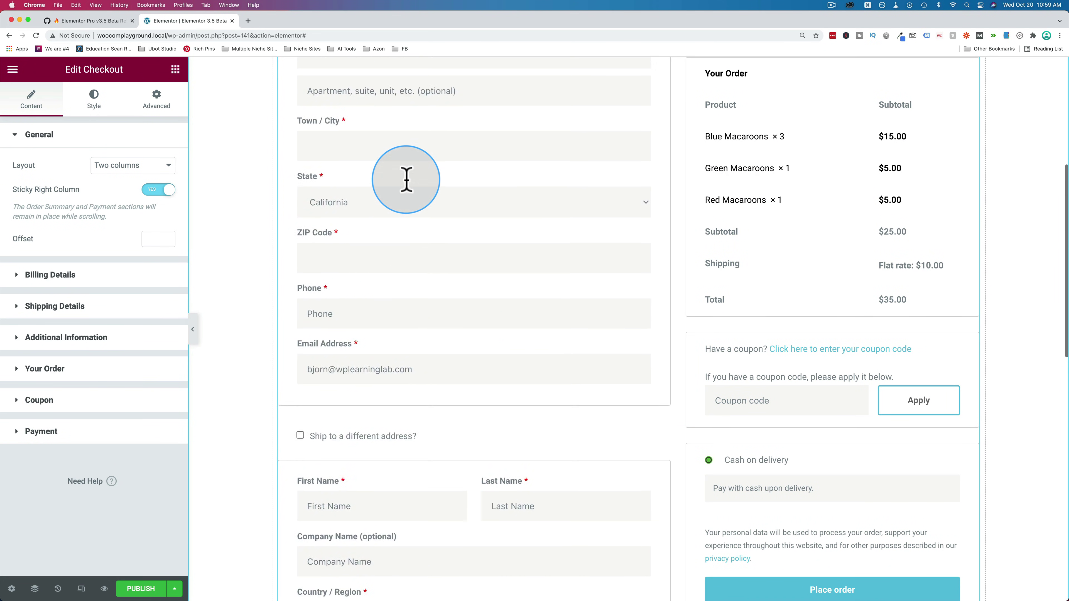
- Expand Billing Details and select its section title text
{"action": "left_click", "coordinate": [50, 275]}
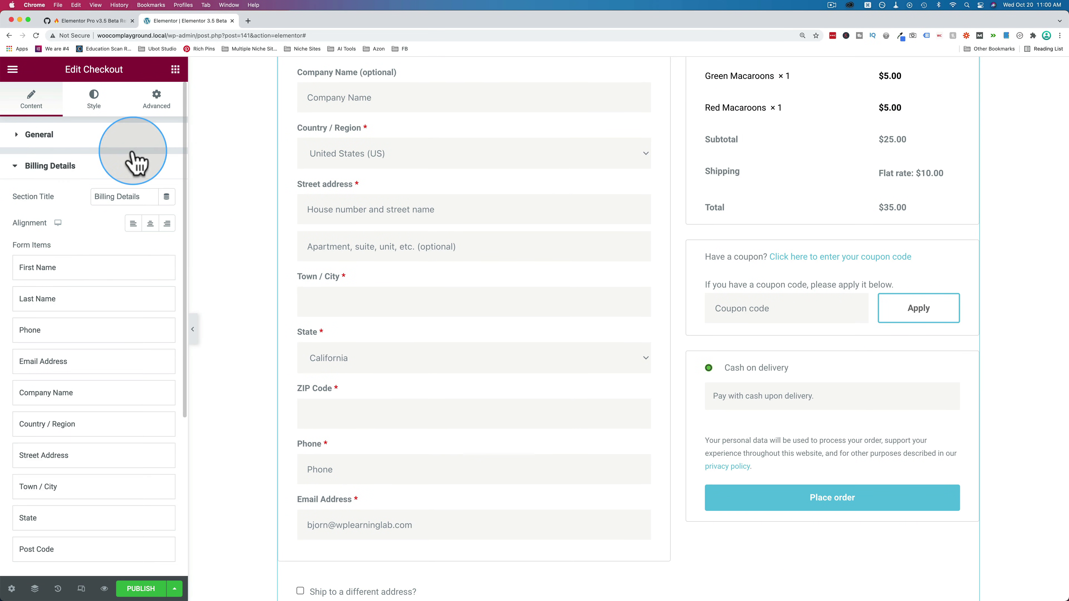
{"action": "scroll", "coordinate": [373, 139], "scroll_direction": "up", "scroll_amount": 2}
{"action": "scroll", "coordinate": [371, 135], "scroll_direction": "up", "scroll_amount": 3}
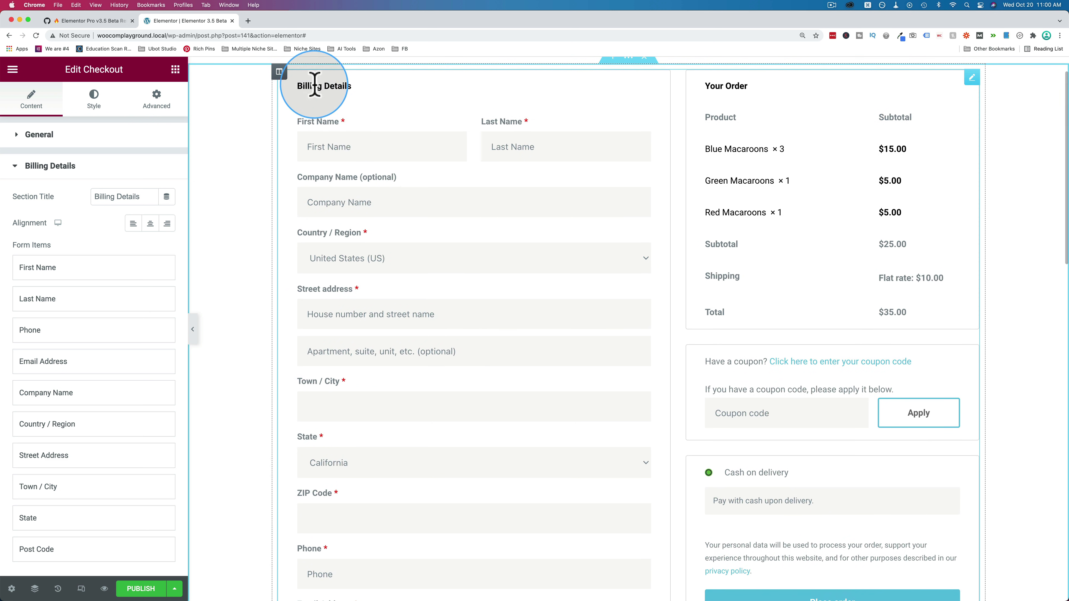
{"action": "left_click_drag", "start_coordinate": [146, 199], "coordinate": [98, 196]}
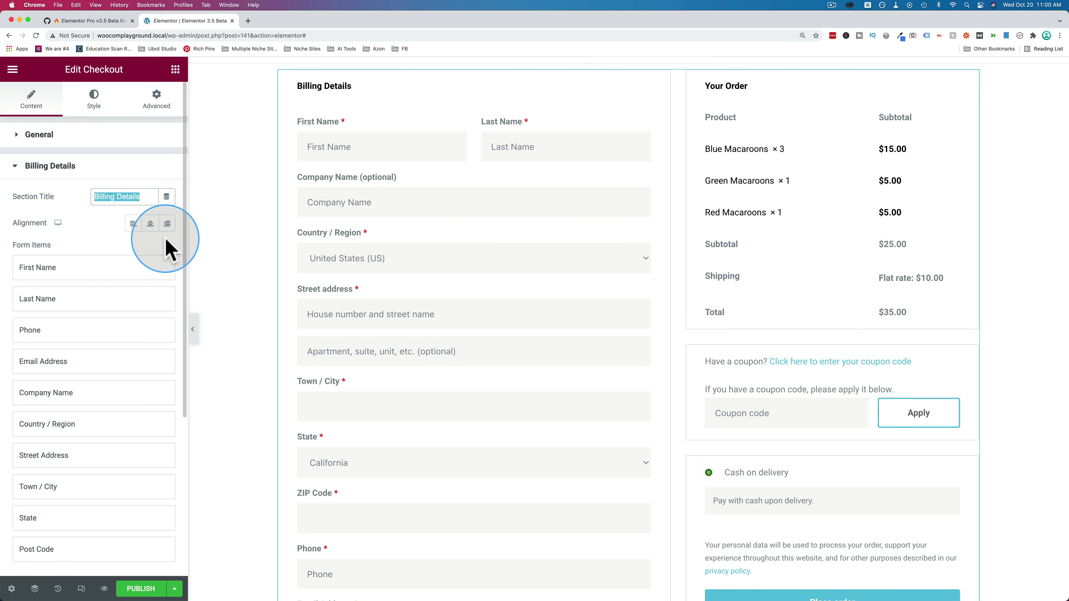
{"action": "scroll", "coordinate": [86, 227], "scroll_direction": "down", "scroll_amount": 3}
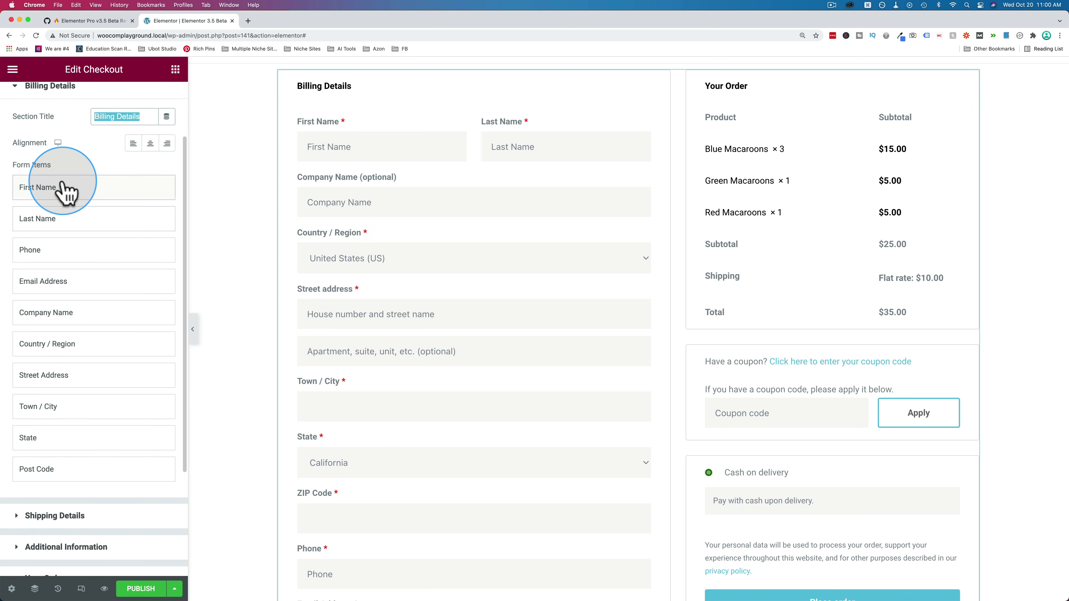
- Try 'hello' as the First Name default value, then clear it again
{"action": "left_click", "coordinate": [101, 195]}
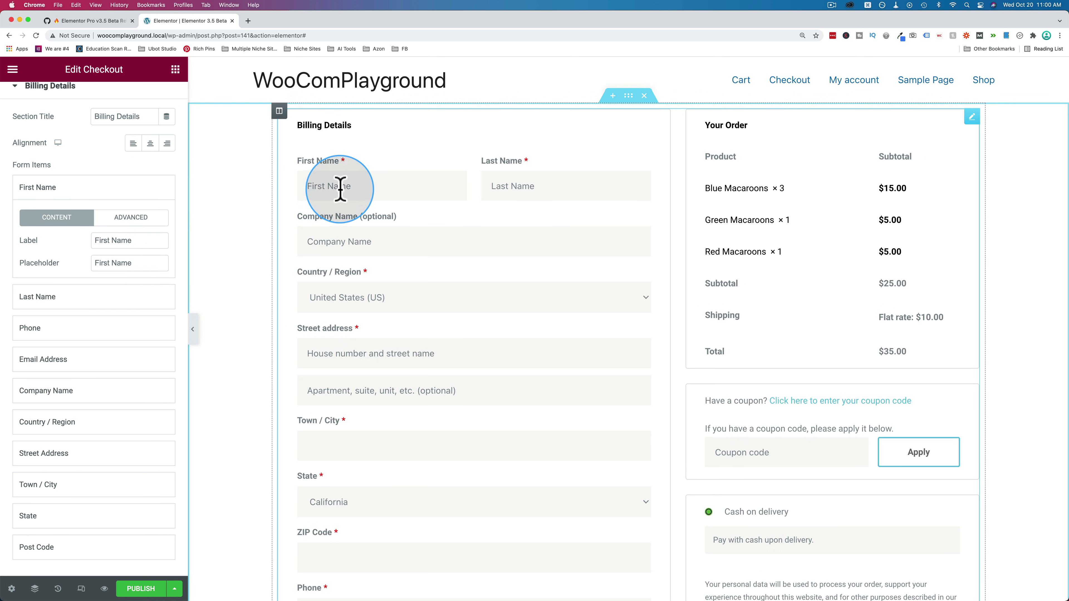
{"action": "left_click", "coordinate": [126, 217]}
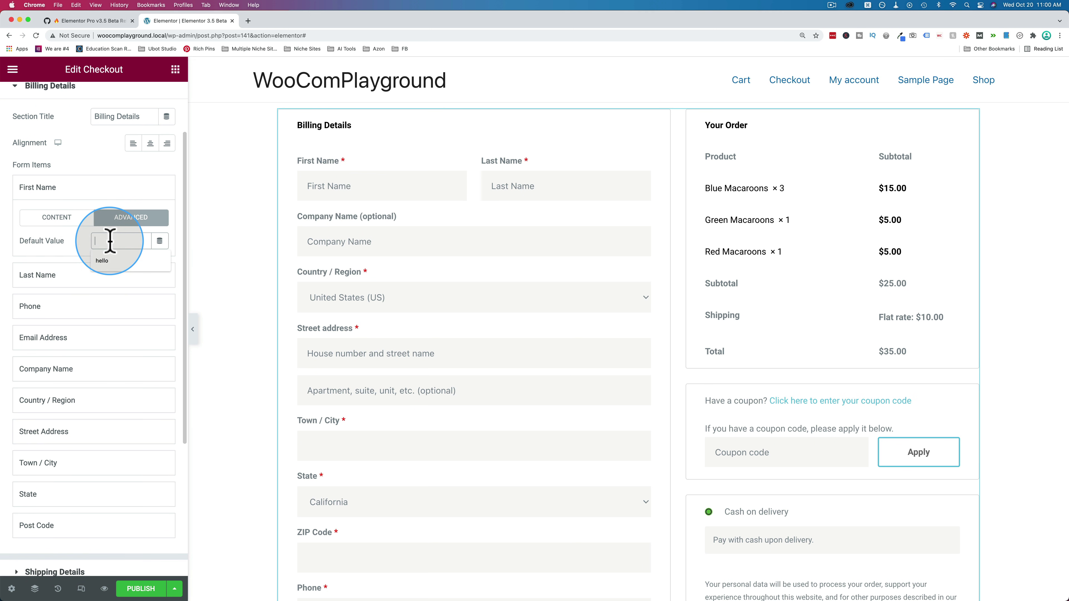
{"action": "type", "text": "hello"}
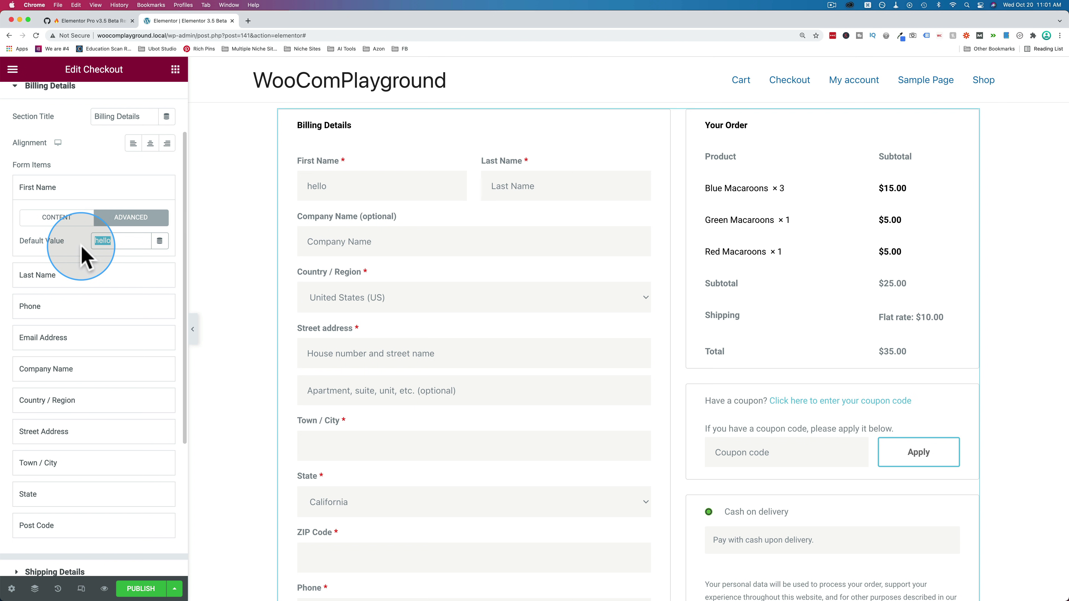
{"action": "key", "text": "BackSpace"}
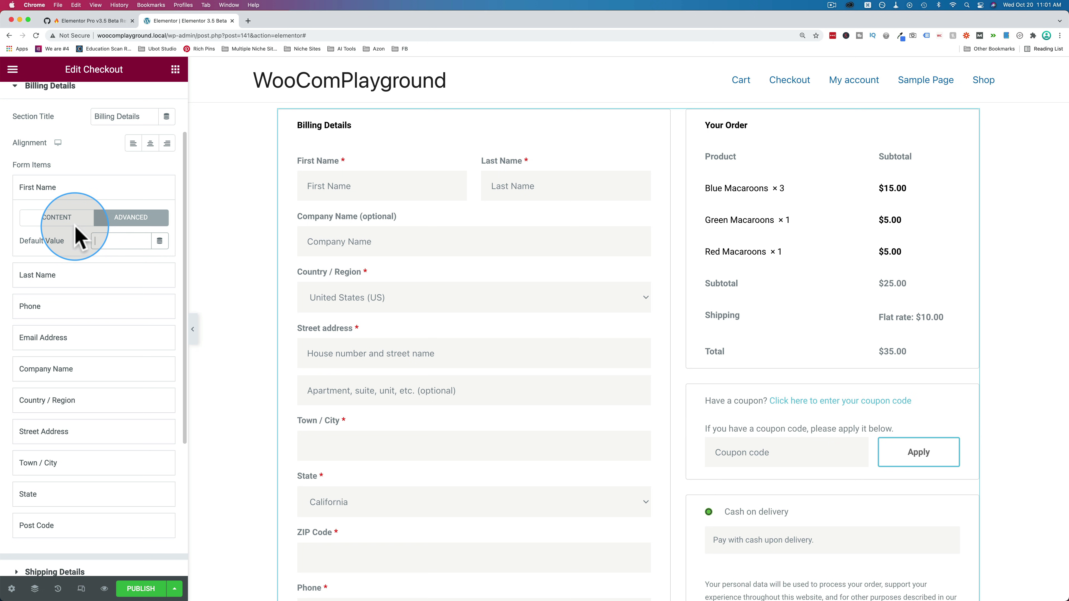
{"action": "left_click", "coordinate": [71, 222]}
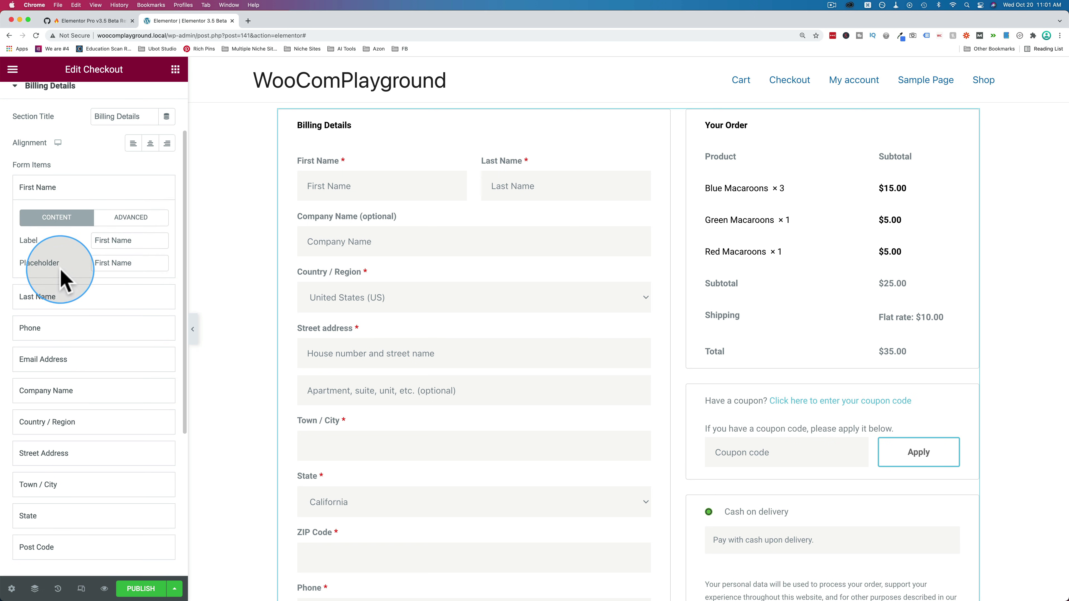
- Review the Phone, Company Name and Country / Region billing form items
{"action": "scroll", "coordinate": [91, 200], "scroll_direction": "down", "scroll_amount": 1}
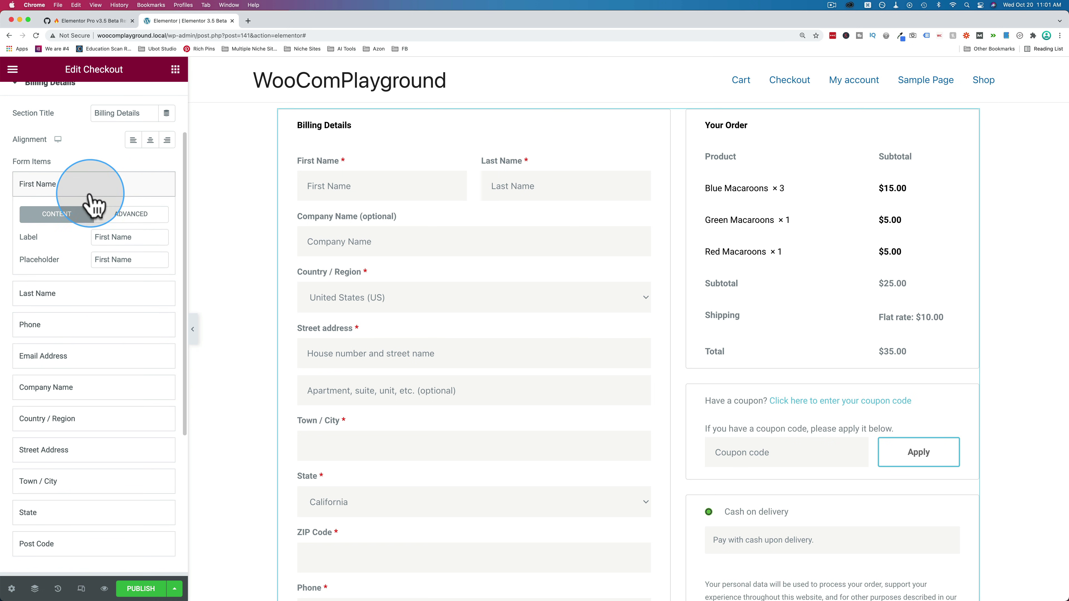
{"action": "scroll", "coordinate": [103, 176], "scroll_direction": "down", "scroll_amount": 4}
{"action": "left_click", "coordinate": [90, 229]}
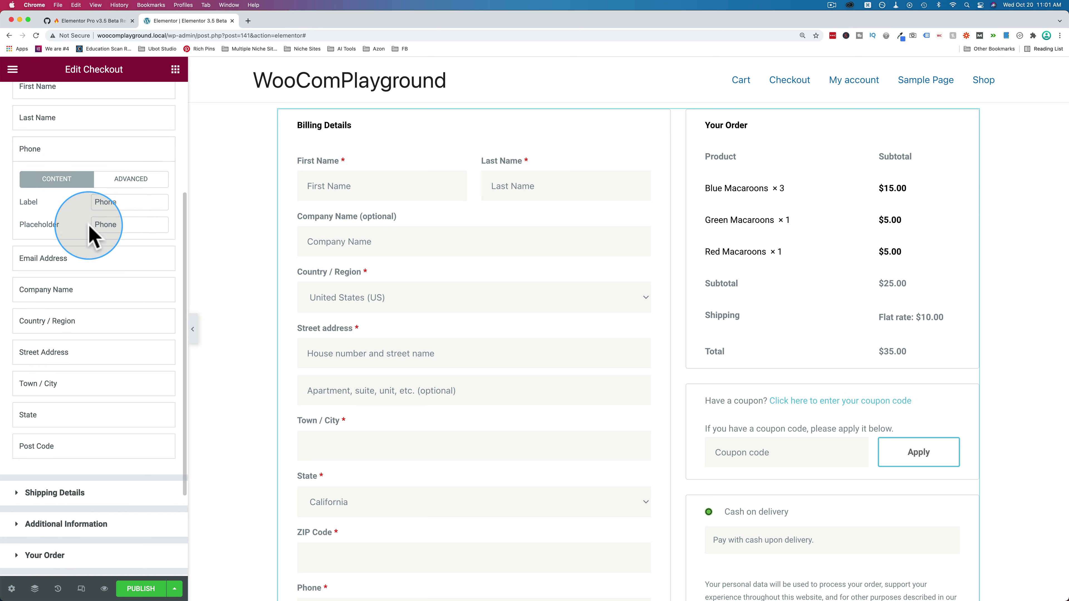
{"action": "scroll", "coordinate": [94, 231], "scroll_direction": "down", "scroll_amount": 4}
{"action": "left_click", "coordinate": [95, 206]}
{"action": "left_click", "coordinate": [101, 198]}
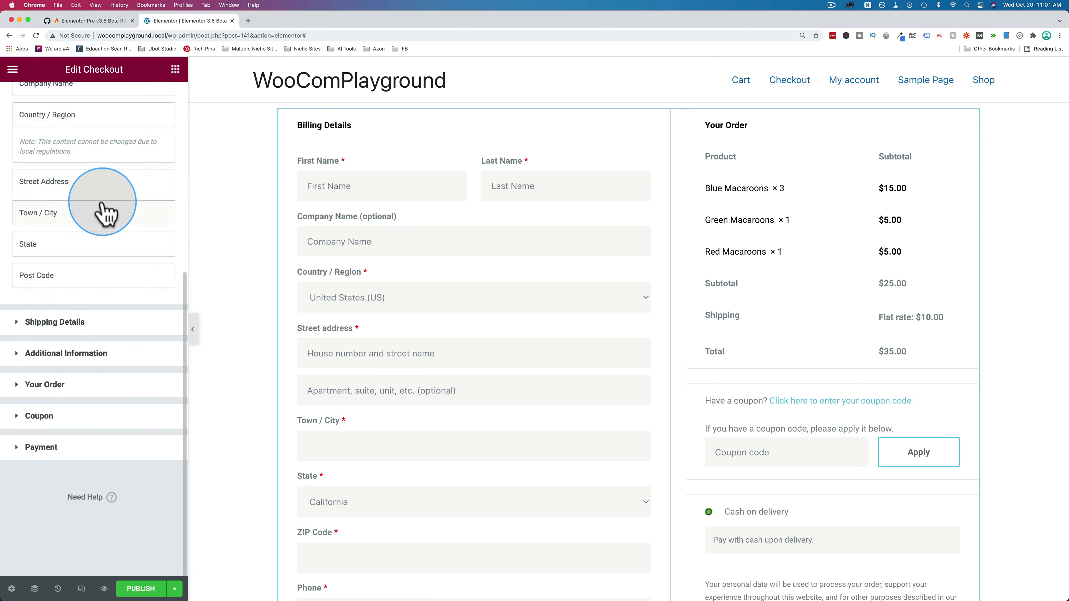
- Expand Shipping Details, select its section title, and review First Name, Last Name, Company Name
{"action": "left_click", "coordinate": [69, 323]}
{"action": "scroll", "coordinate": [105, 282], "scroll_direction": "down", "scroll_amount": 3}
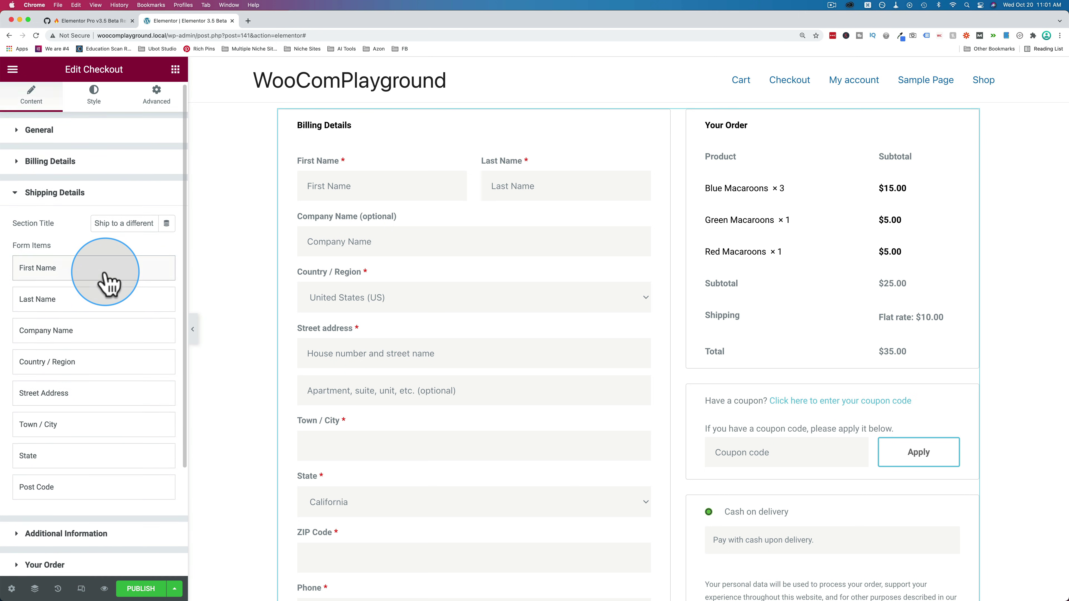
{"action": "scroll", "coordinate": [107, 282], "scroll_direction": "down", "scroll_amount": 1}
{"action": "left_click_drag", "start_coordinate": [96, 110], "coordinate": [160, 109]}
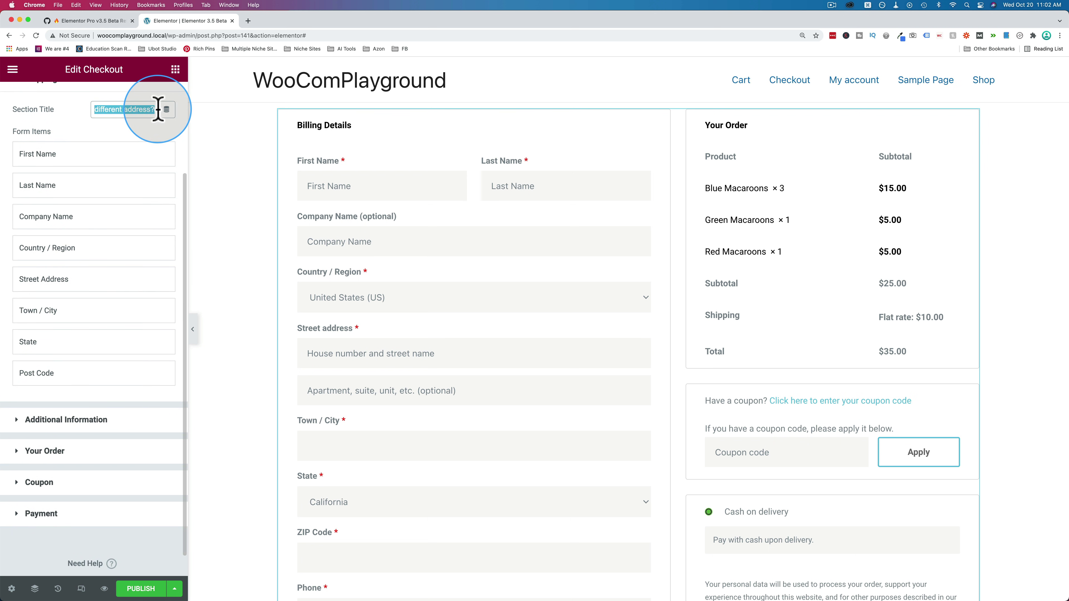
{"action": "left_click", "coordinate": [114, 142]}
{"action": "left_click", "coordinate": [90, 264]}
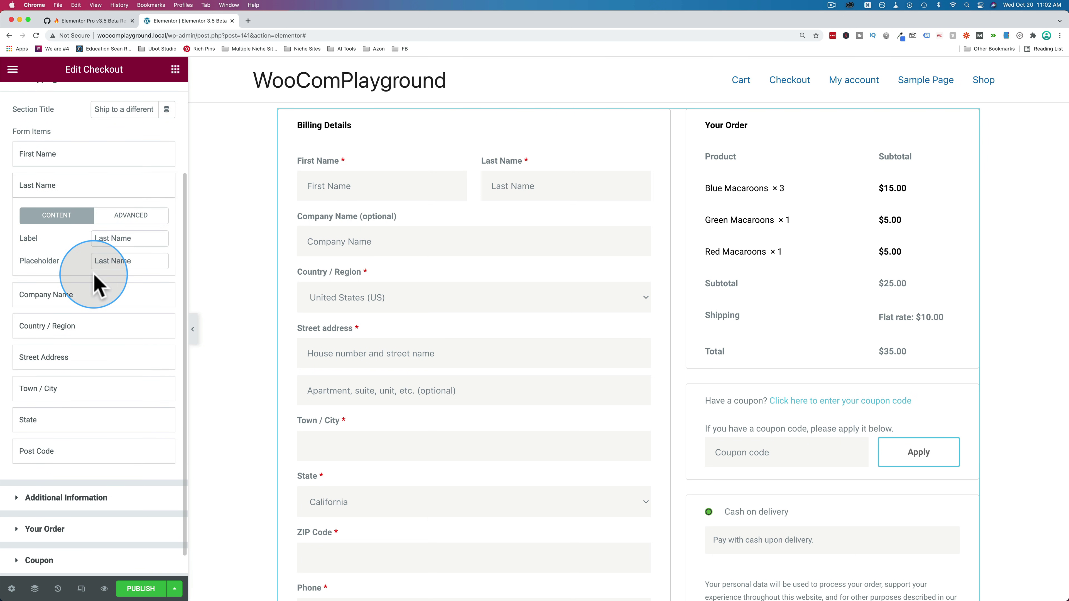
{"action": "left_click", "coordinate": [96, 290]}
- Review the Country / Region, Street Address, Town / City, State and Post Code items
{"action": "left_click", "coordinate": [84, 327]}
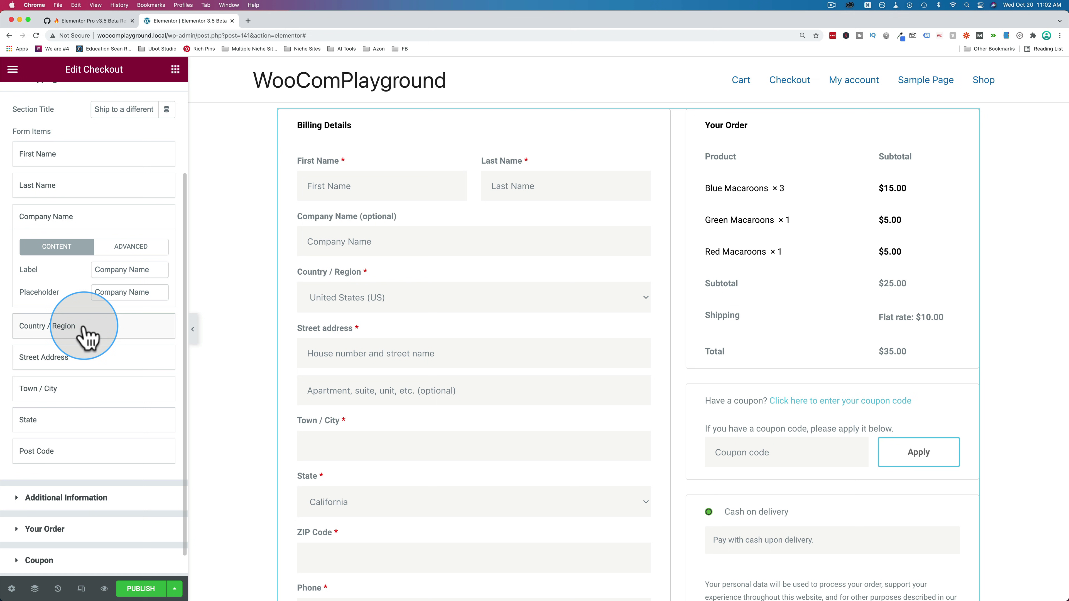
{"action": "scroll", "coordinate": [87, 337], "scroll_direction": "down", "scroll_amount": 2}
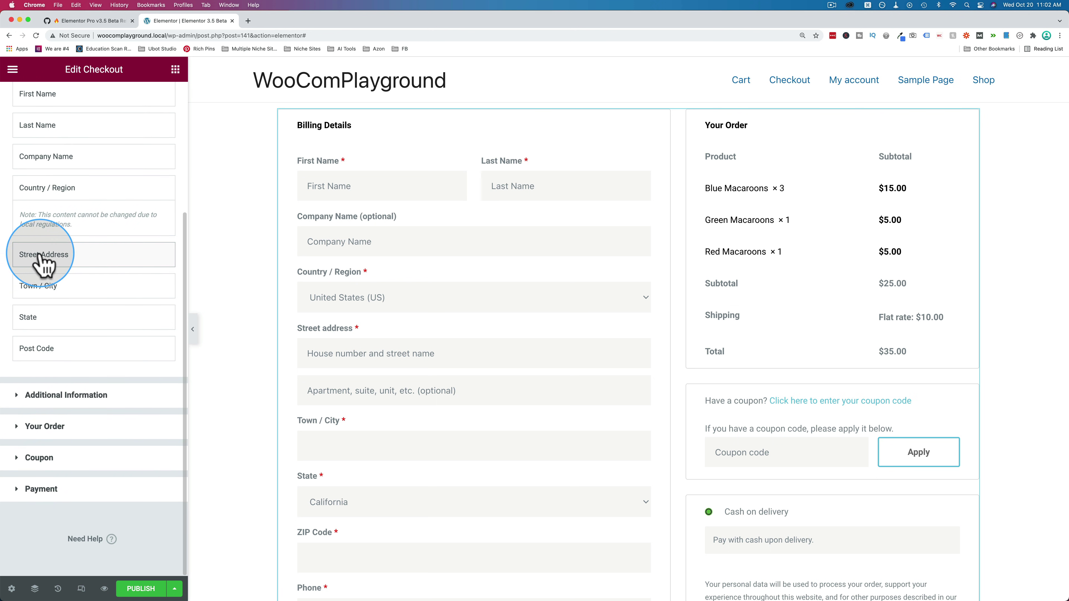
{"action": "left_click", "coordinate": [84, 258]}
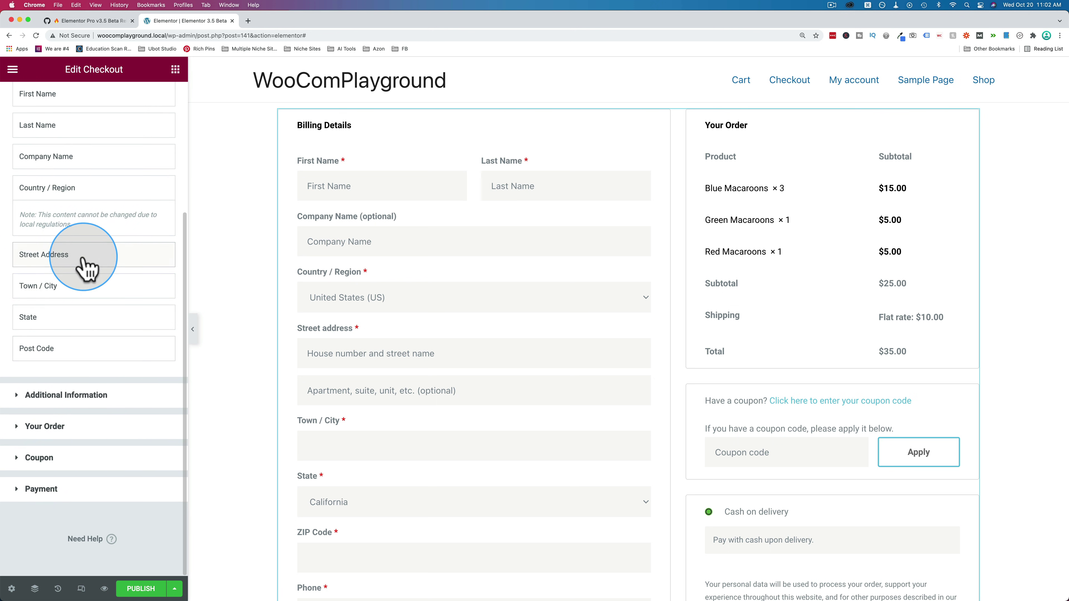
{"action": "left_click", "coordinate": [97, 293]}
{"action": "left_click", "coordinate": [100, 313]}
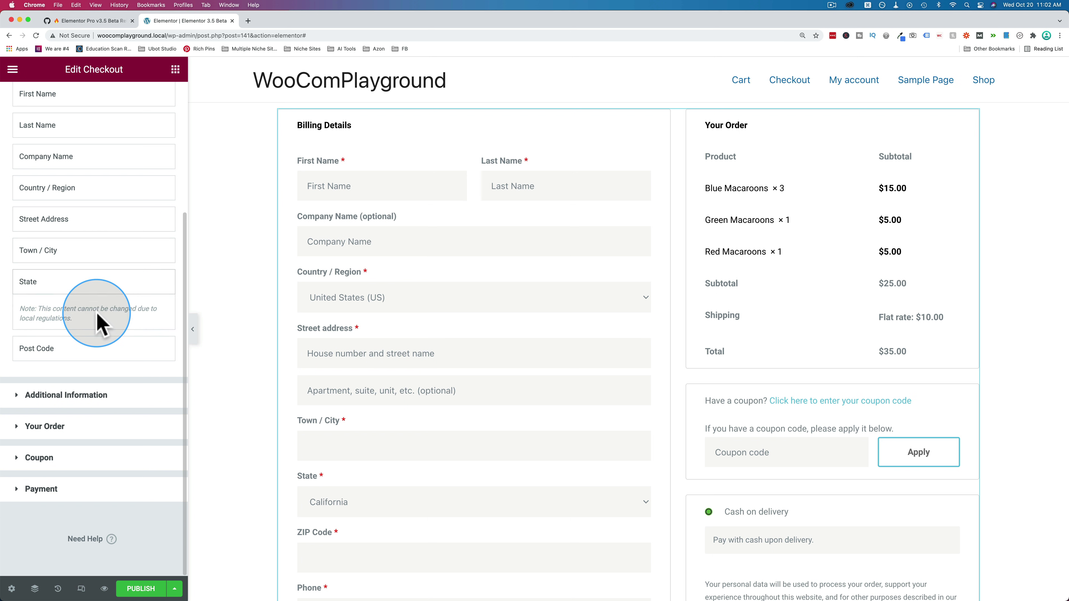
{"action": "left_click", "coordinate": [103, 349]}
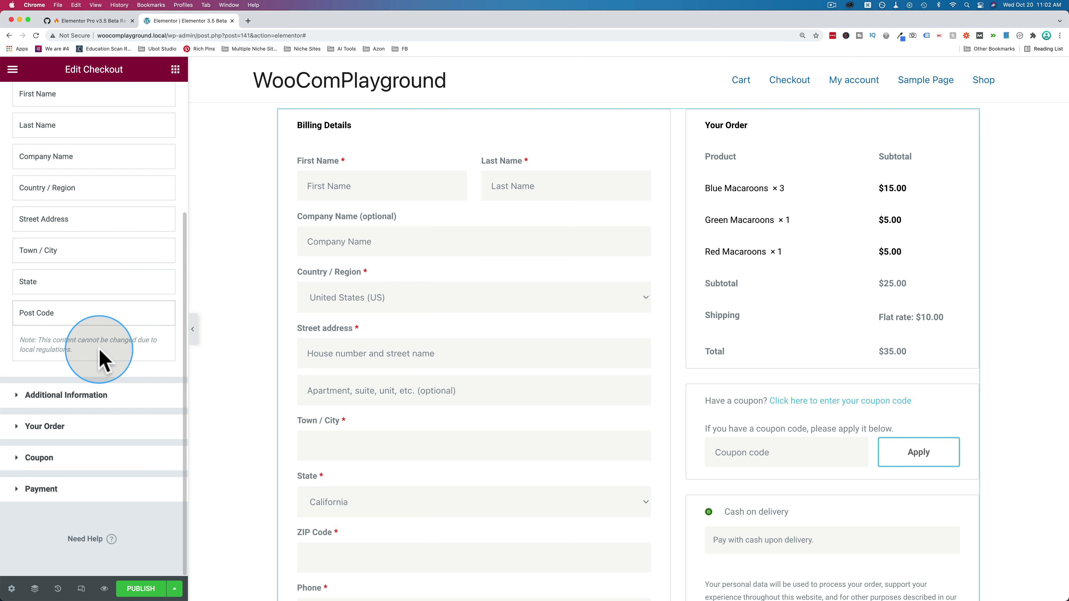
- Expand Additional Information and toggle Order Notes off and back on
{"action": "left_click", "coordinate": [79, 403]}
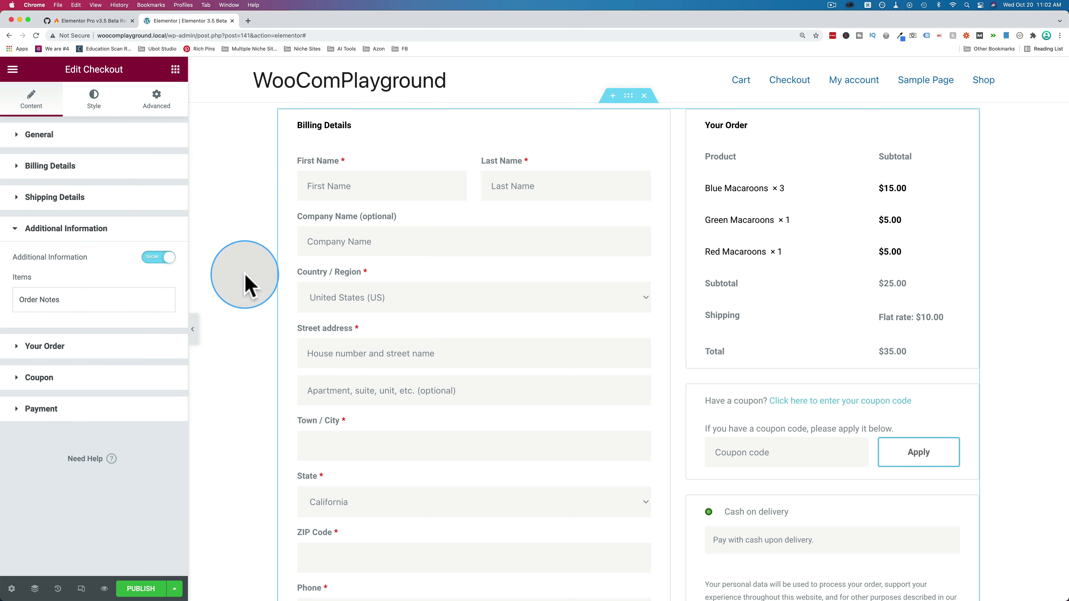
{"action": "scroll", "coordinate": [267, 292], "scroll_direction": "down", "scroll_amount": 12}
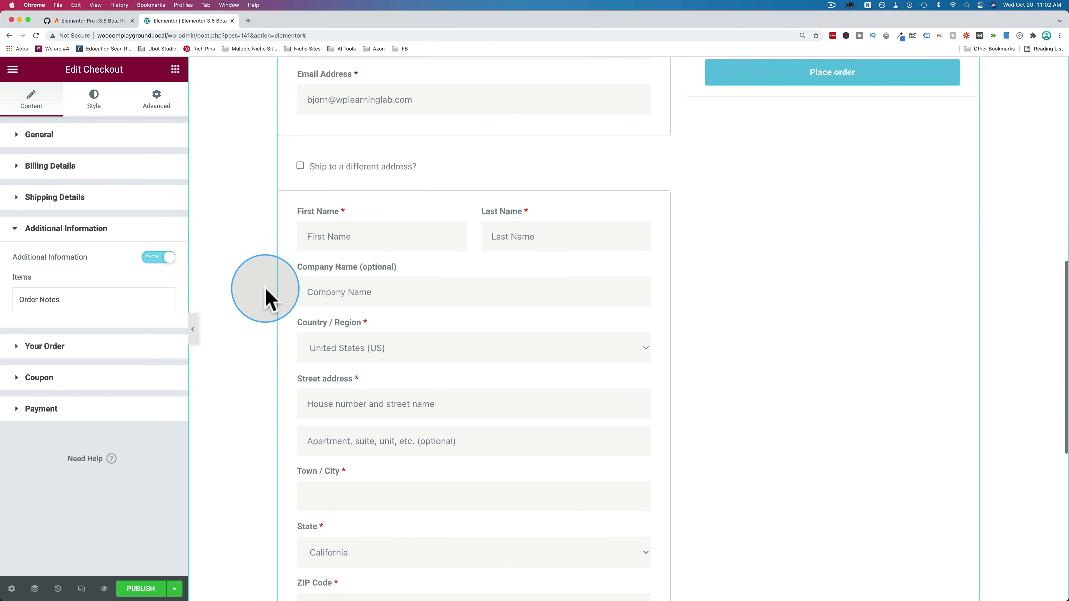
{"action": "scroll", "coordinate": [267, 291], "scroll_direction": "down", "scroll_amount": 8}
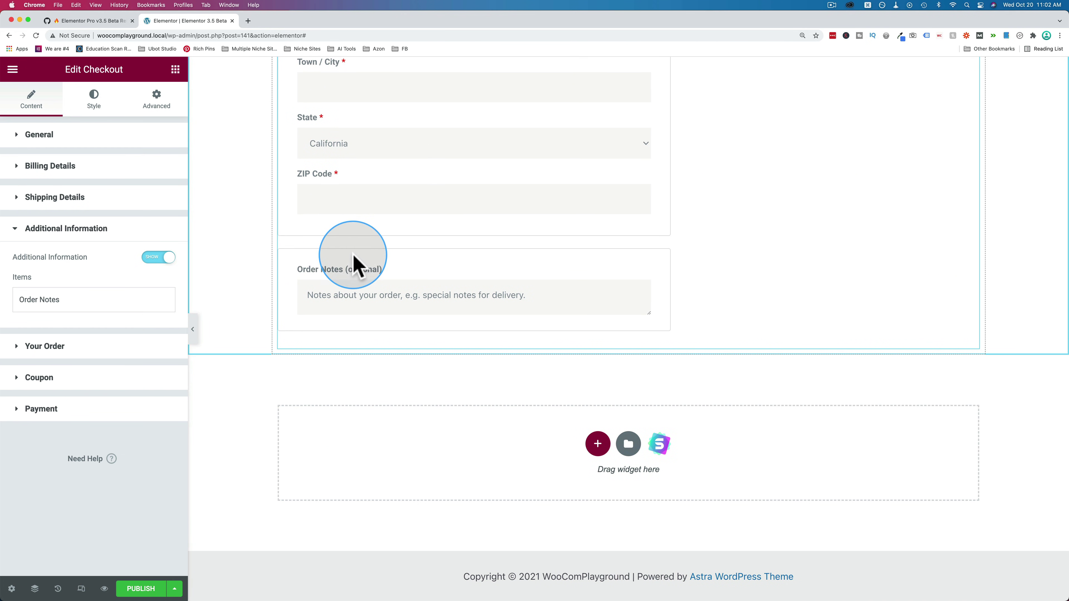
{"action": "left_click", "coordinate": [159, 257]}
{"action": "left_click", "coordinate": [159, 257]}
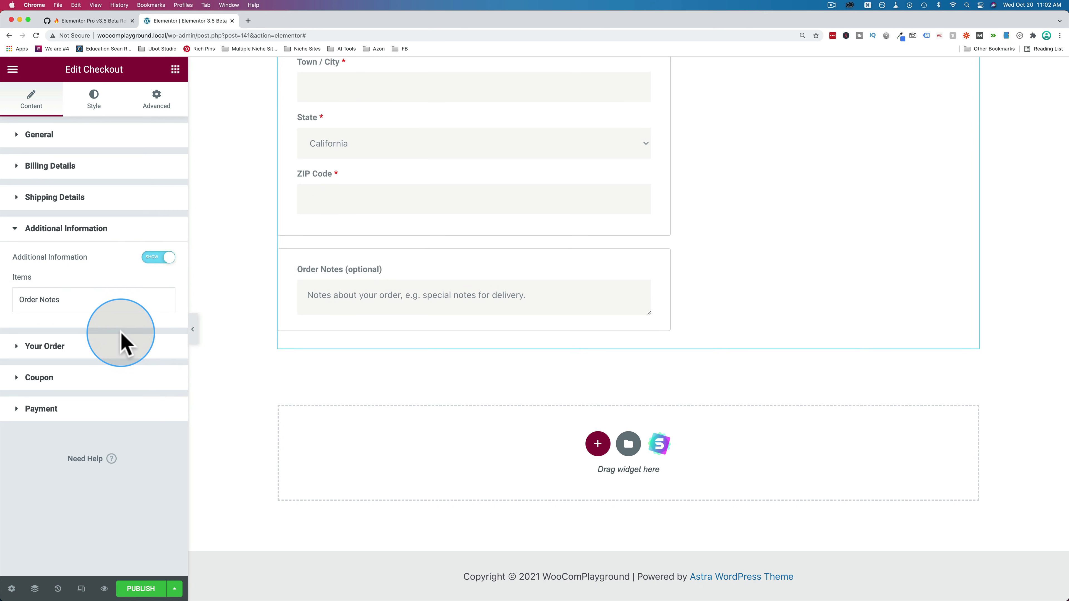
- Open Your Order settings, select its section title, then expand Coupon
{"action": "left_click", "coordinate": [120, 345]}
{"action": "scroll", "coordinate": [747, 291], "scroll_direction": "up", "scroll_amount": 15}
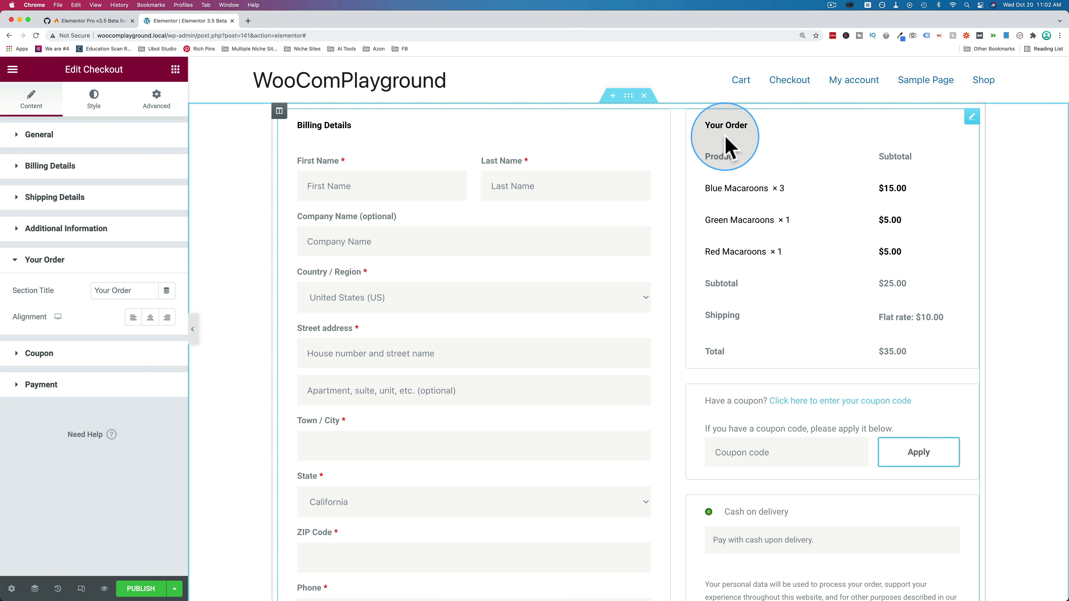
{"action": "left_click_drag", "start_coordinate": [138, 291], "coordinate": [84, 297]}
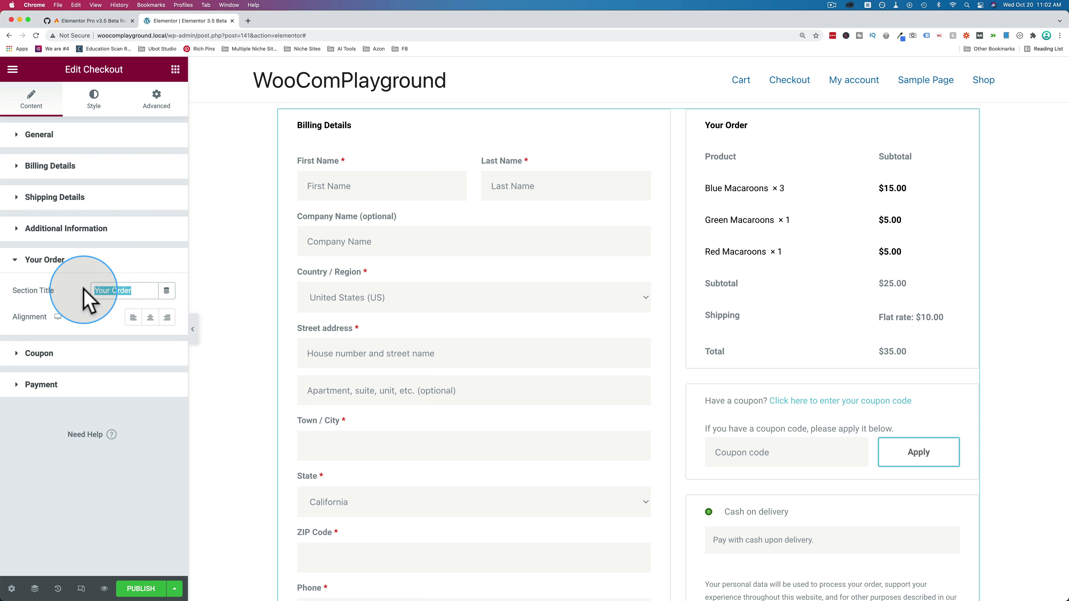
{"action": "left_click", "coordinate": [150, 355]}
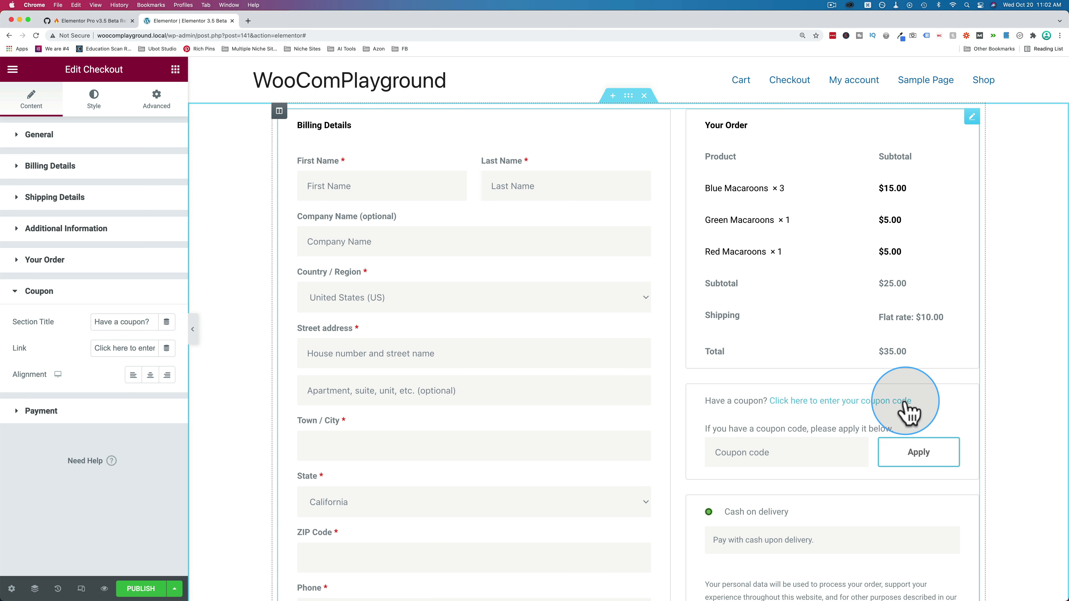
- Expand Payment and review the Terms & Conditions message text
{"action": "left_click", "coordinate": [92, 411]}
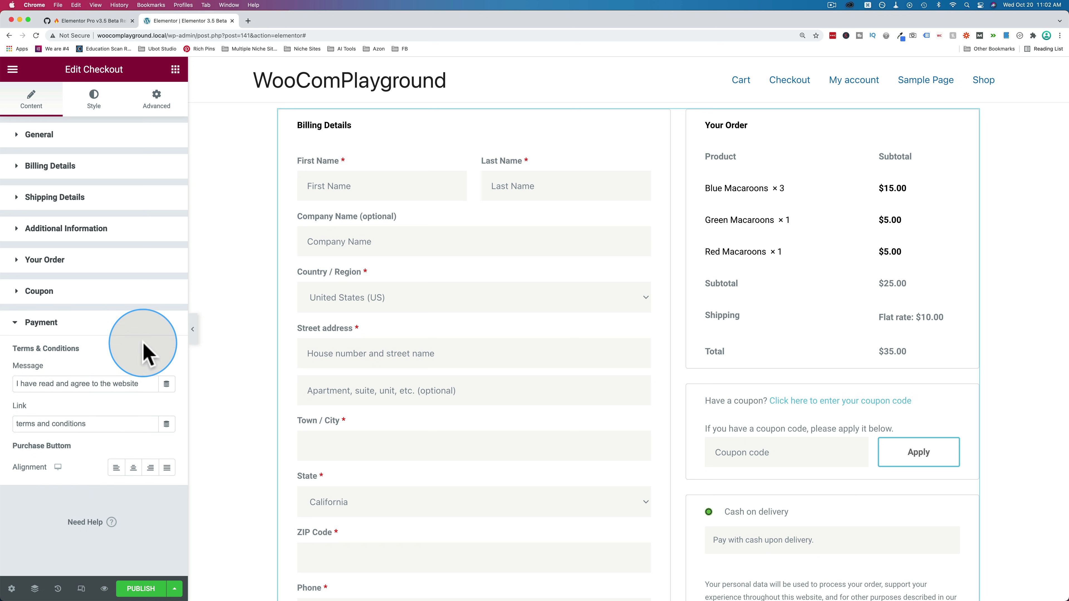
{"action": "scroll", "coordinate": [585, 346], "scroll_direction": "down", "scroll_amount": 5}
{"action": "left_click_drag", "start_coordinate": [141, 383], "coordinate": [14, 383]}
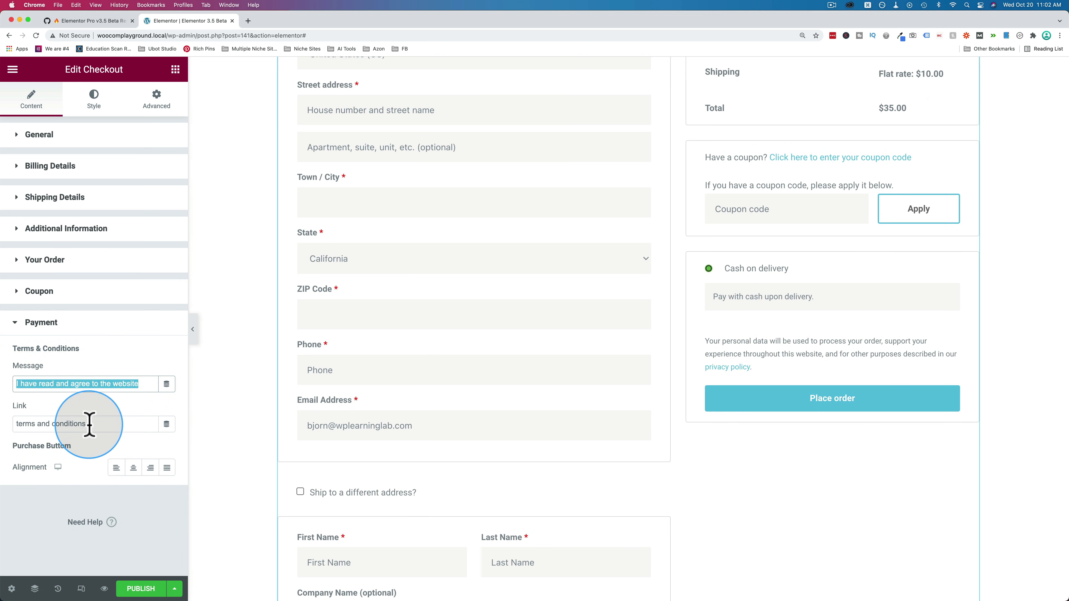
{"action": "left_click", "coordinate": [89, 425]}
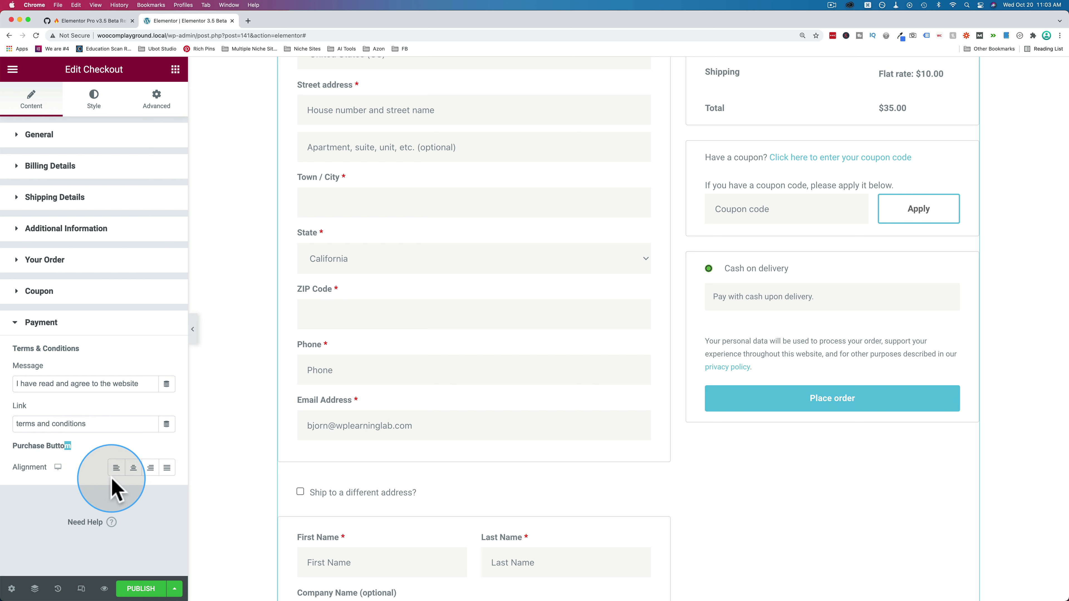
- On the Style tab, collapse and re-expand the Sections styling group to review it
{"action": "left_click", "coordinate": [96, 104]}
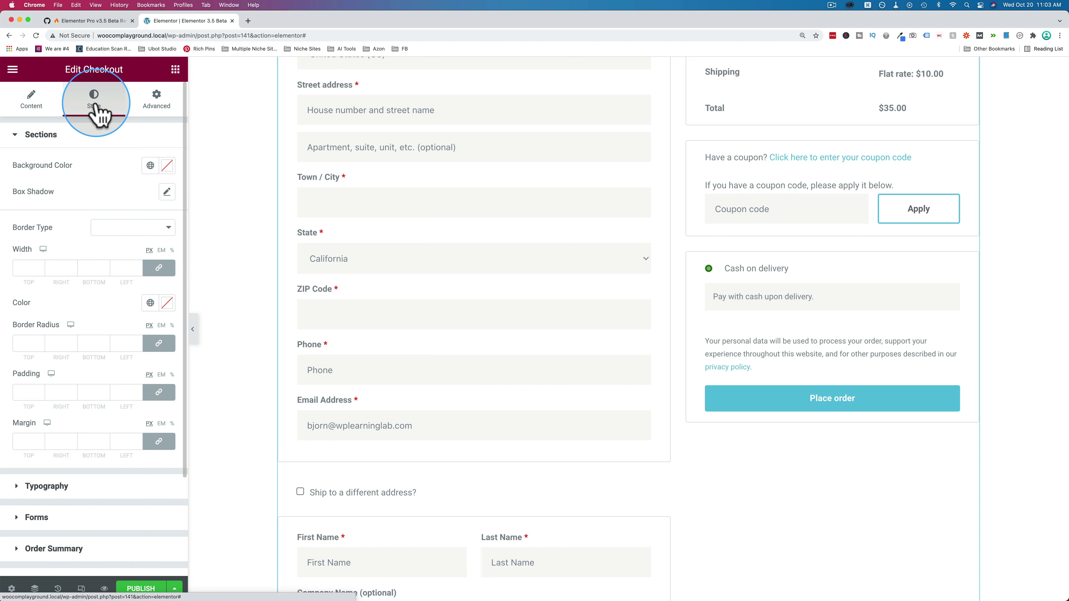
{"action": "left_click", "coordinate": [85, 136]}
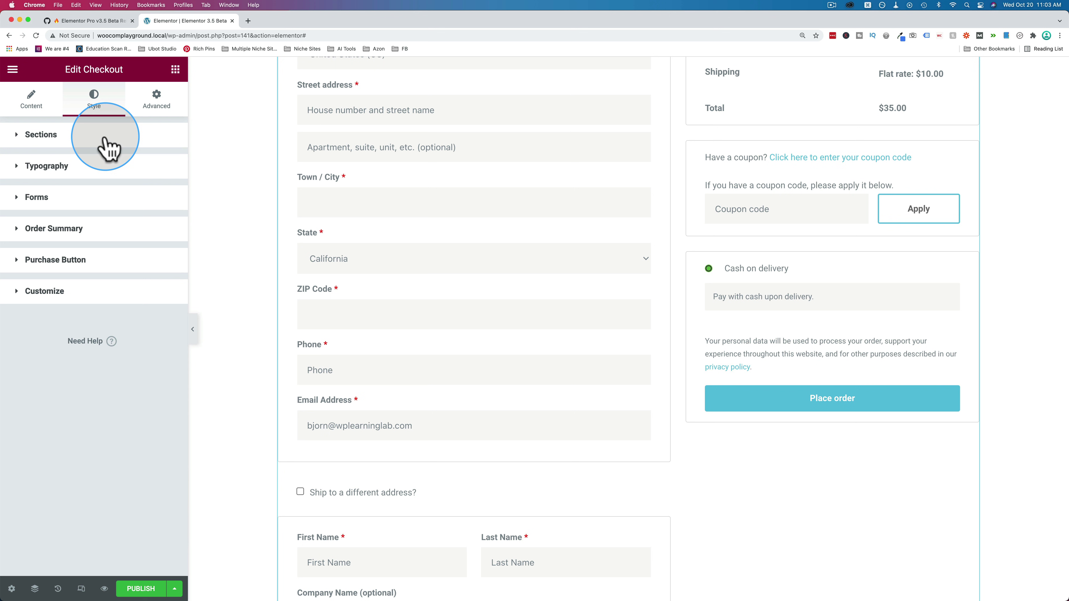
{"action": "left_click", "coordinate": [41, 134]}
{"action": "scroll", "coordinate": [105, 191], "scroll_direction": "down", "scroll_amount": 1}
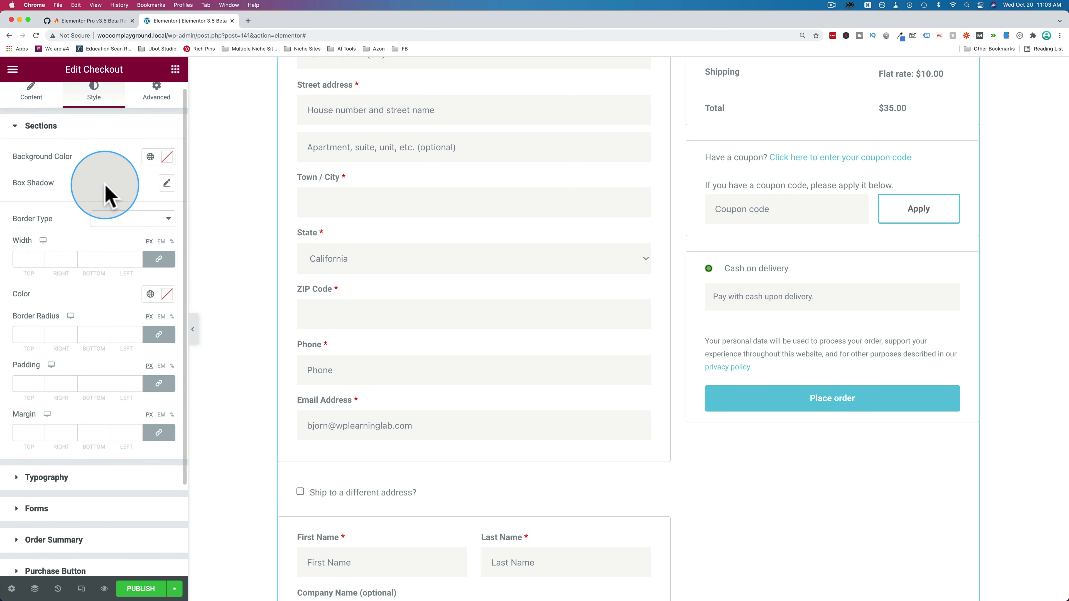
{"action": "scroll", "coordinate": [313, 209], "scroll_direction": "up", "scroll_amount": 6}
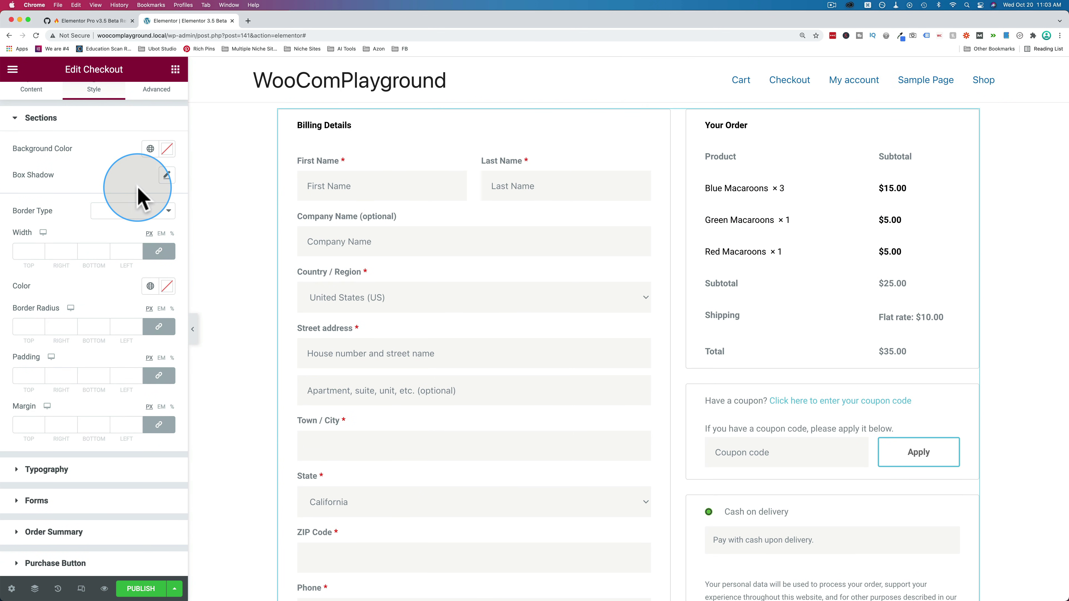
{"action": "scroll", "coordinate": [87, 196], "scroll_direction": "down", "scroll_amount": 1}
{"action": "scroll", "coordinate": [86, 196], "scroll_direction": "down", "scroll_amount": 1}
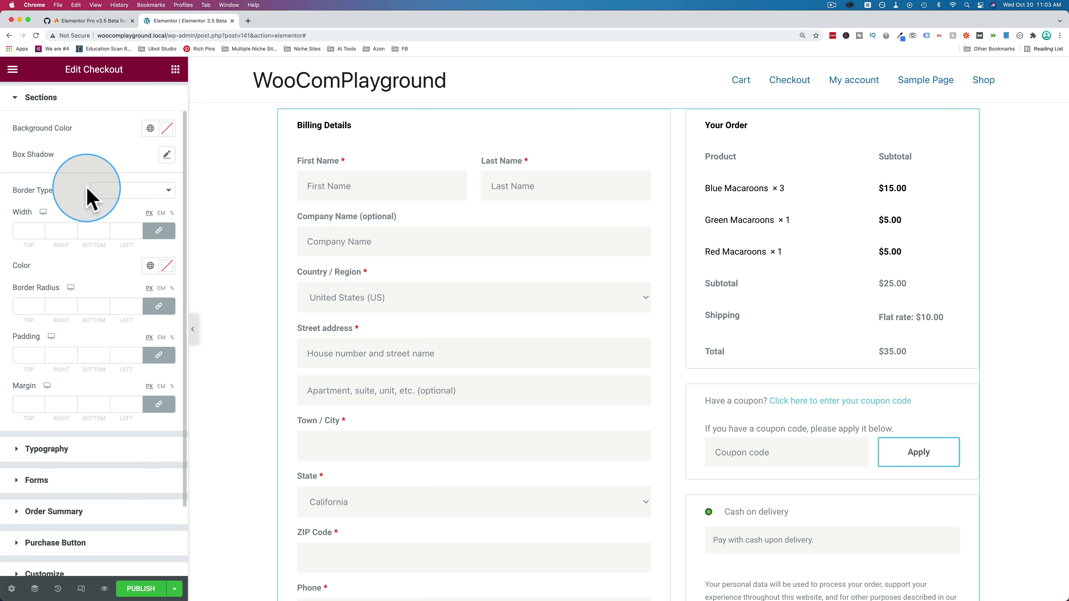
- Collapse Sections and expand Forms, scrolling down to the Fields settings
{"action": "left_click", "coordinate": [84, 107]}
{"action": "left_click", "coordinate": [75, 202]}
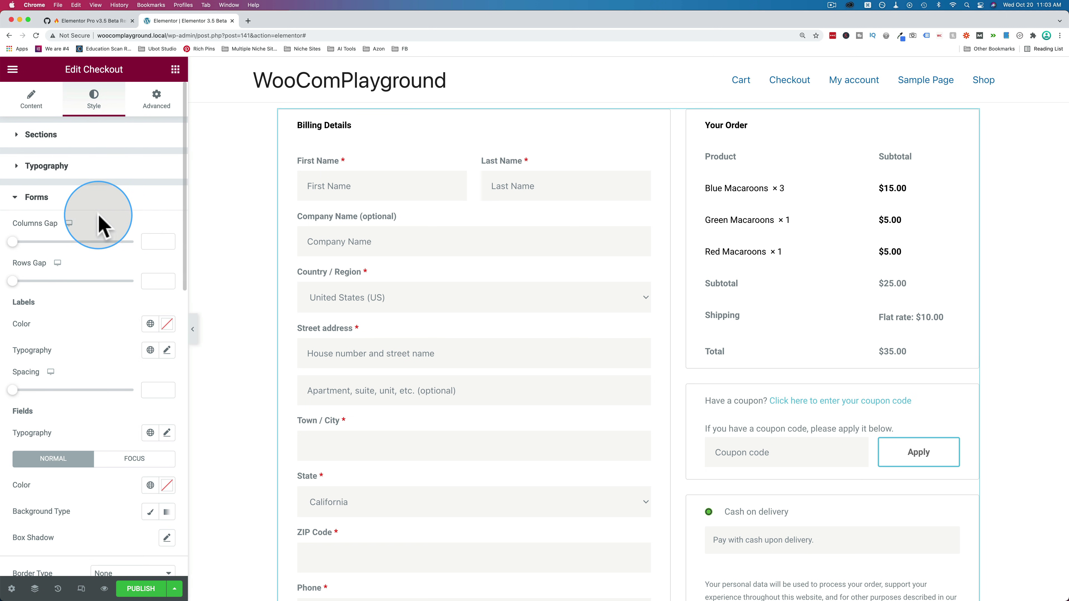
{"action": "scroll", "coordinate": [78, 278], "scroll_direction": "down", "scroll_amount": 5}
{"action": "scroll", "coordinate": [72, 278], "scroll_direction": "down", "scroll_amount": 2}
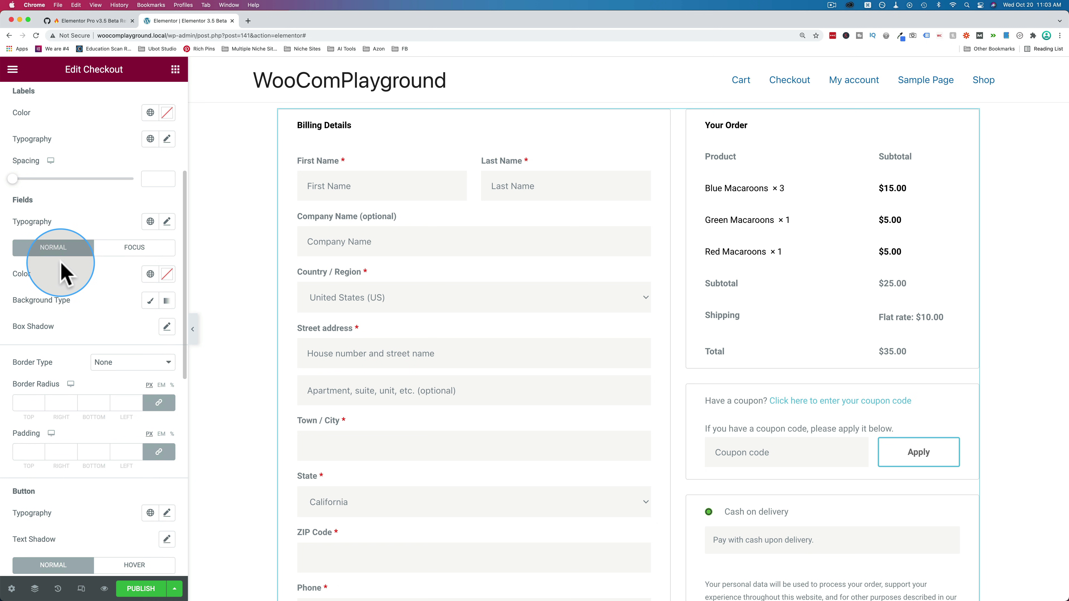
- Give the form fields a Classic pale pink #FFECEC background in the Normal state
{"action": "left_click", "coordinate": [151, 300]}
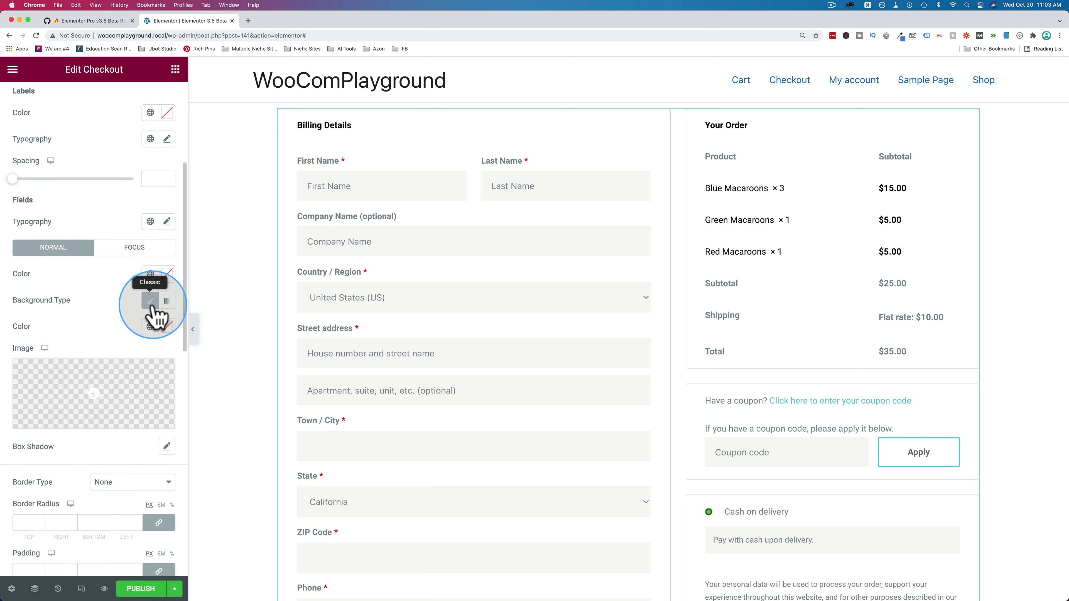
{"action": "left_click", "coordinate": [118, 393]}
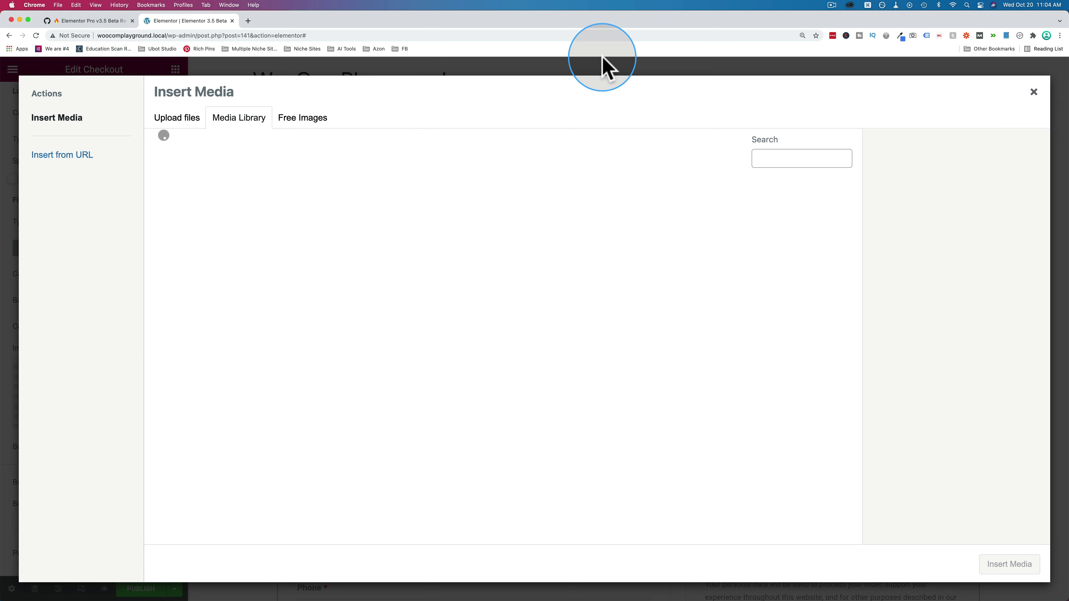
{"action": "left_click", "coordinate": [1034, 92]}
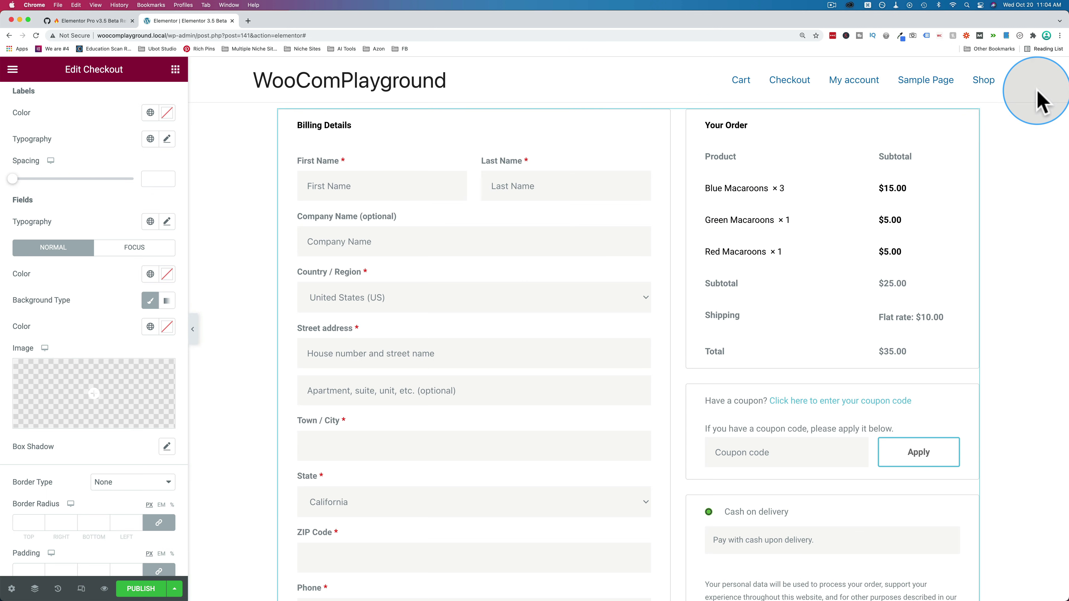
{"action": "left_click", "coordinate": [168, 326]}
{"action": "left_click_drag", "start_coordinate": [99, 381], "coordinate": [35, 369]}
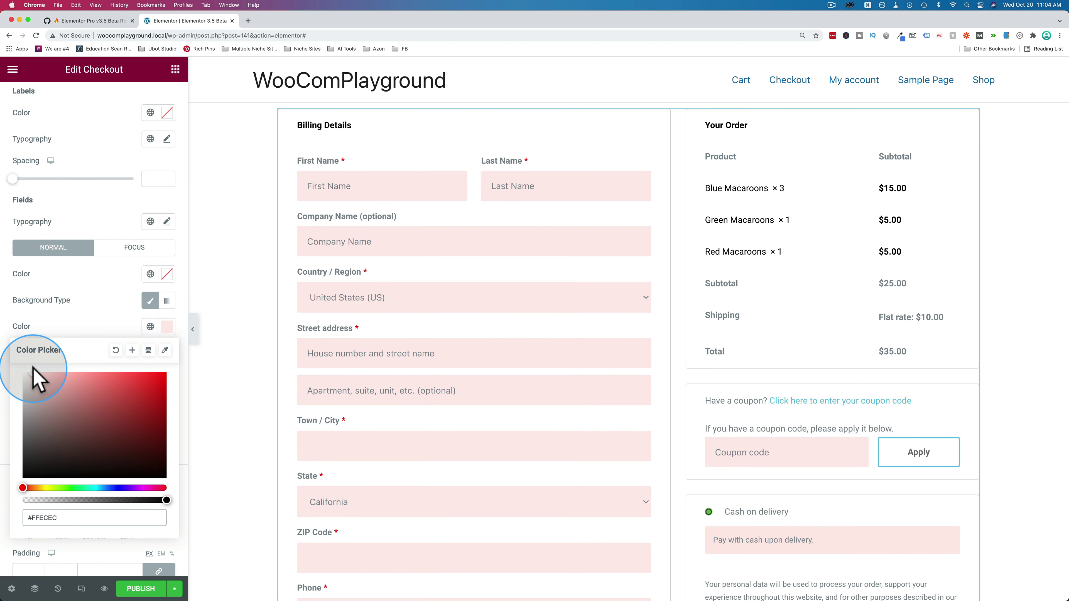
{"action": "left_click", "coordinate": [122, 302]}
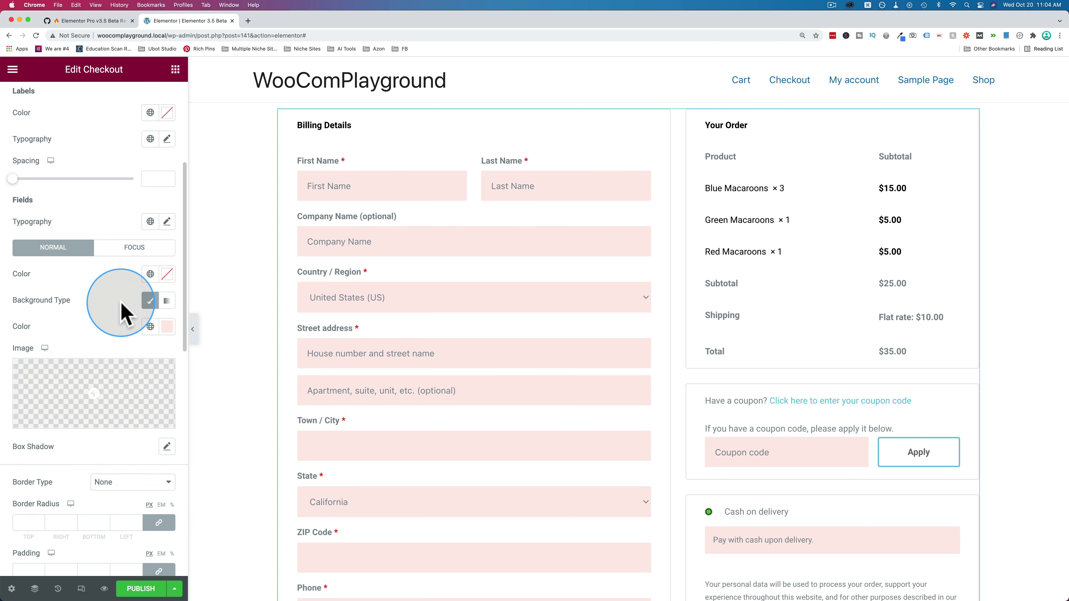
{"action": "left_click", "coordinate": [137, 248]}
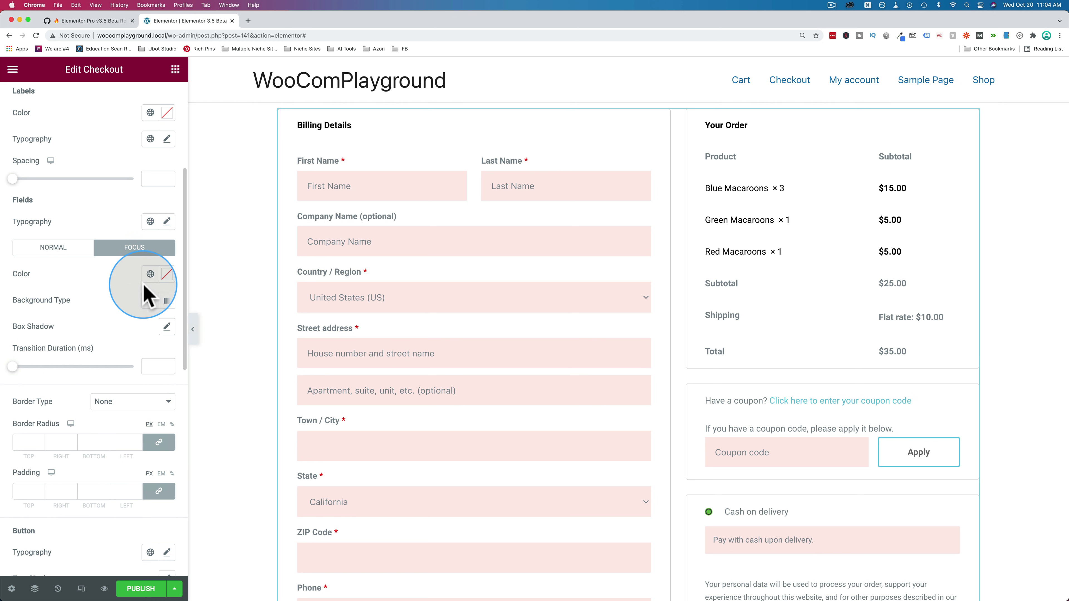
- Give focused fields a Classic light blue background colour
{"action": "left_click", "coordinate": [150, 301]}
{"action": "left_click", "coordinate": [169, 330]}
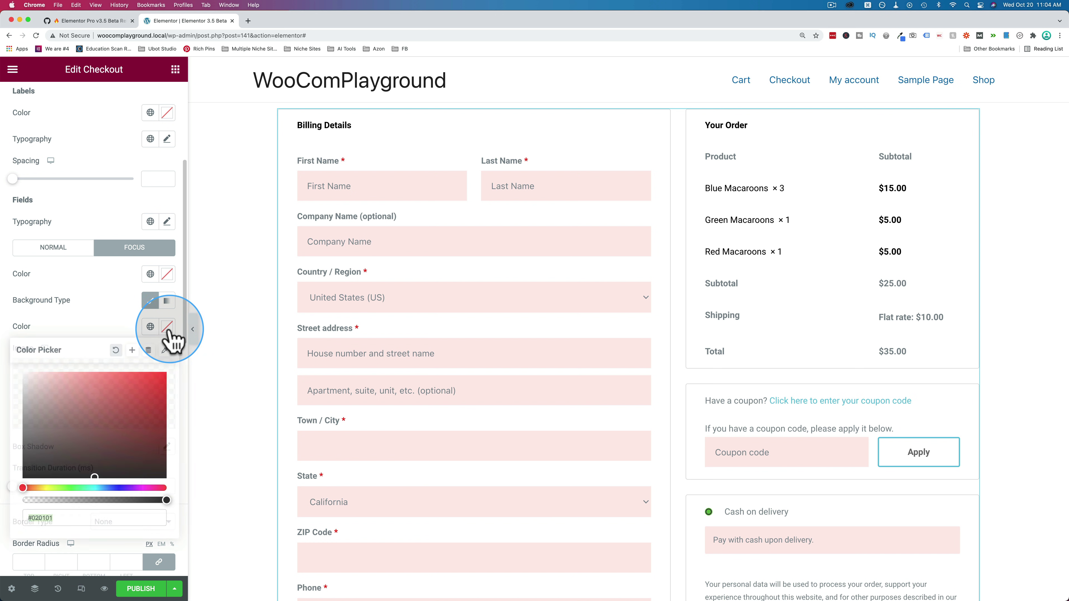
{"action": "left_click", "coordinate": [101, 472]}
{"action": "left_click", "coordinate": [101, 488]}
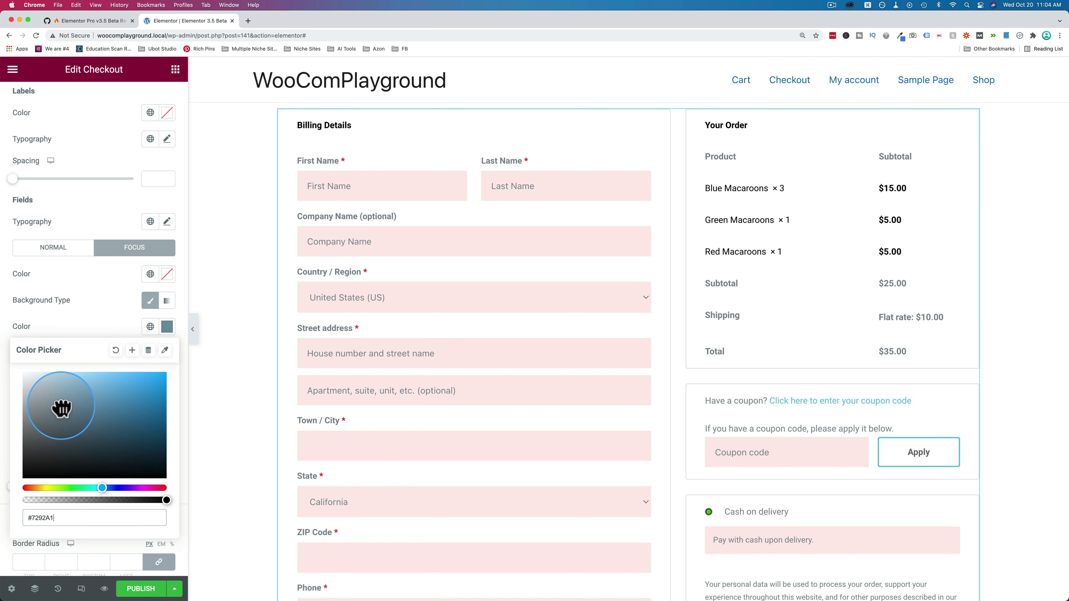
{"action": "left_click", "coordinate": [37, 373]}
{"action": "left_click", "coordinate": [97, 294]}
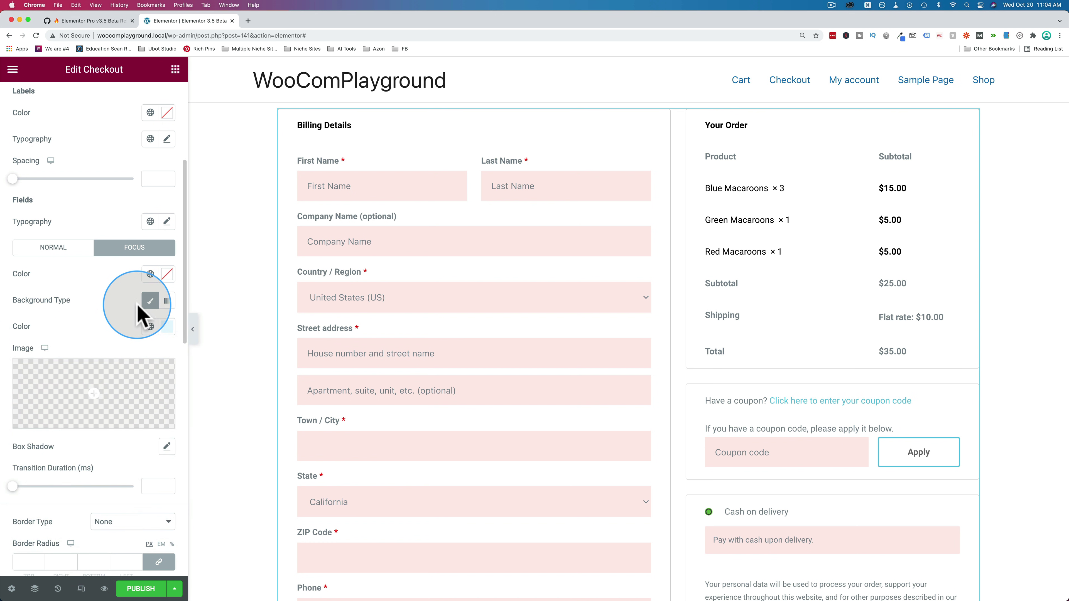
- Set the fields' font family to Comic Neue and test focus in First and Last Name
{"action": "left_click", "coordinate": [167, 222]}
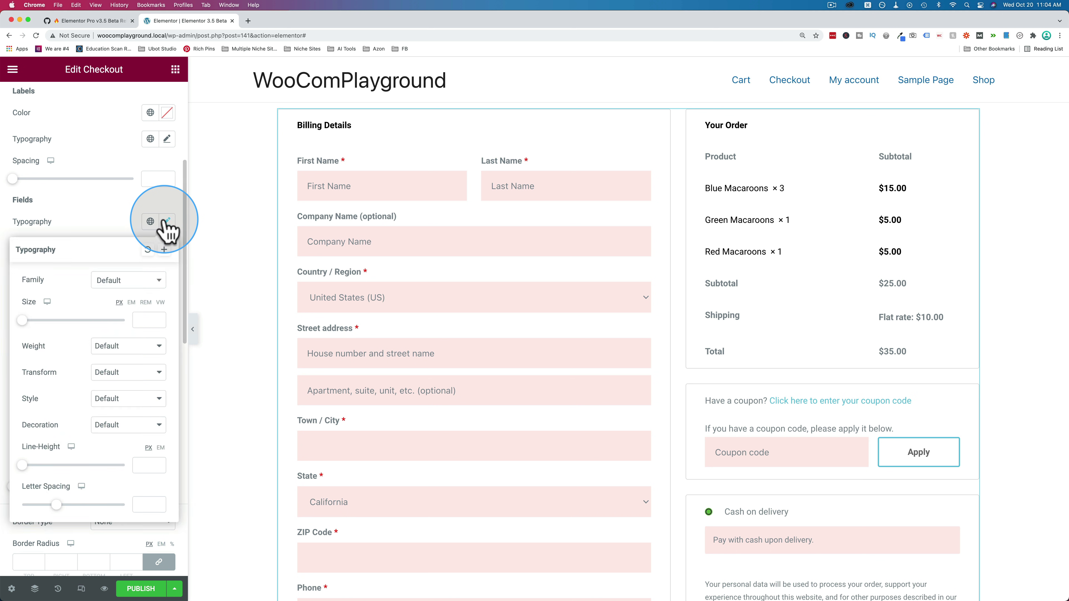
{"action": "left_click", "coordinate": [131, 281]}
{"action": "type", "text": "cmo"}
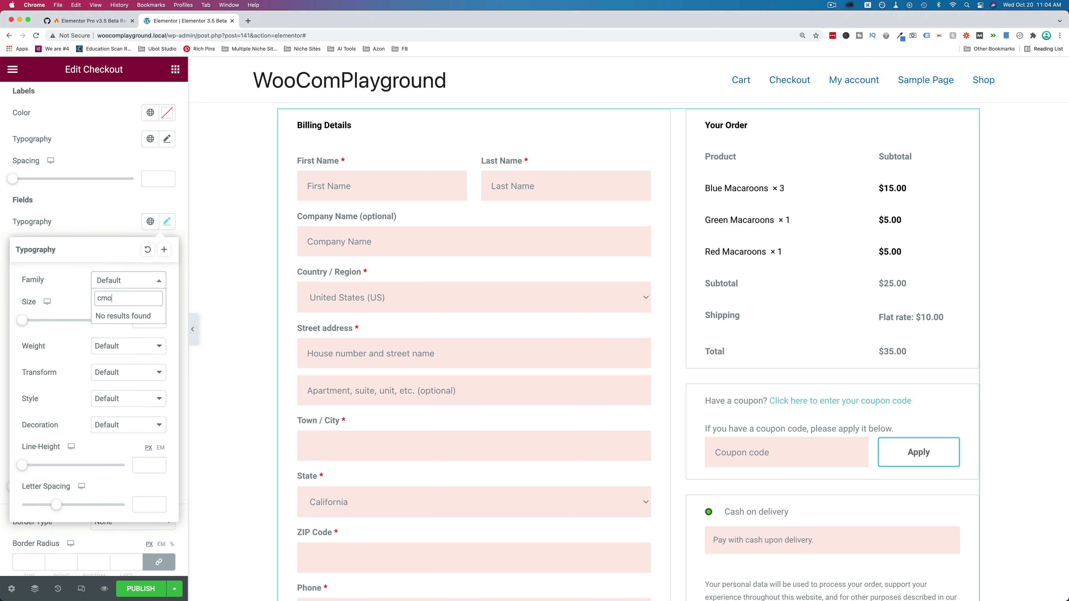
{"action": "left_click", "coordinate": [124, 330]}
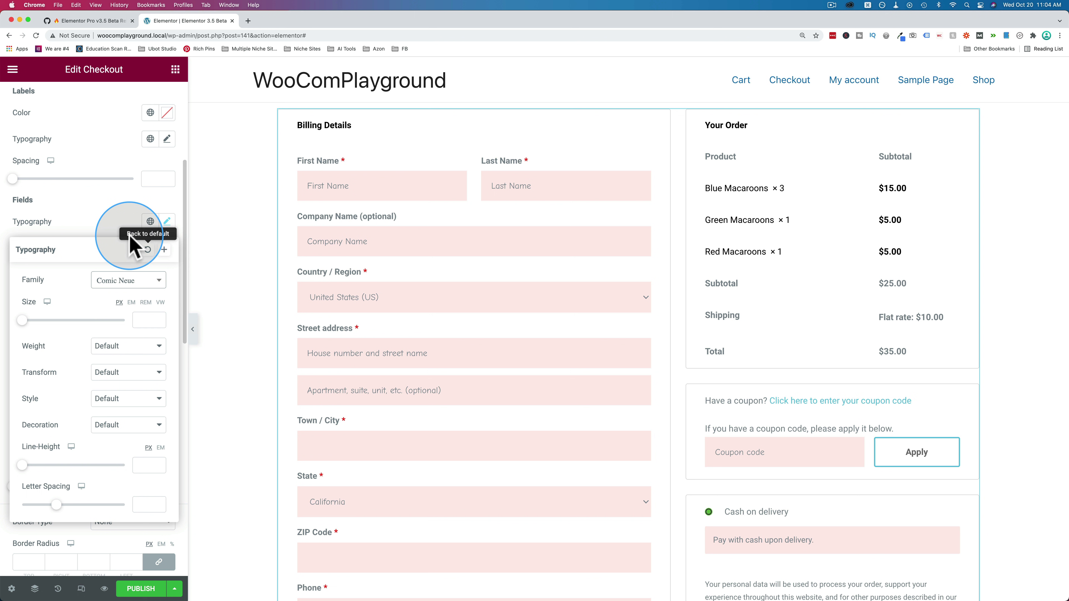
{"action": "left_click", "coordinate": [241, 186]}
{"action": "left_click", "coordinate": [383, 185]}
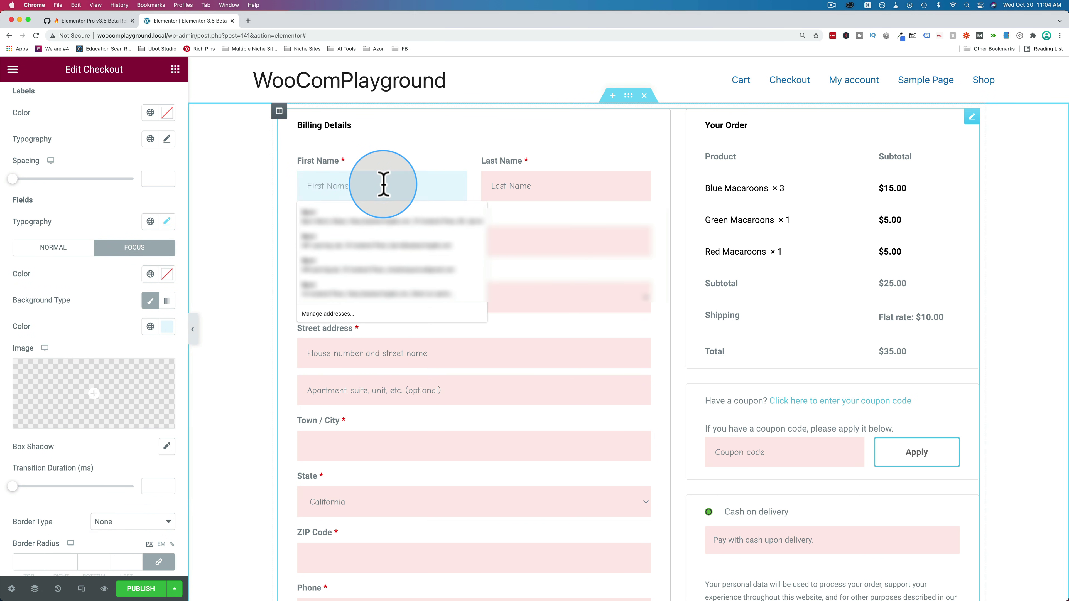
{"action": "left_click", "coordinate": [552, 196]}
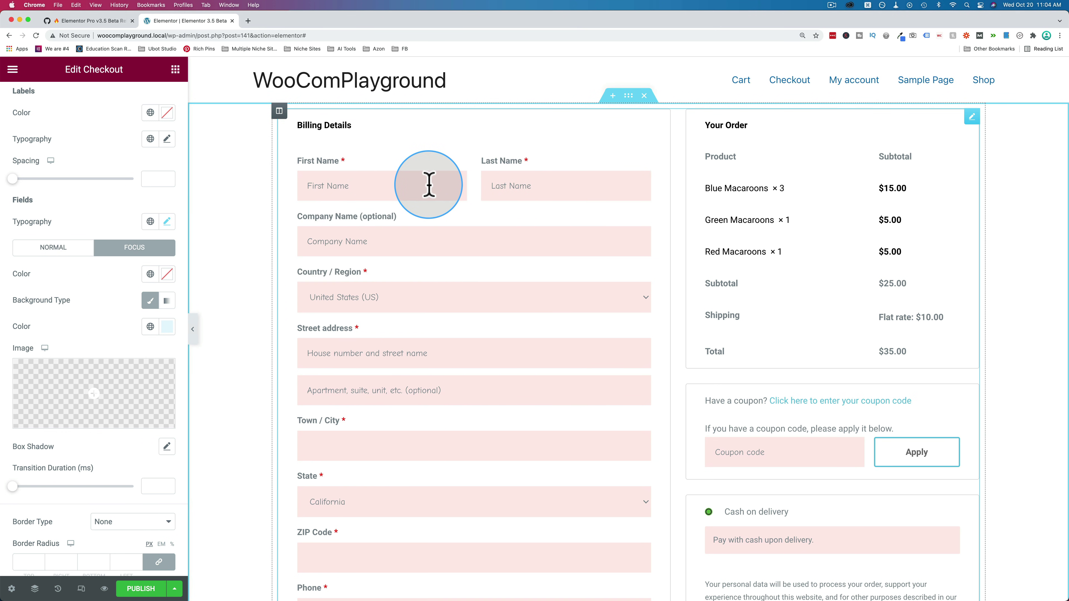
- Expand the Order Summary and Purchase Button style groups, then the Customize section
{"action": "scroll", "coordinate": [80, 345], "scroll_direction": "down", "scroll_amount": 1}
{"action": "scroll", "coordinate": [80, 344], "scroll_direction": "down", "scroll_amount": 10}
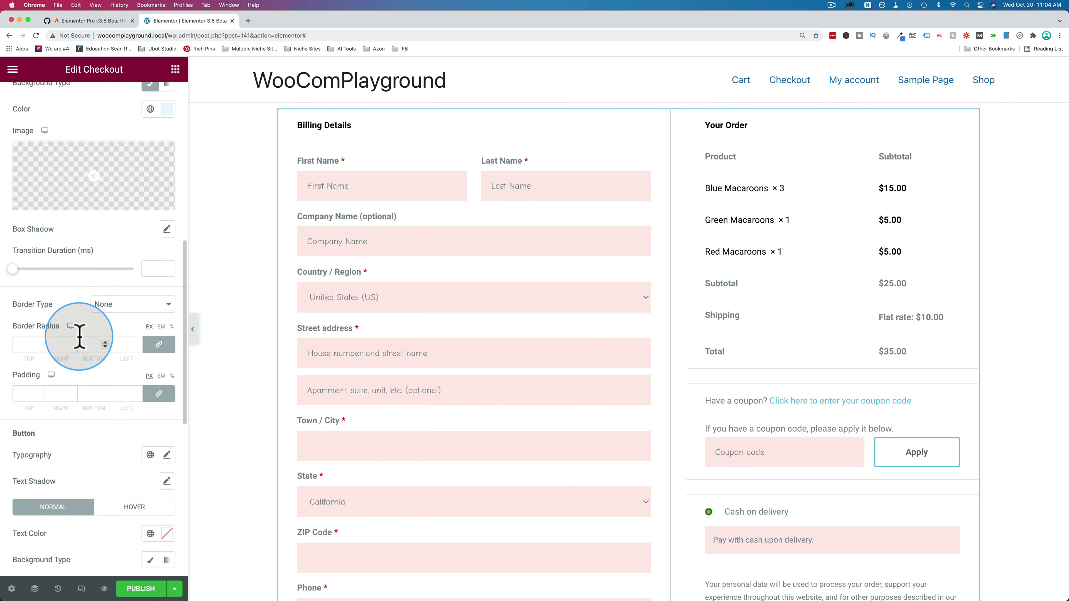
{"action": "scroll", "coordinate": [80, 343], "scroll_direction": "down", "scroll_amount": 5}
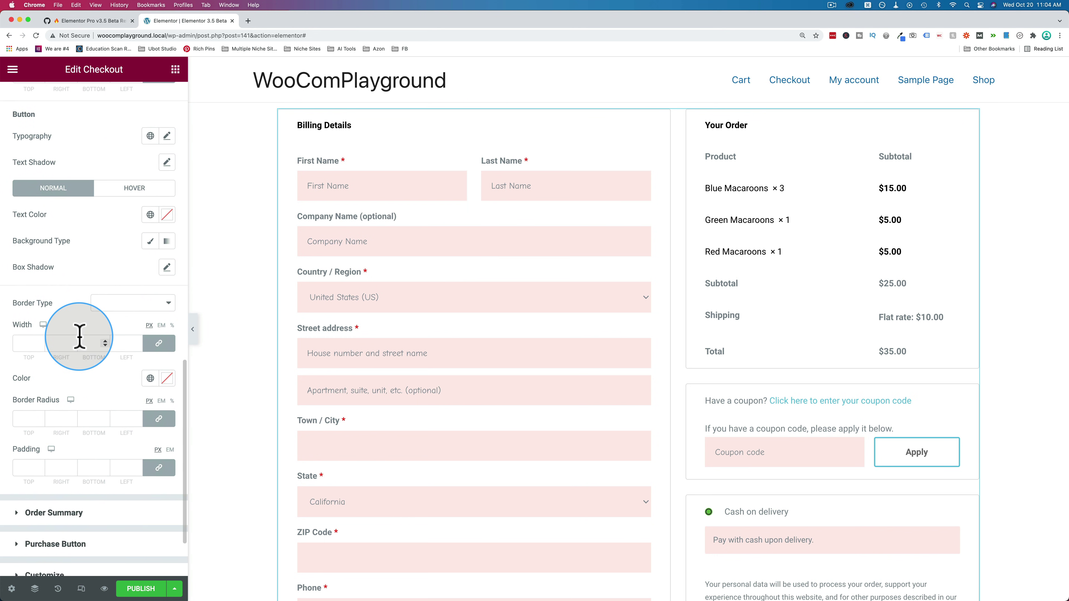
{"action": "left_click", "coordinate": [54, 426]}
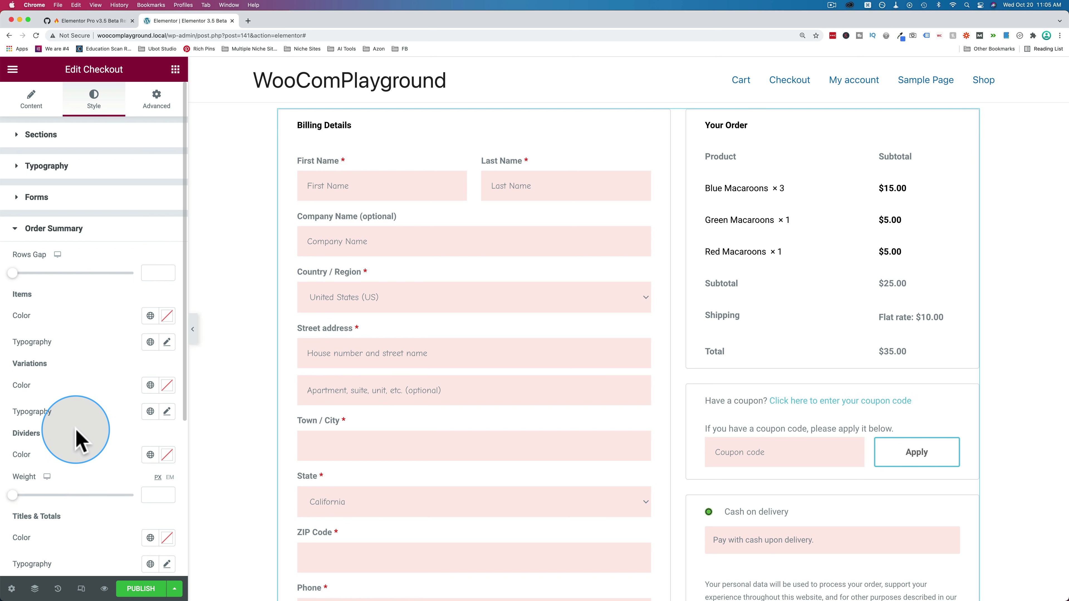
{"action": "scroll", "coordinate": [103, 364], "scroll_direction": "down", "scroll_amount": 5}
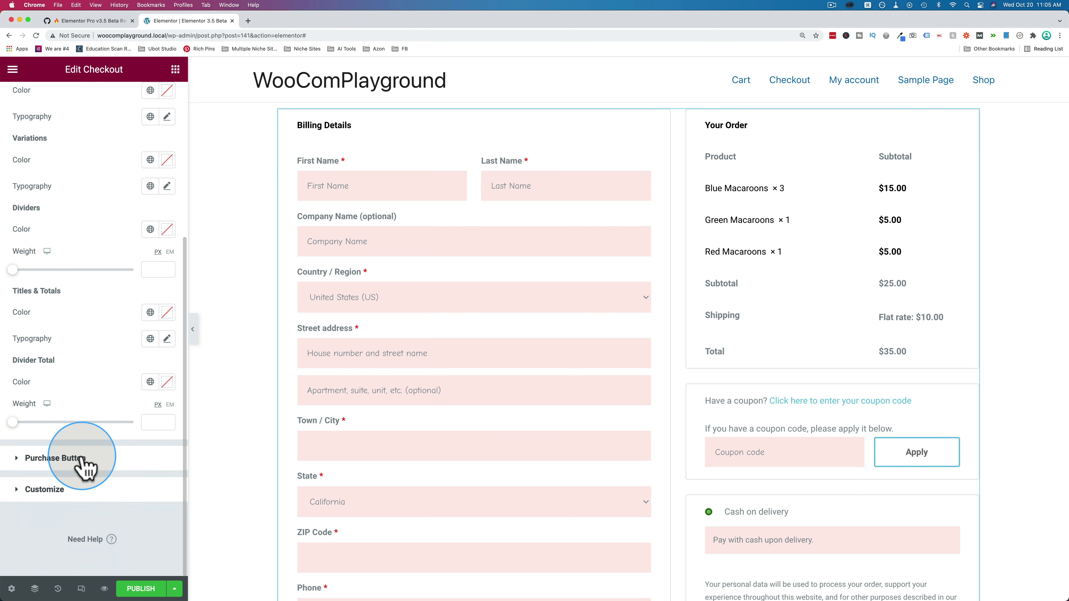
{"action": "left_click", "coordinate": [84, 461]}
{"action": "scroll", "coordinate": [83, 399], "scroll_direction": "down", "scroll_amount": 3}
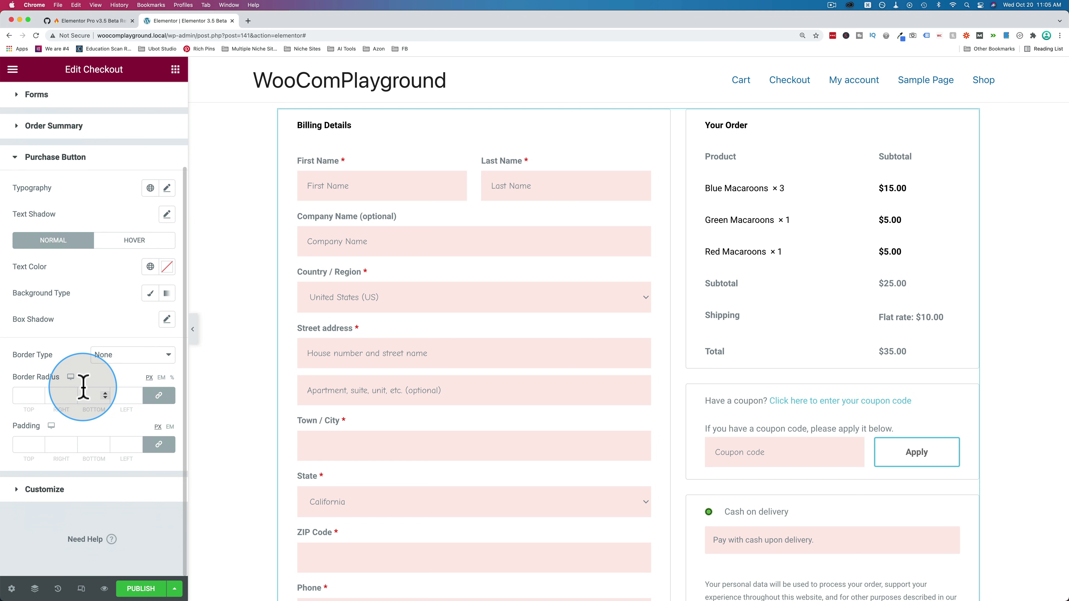
{"action": "left_click", "coordinate": [70, 489]}
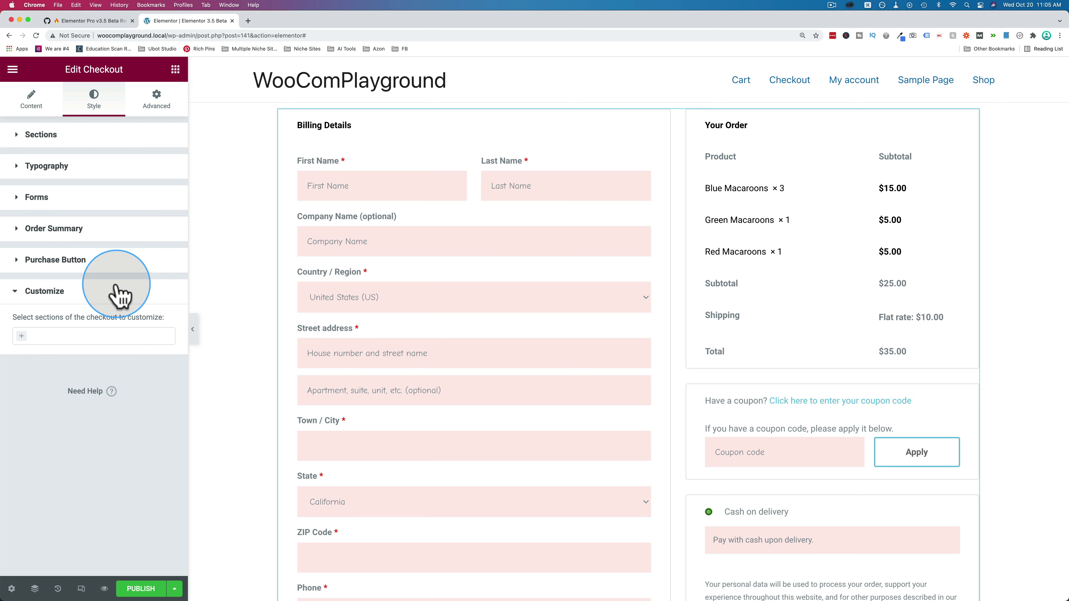
- Choose Additional Information to customize and set its background to black
{"action": "left_click", "coordinate": [23, 339]}
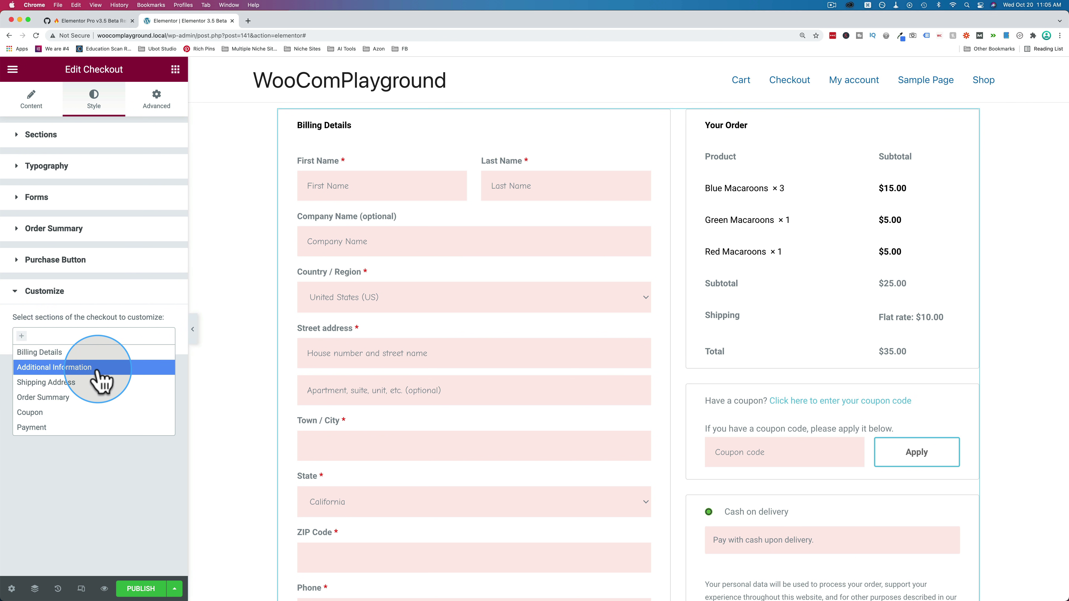
{"action": "left_click", "coordinate": [34, 372]}
{"action": "scroll", "coordinate": [276, 349], "scroll_direction": "down", "scroll_amount": 10}
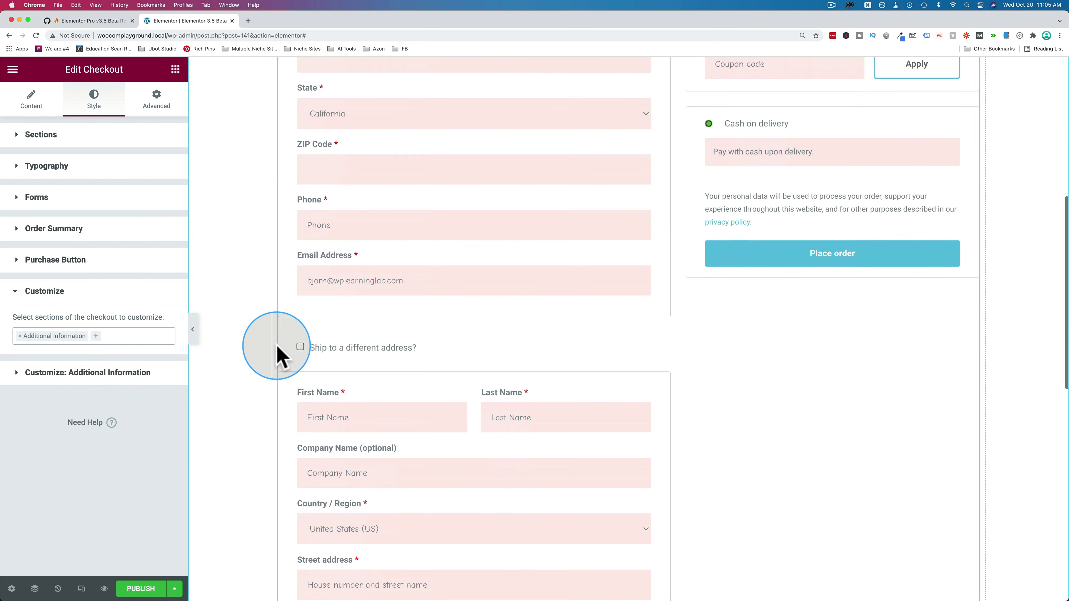
{"action": "scroll", "coordinate": [277, 354], "scroll_direction": "down", "scroll_amount": 15}
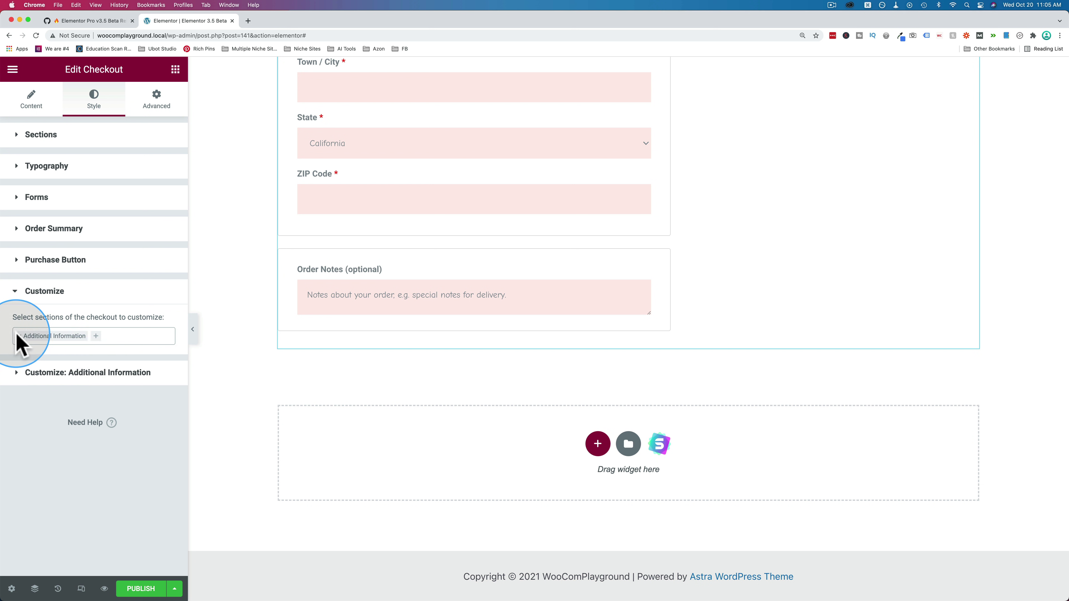
{"action": "left_click", "coordinate": [96, 375]}
{"action": "scroll", "coordinate": [84, 349], "scroll_direction": "down", "scroll_amount": 4}
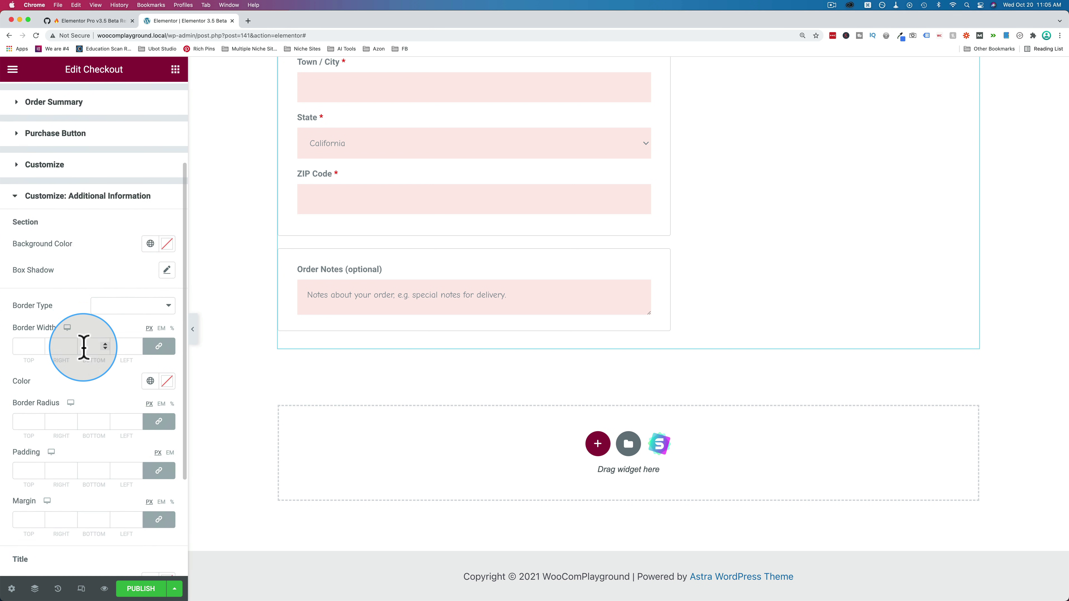
{"action": "left_click", "coordinate": [168, 237]}
{"action": "left_click_drag", "start_coordinate": [151, 291], "coordinate": [168, 283]}
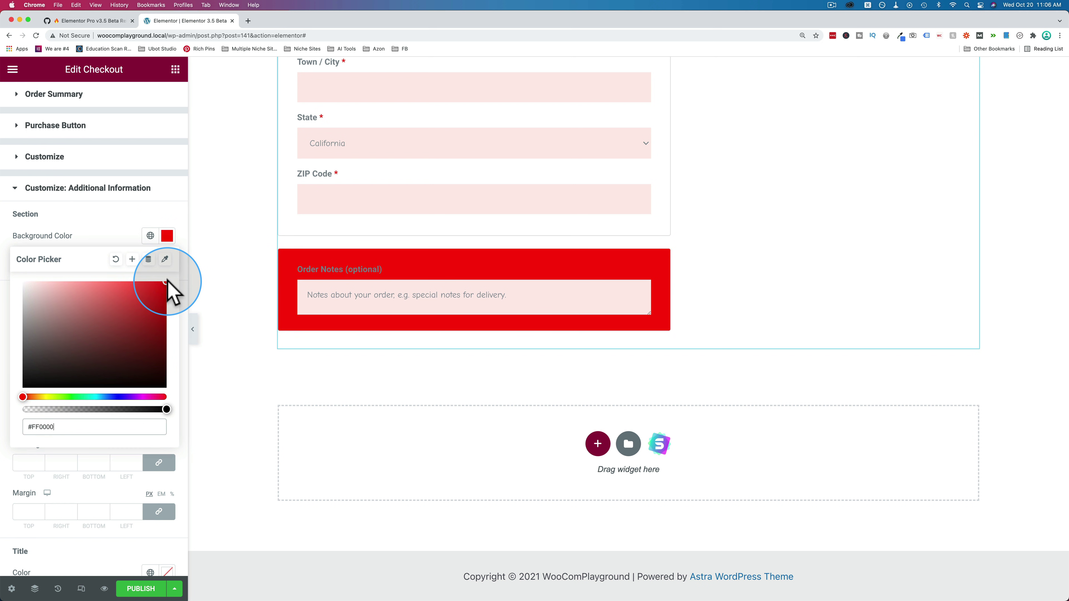
{"action": "left_click_drag", "start_coordinate": [53, 334], "coordinate": [4, 429]}
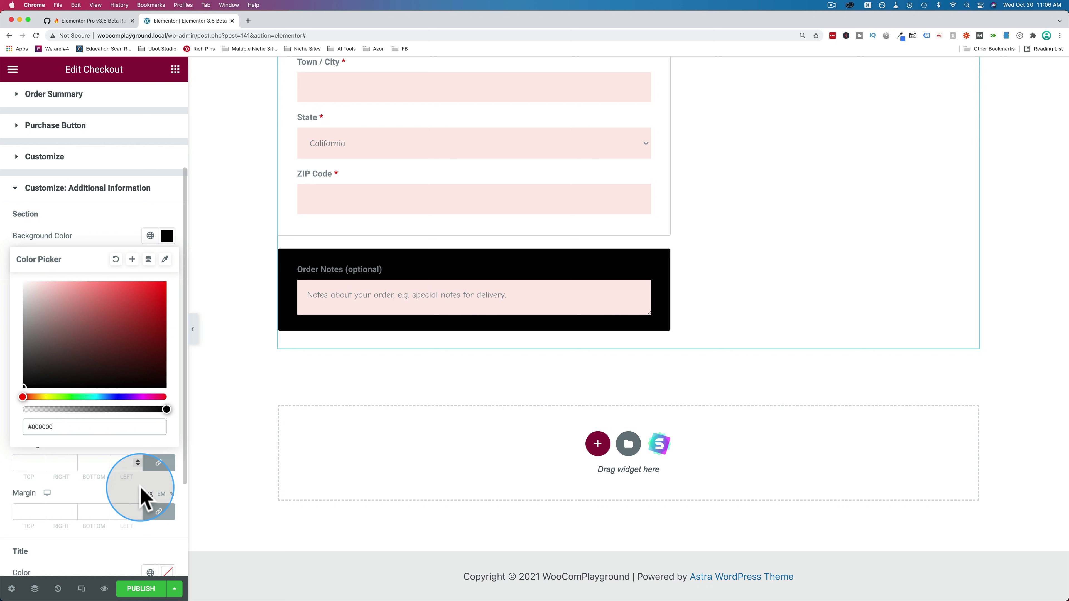
{"action": "left_click", "coordinate": [143, 497]}
- Give the Order Notes section a 5 px dashed magenta border
{"action": "left_click", "coordinate": [156, 298]}
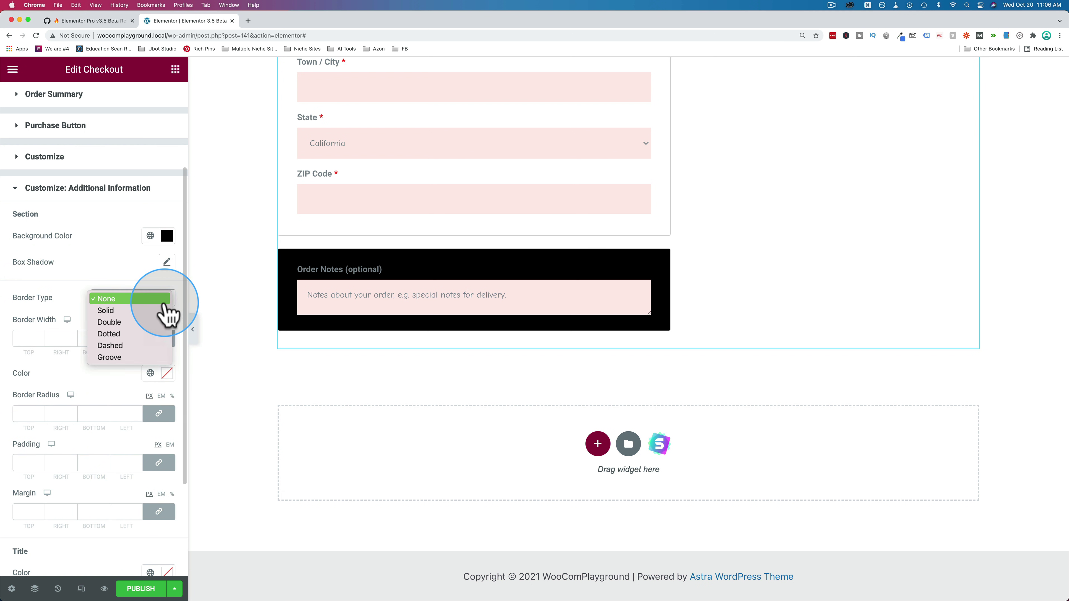
{"action": "left_click", "coordinate": [122, 346]}
{"action": "left_click", "coordinate": [167, 373]}
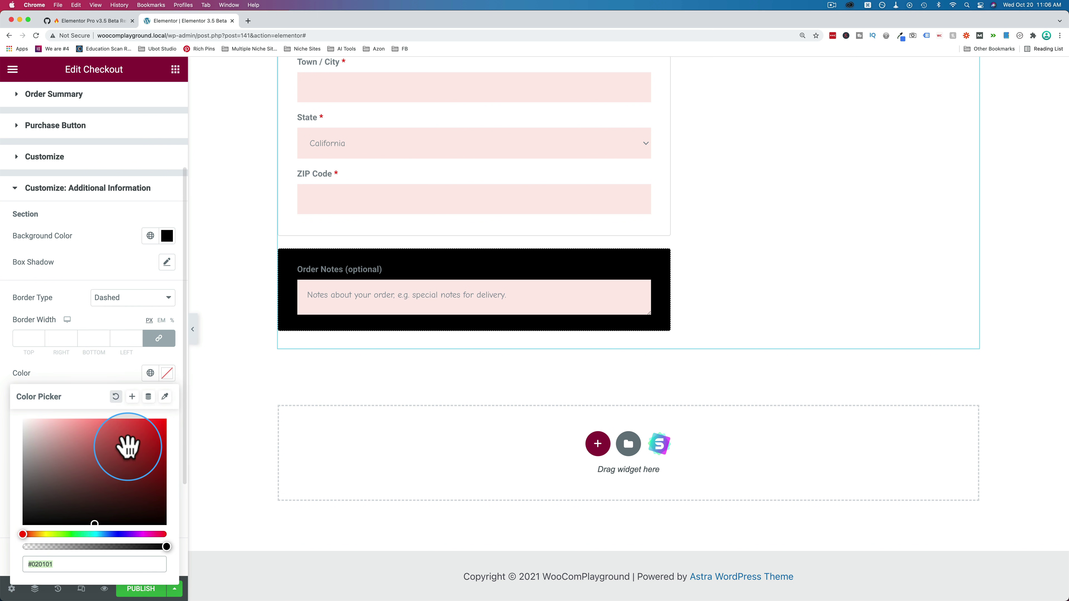
{"action": "left_click", "coordinate": [157, 443]}
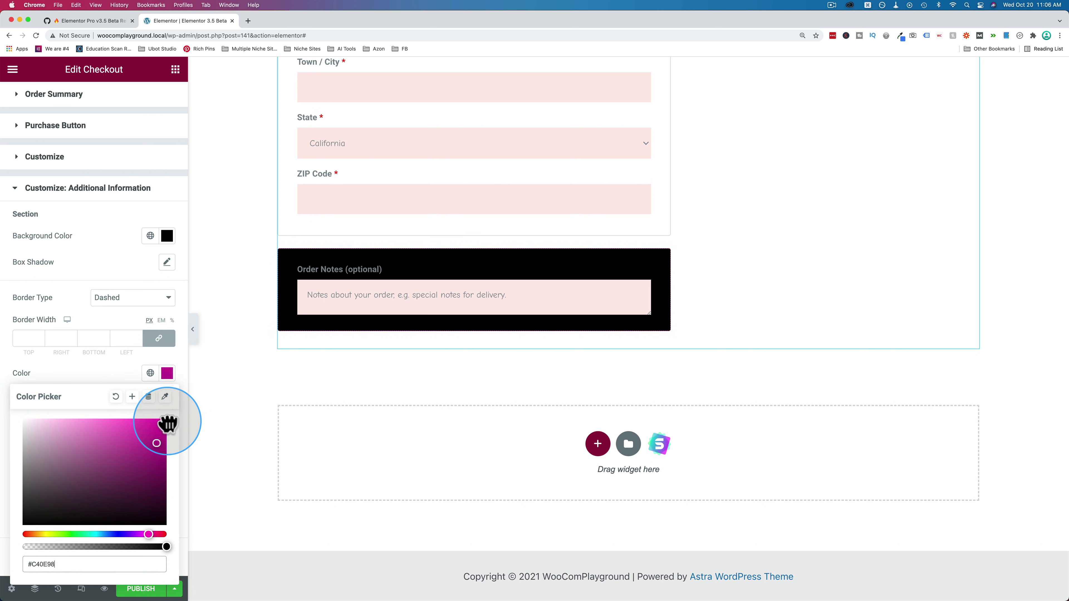
{"action": "left_click", "coordinate": [124, 377]}
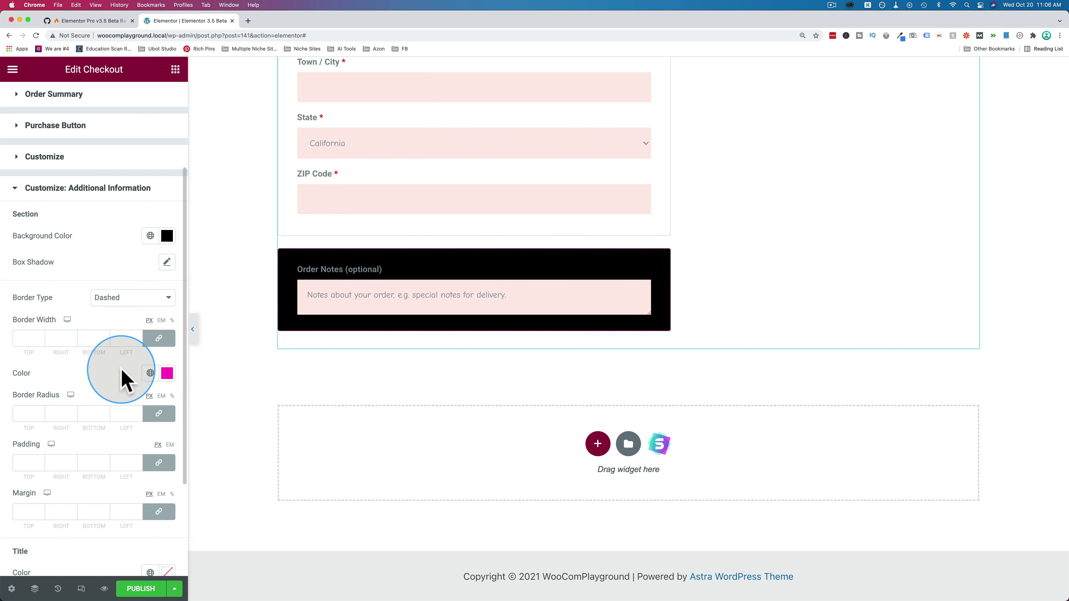
{"action": "scroll", "coordinate": [122, 370], "scroll_direction": "down", "scroll_amount": 1}
{"action": "left_click", "coordinate": [36, 313]}
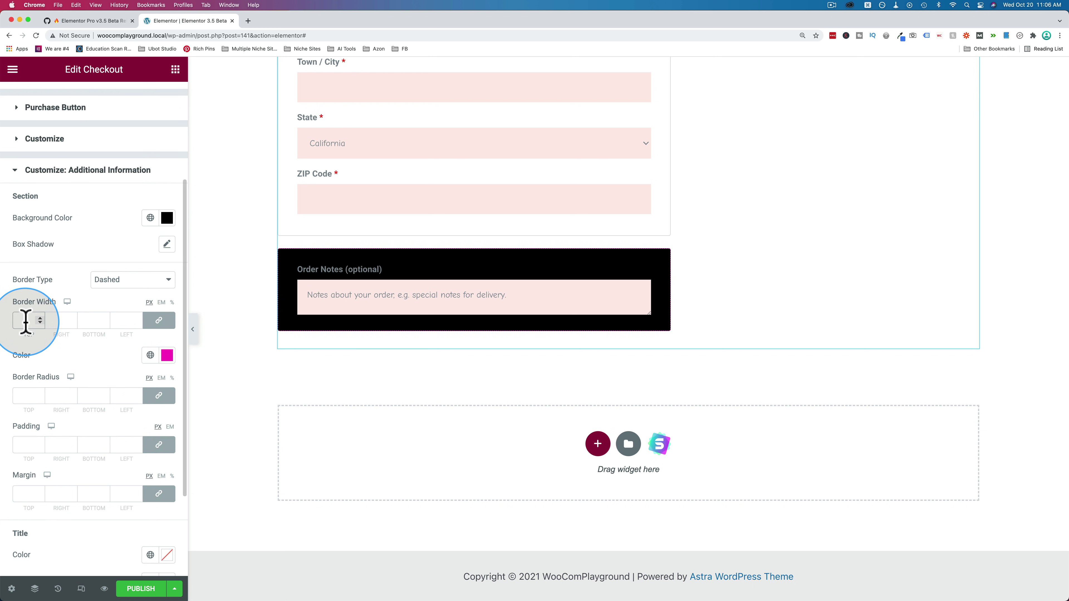
{"action": "type", "text": "5"}
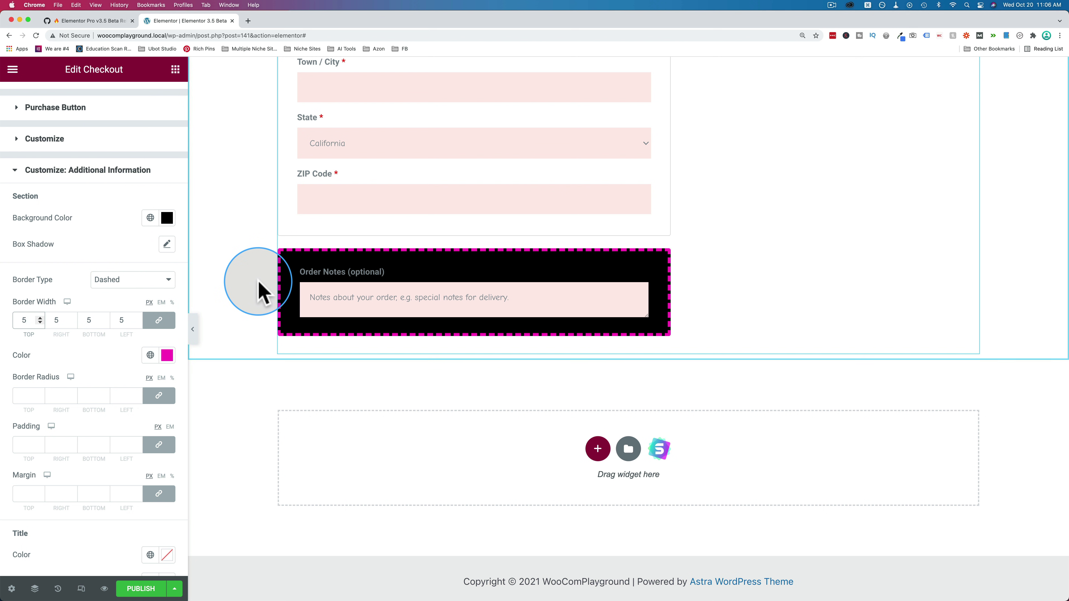
{"action": "scroll", "coordinate": [775, 313], "scroll_direction": "up", "scroll_amount": 15}
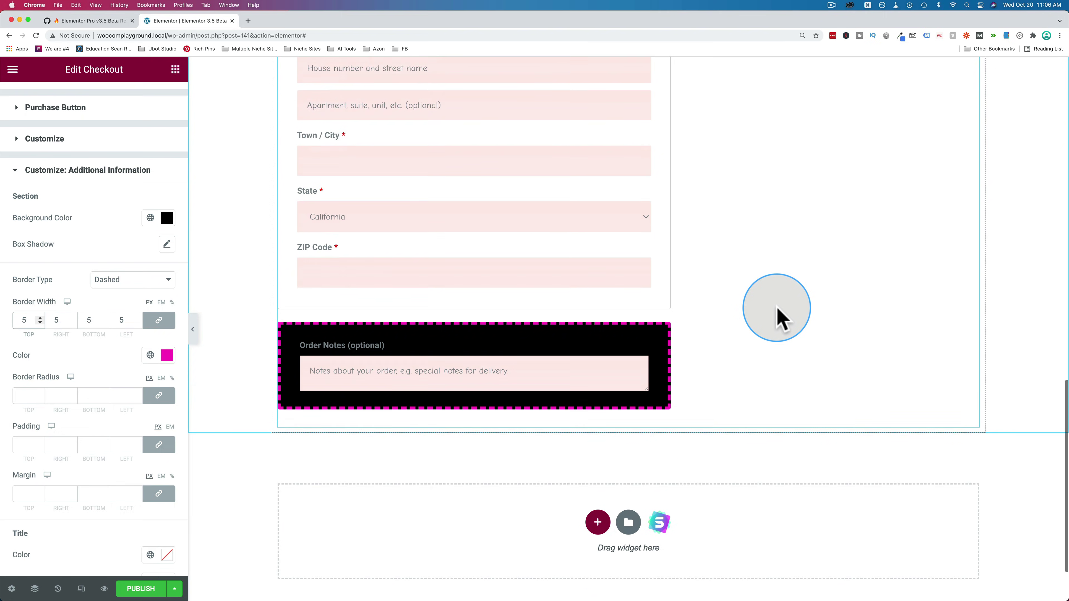
{"action": "scroll", "coordinate": [776, 316], "scroll_direction": "up", "scroll_amount": 7}
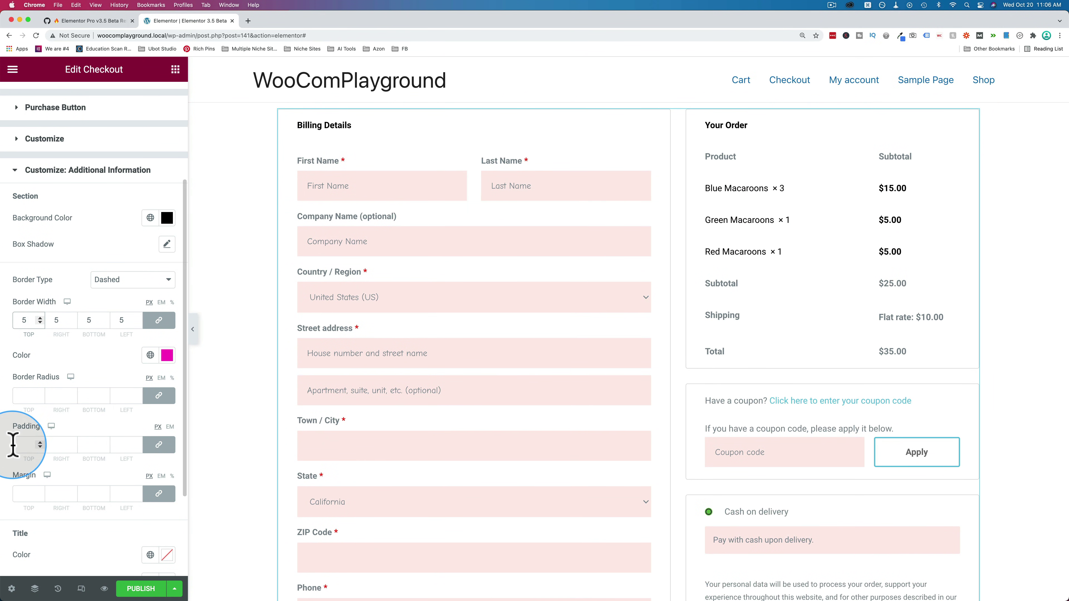
- Replace the Checkout widget with a Cart widget listing the Blue, Green and Red Macaroons
{"action": "left_click", "coordinate": [22, 170]}
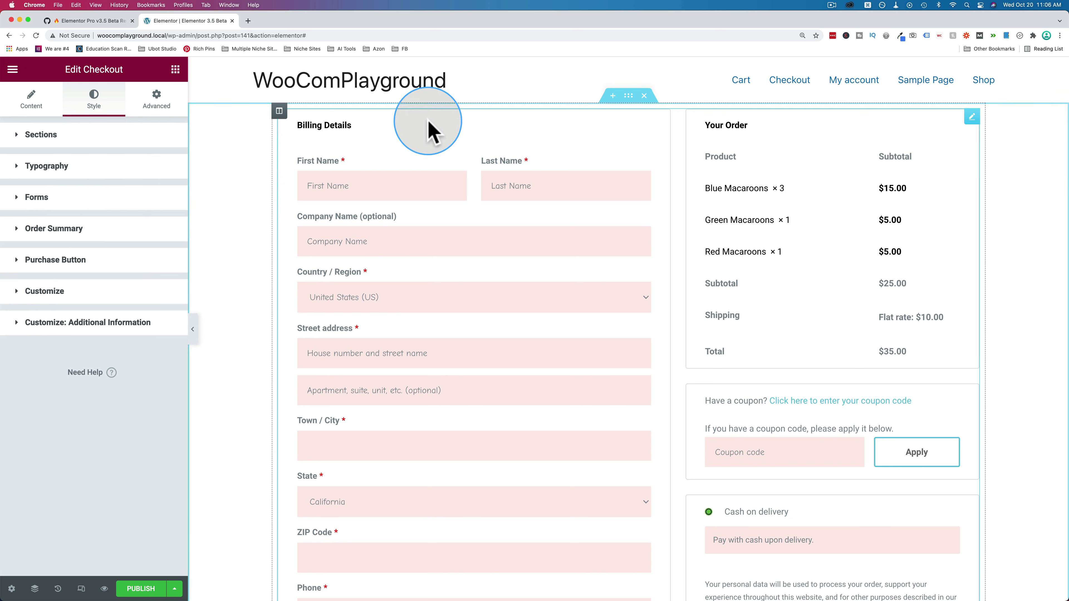
{"action": "right_click", "coordinate": [976, 122]}
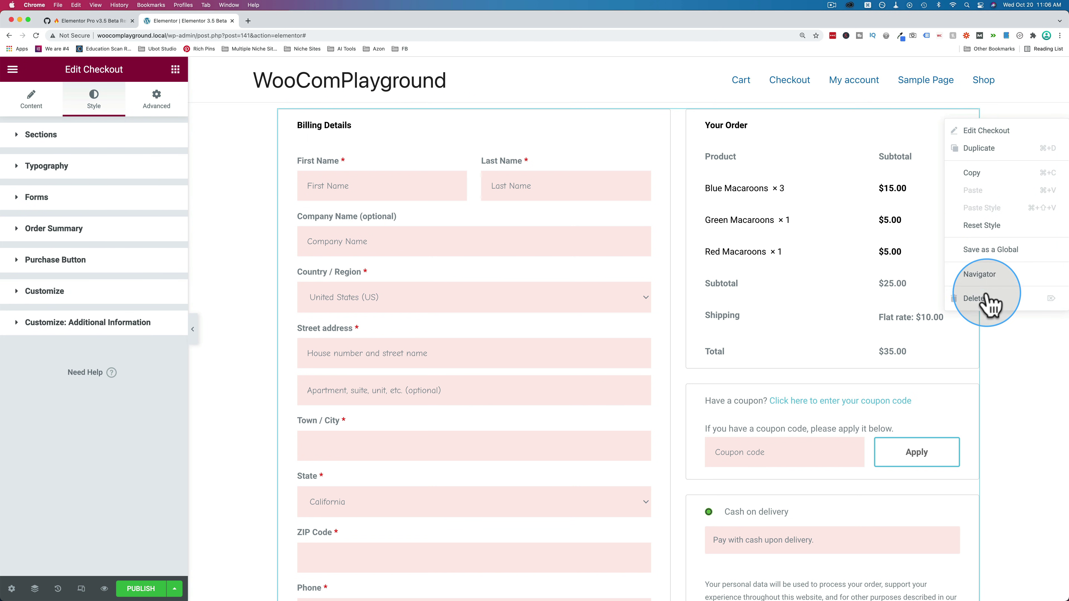
{"action": "left_click", "coordinate": [975, 298]}
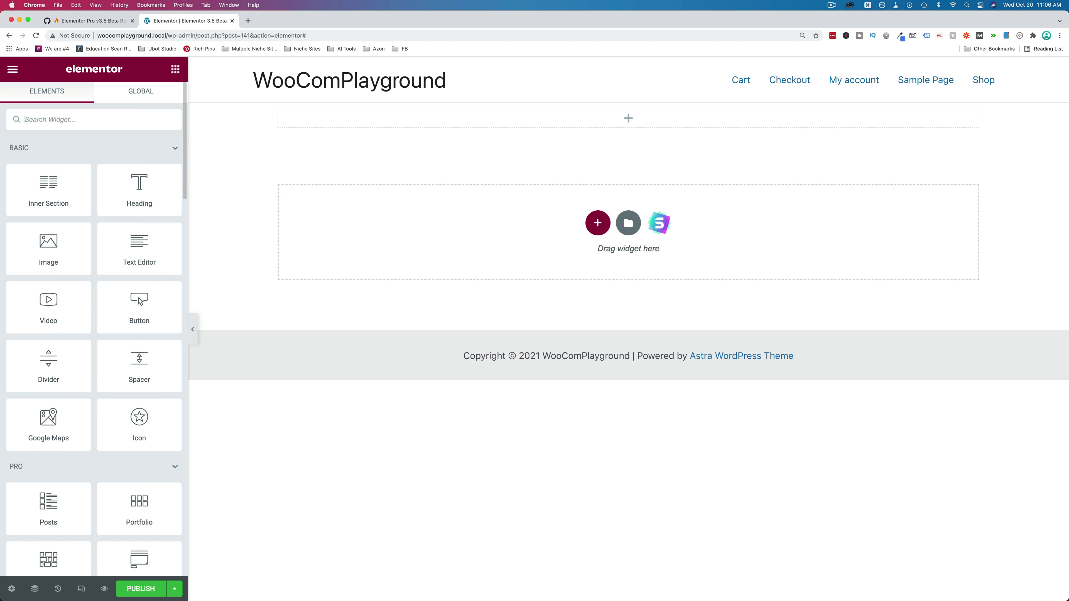
{"action": "type", "text": "cart"}
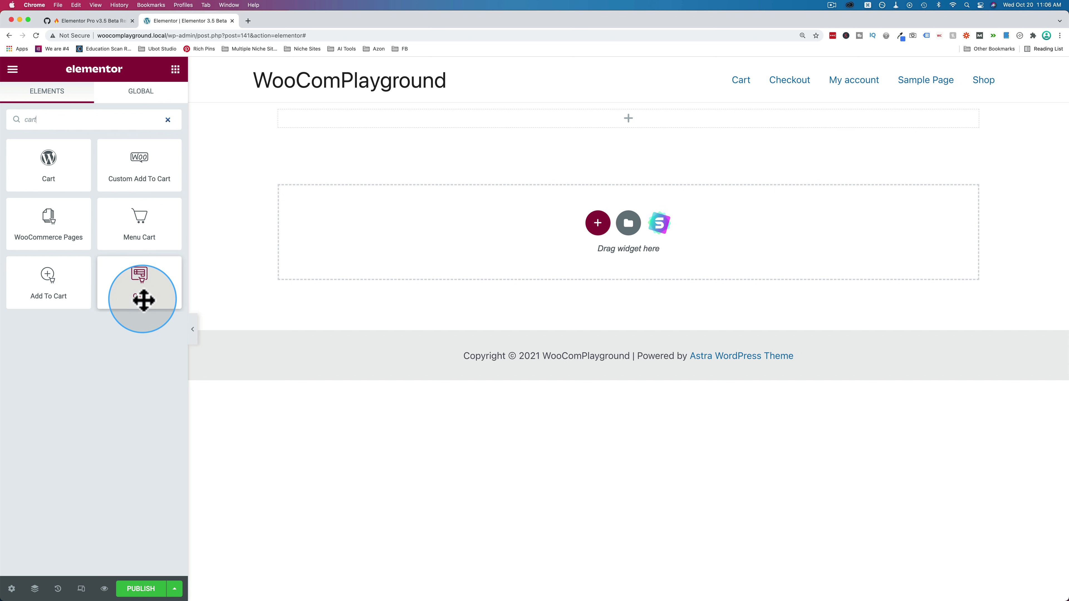
{"action": "left_click_drag", "start_coordinate": [129, 298], "coordinate": [616, 130]}
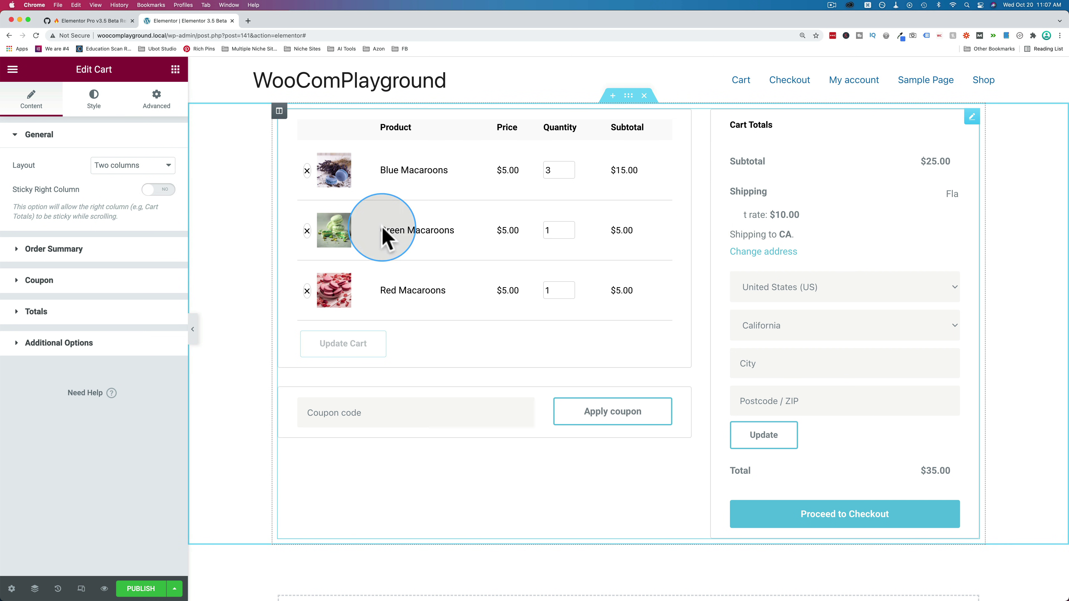
- Turn on Update Cart Automatically and enter quantity 2 for Green Macaroons
{"action": "left_click", "coordinate": [54, 248]}
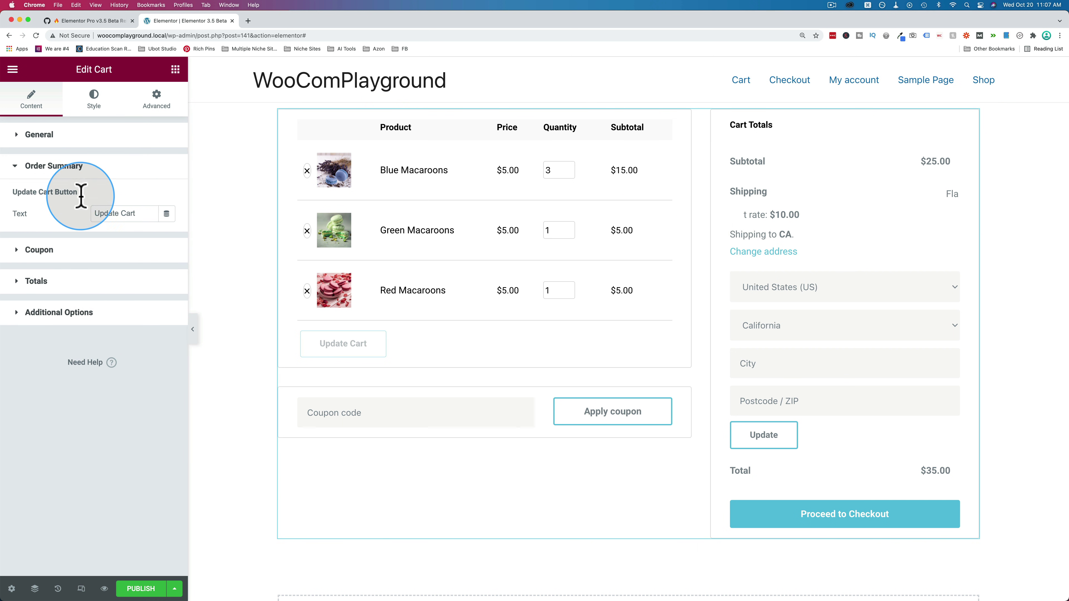
{"action": "left_click_drag", "start_coordinate": [141, 213], "coordinate": [155, 358]}
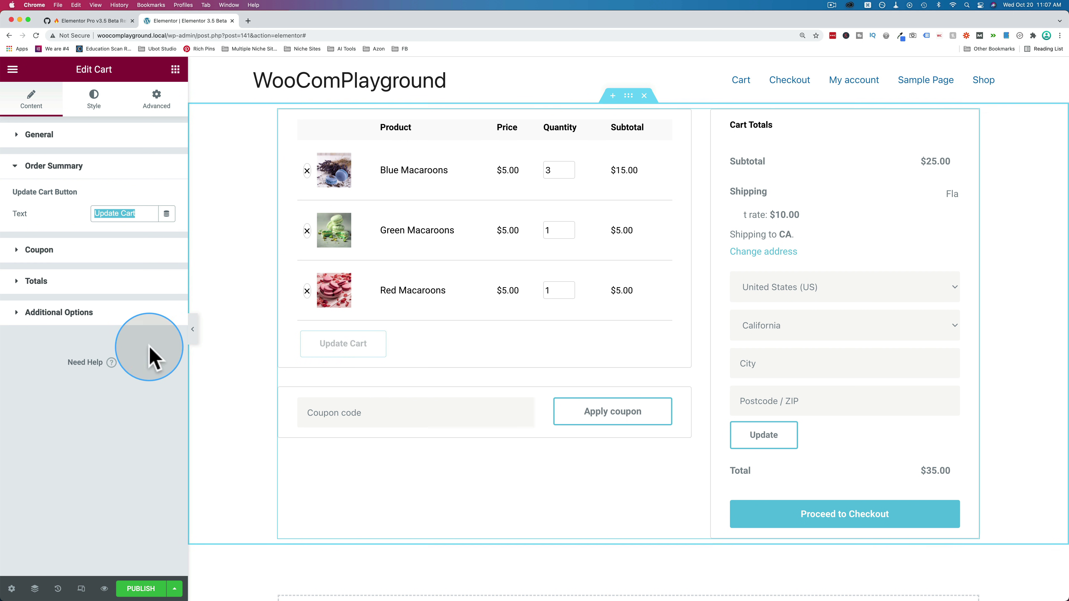
{"action": "left_click", "coordinate": [63, 320]}
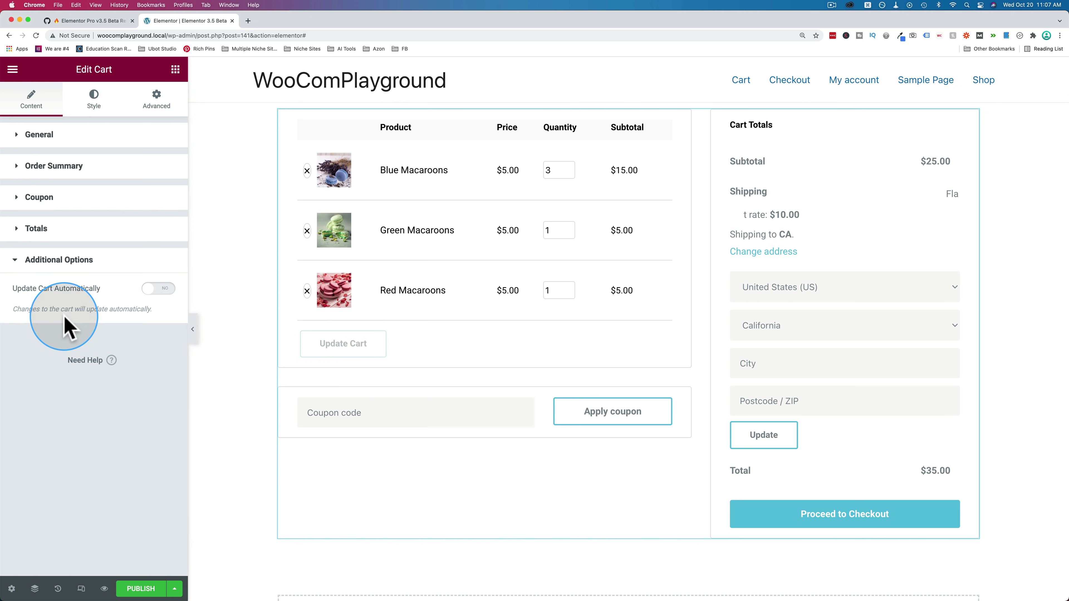
{"action": "left_click", "coordinate": [152, 290]}
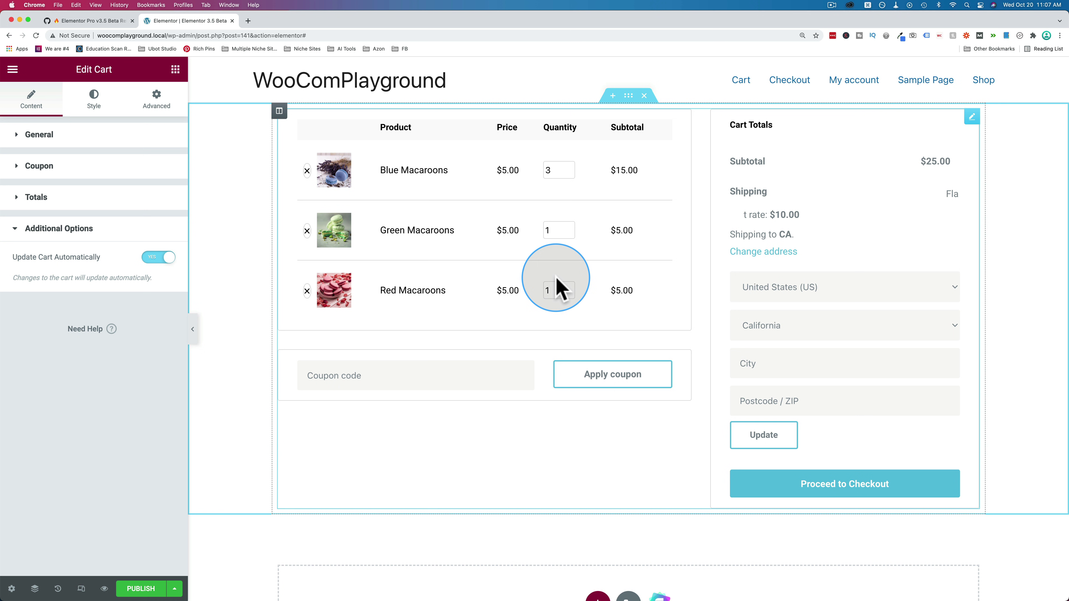
{"action": "left_click_drag", "start_coordinate": [555, 231], "coordinate": [538, 230]}
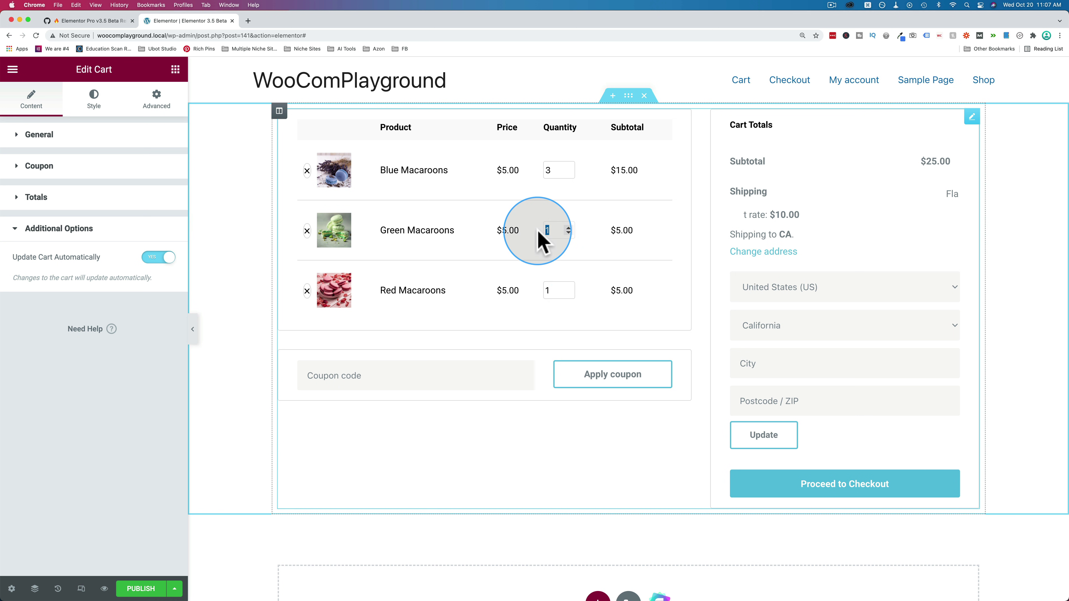
{"action": "type", "text": "2"}
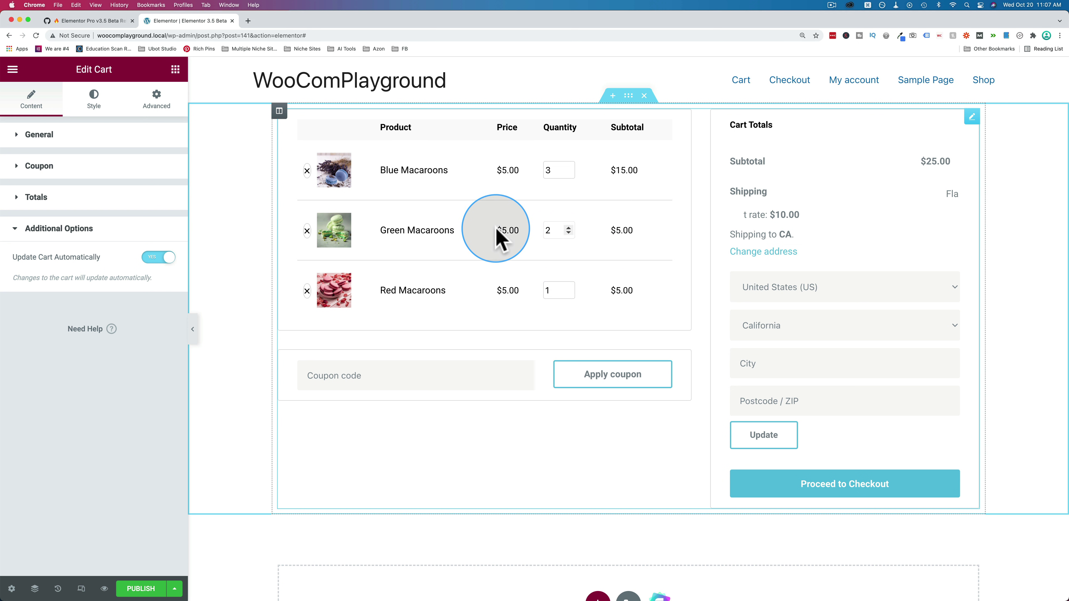
- Turn automatic updating back off, set Green Macaroons to 2 and apply Update Cart
{"action": "left_click", "coordinate": [157, 258]}
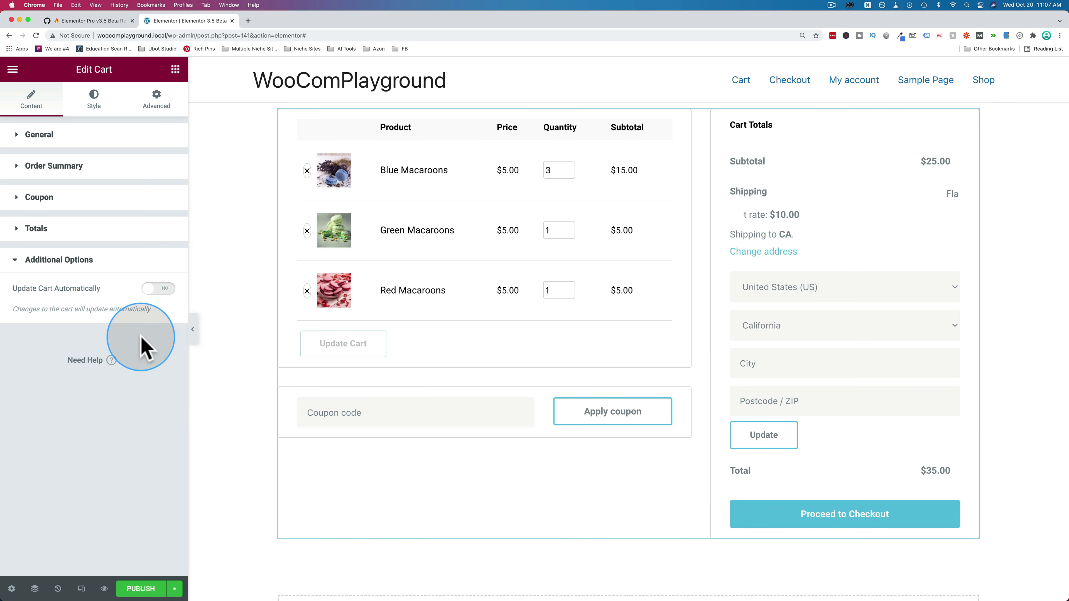
{"action": "left_click", "coordinate": [552, 230]}
{"action": "key", "text": "Up"}
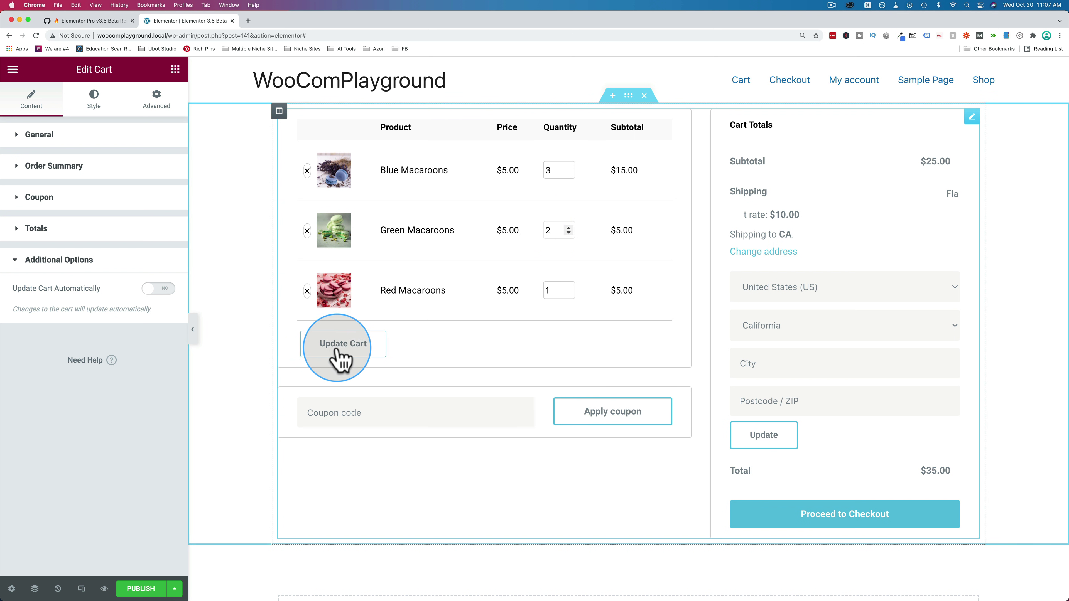
{"action": "left_click", "coordinate": [557, 237]}
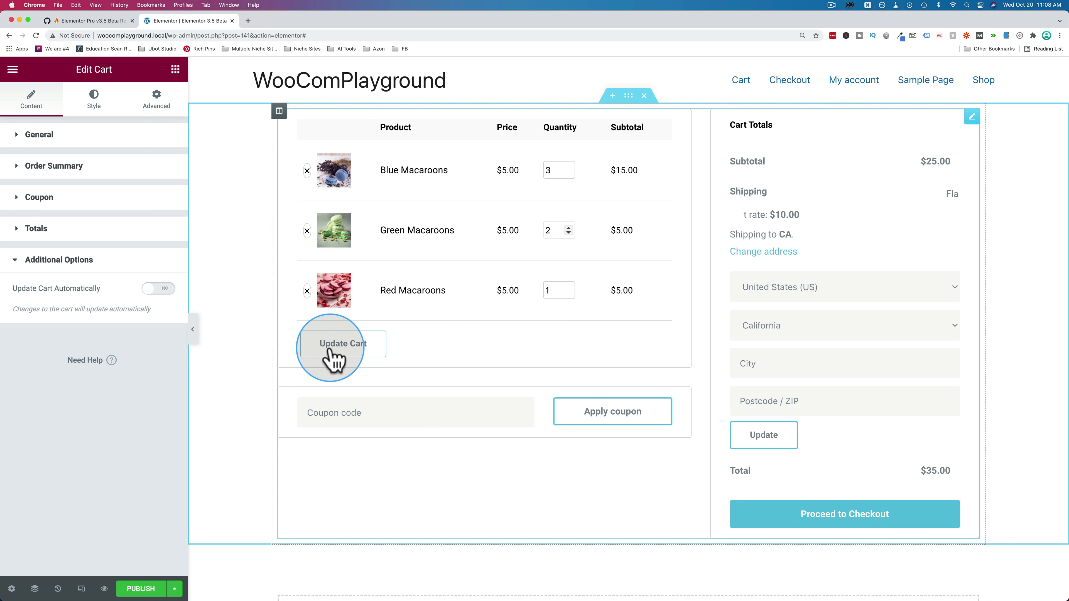
{"action": "left_click", "coordinate": [353, 353]}
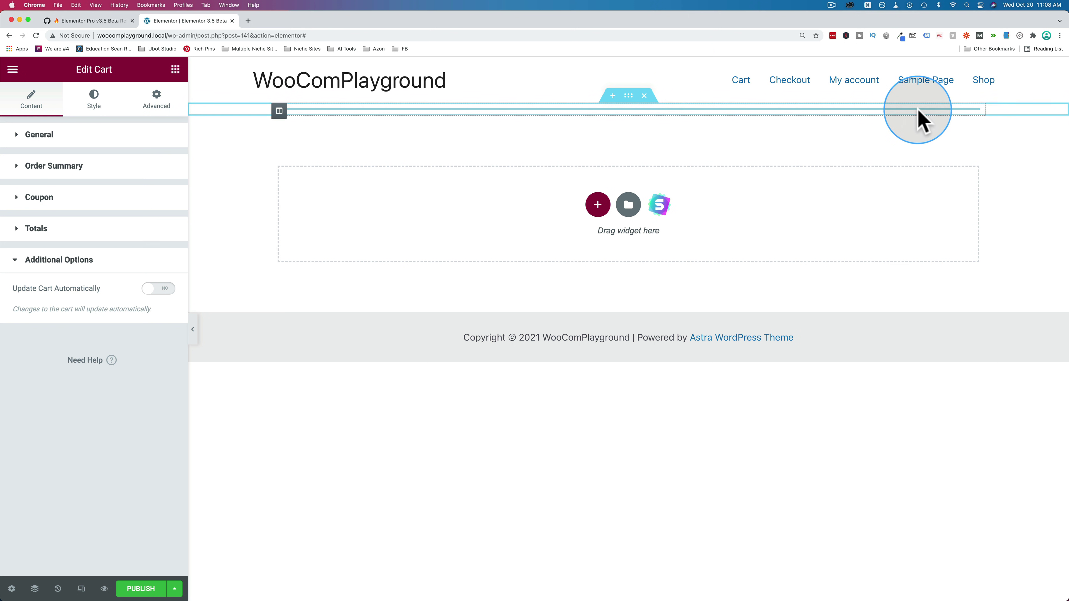
- Delete the empty section and drag a fresh Cart widget onto the page
{"action": "right_click", "coordinate": [975, 120]}
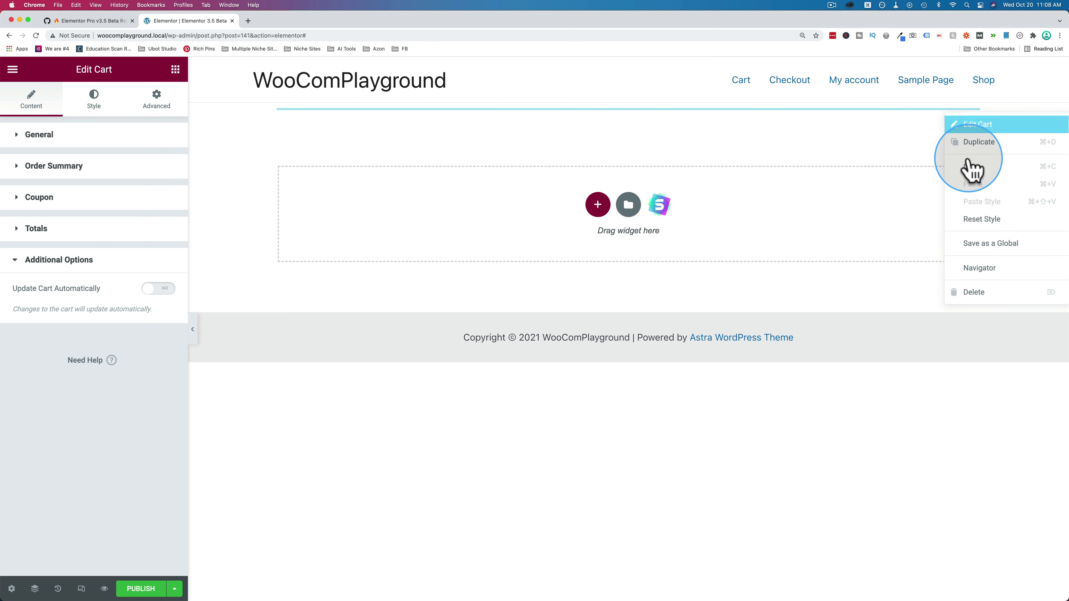
{"action": "left_click", "coordinate": [967, 292]}
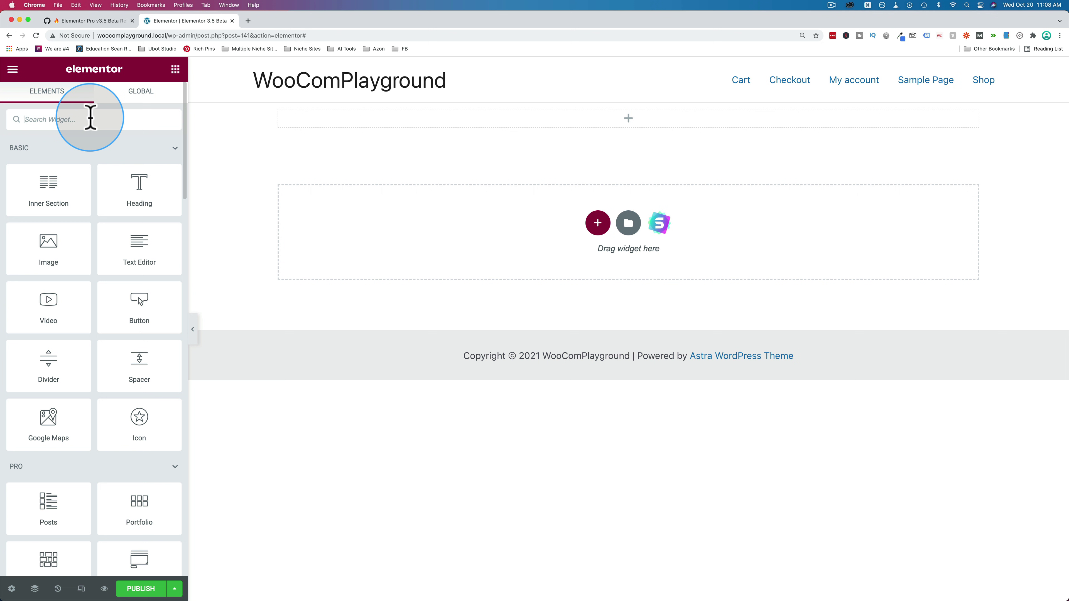
{"action": "type", "text": "cart"}
{"action": "left_click_drag", "start_coordinate": [126, 270], "coordinate": [525, 123]}
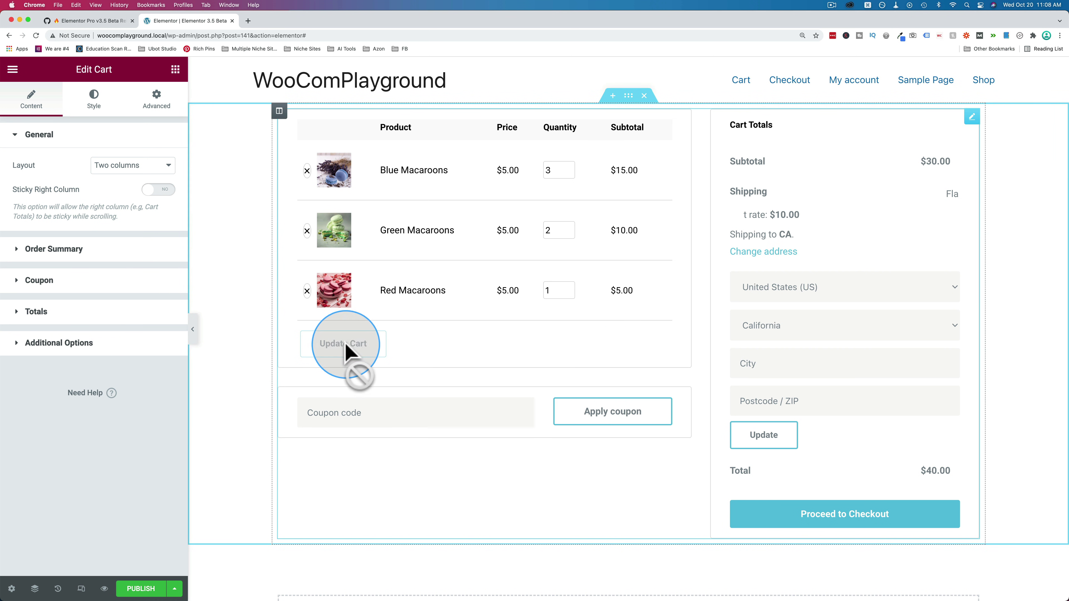
- Review the Cart widget's Coupon button text and Cart Totals content settings
{"action": "left_click", "coordinate": [82, 271]}
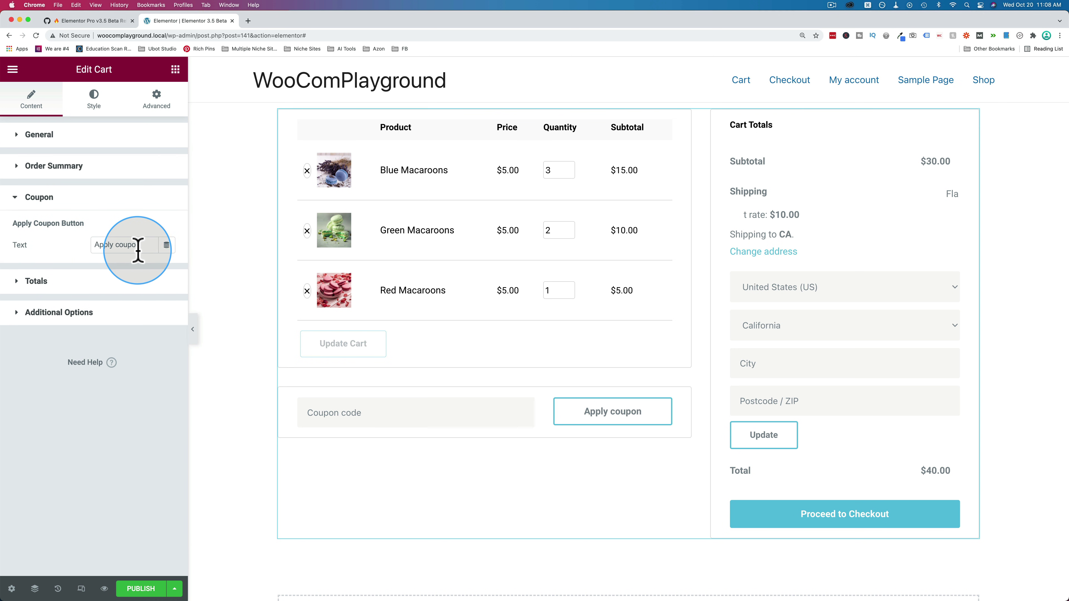
{"action": "left_click_drag", "start_coordinate": [138, 248], "coordinate": [86, 244]}
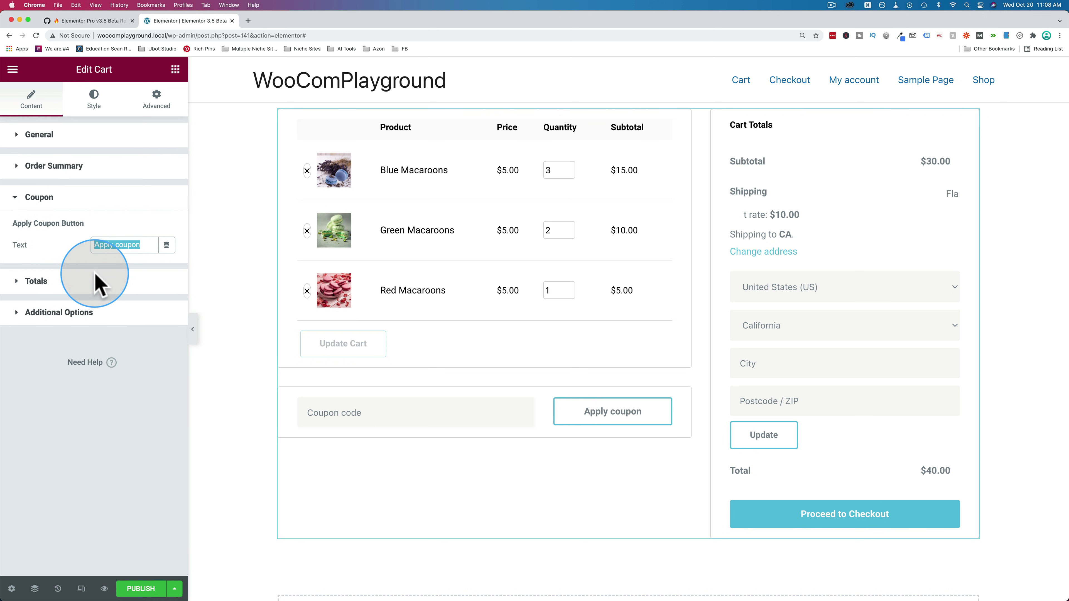
{"action": "left_click", "coordinate": [91, 281]}
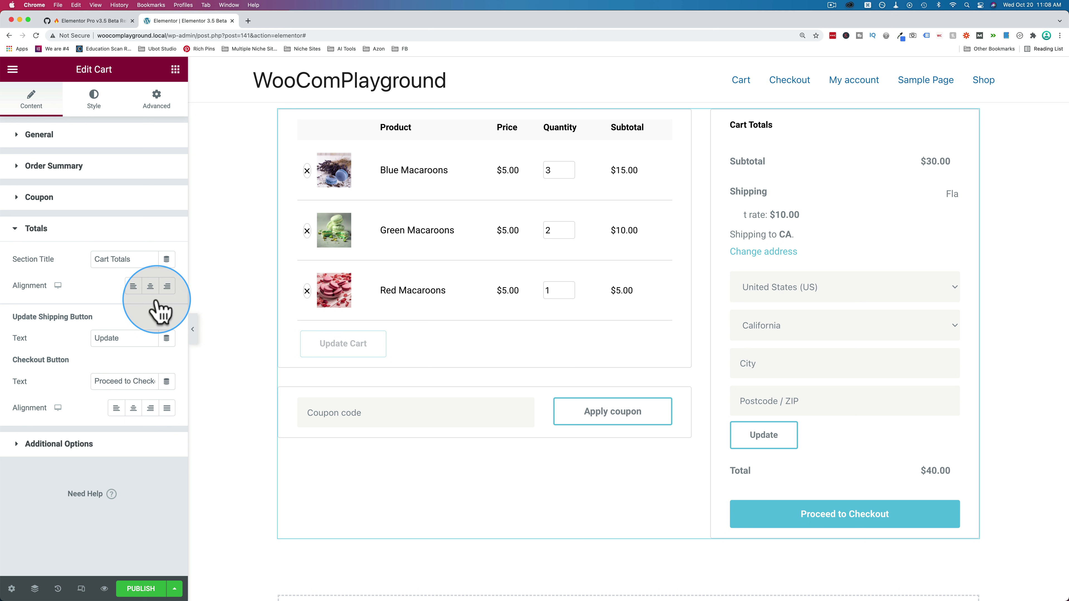
{"action": "left_click", "coordinate": [97, 102]}
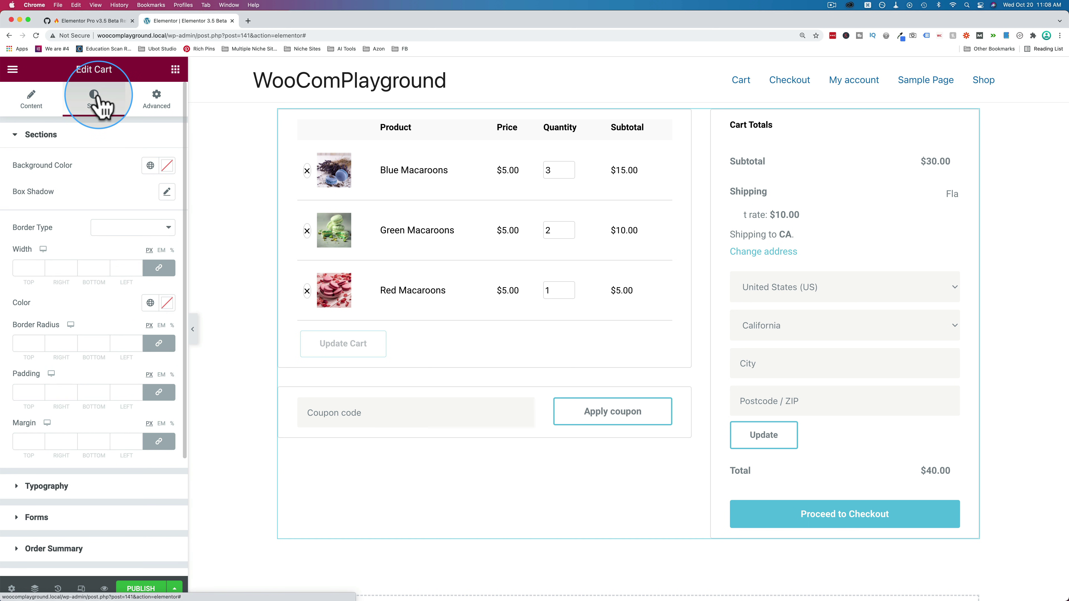
{"action": "left_click", "coordinate": [76, 141]}
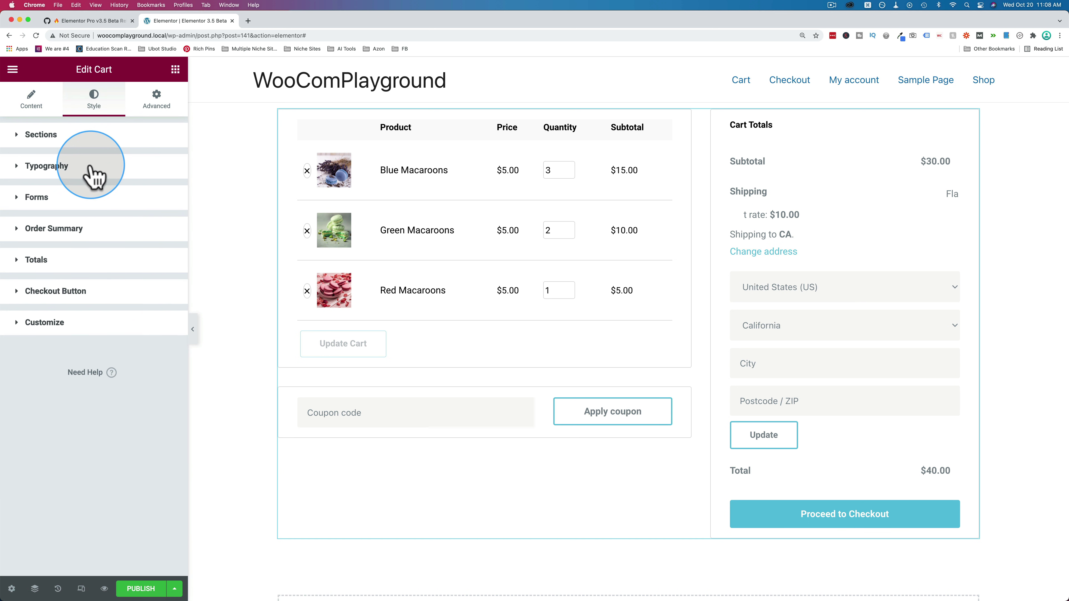
{"action": "left_click", "coordinate": [64, 325]}
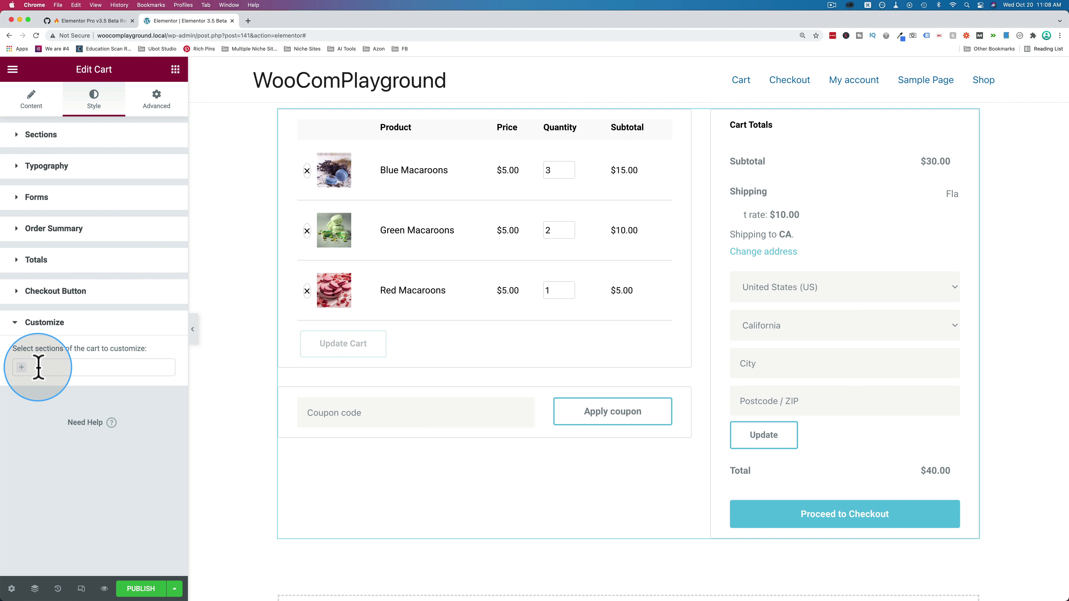
{"action": "left_click", "coordinate": [26, 370]}
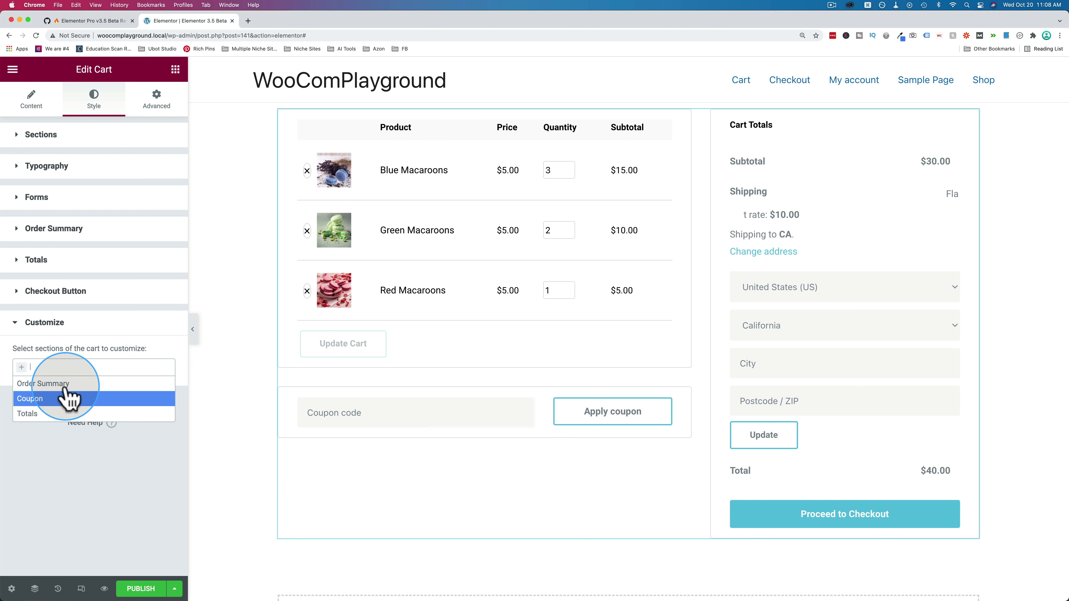
{"action": "left_click", "coordinate": [53, 136]}
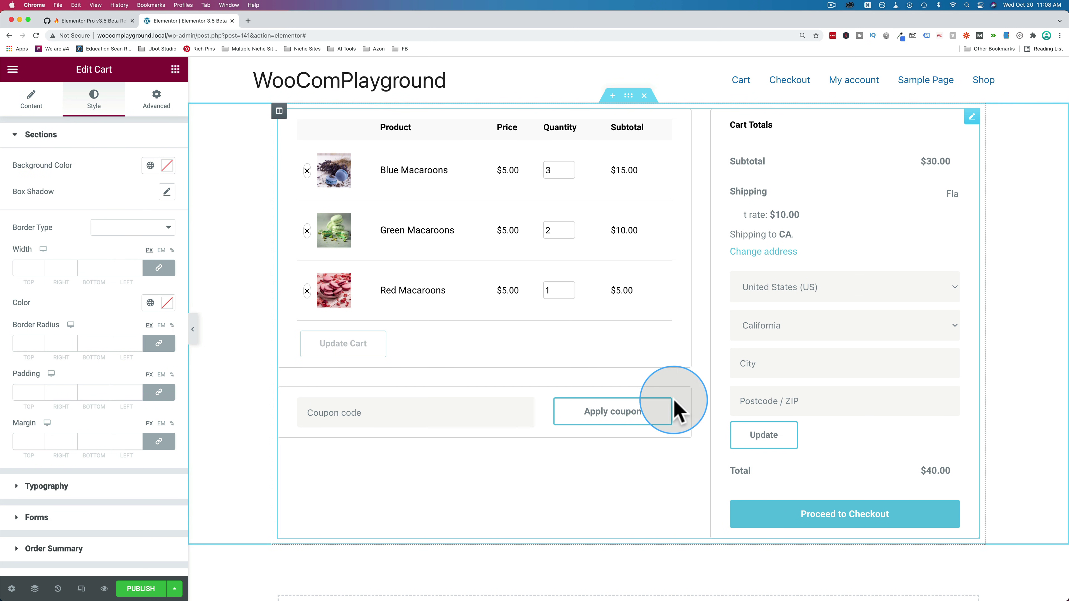
{"action": "left_click", "coordinate": [82, 139]}
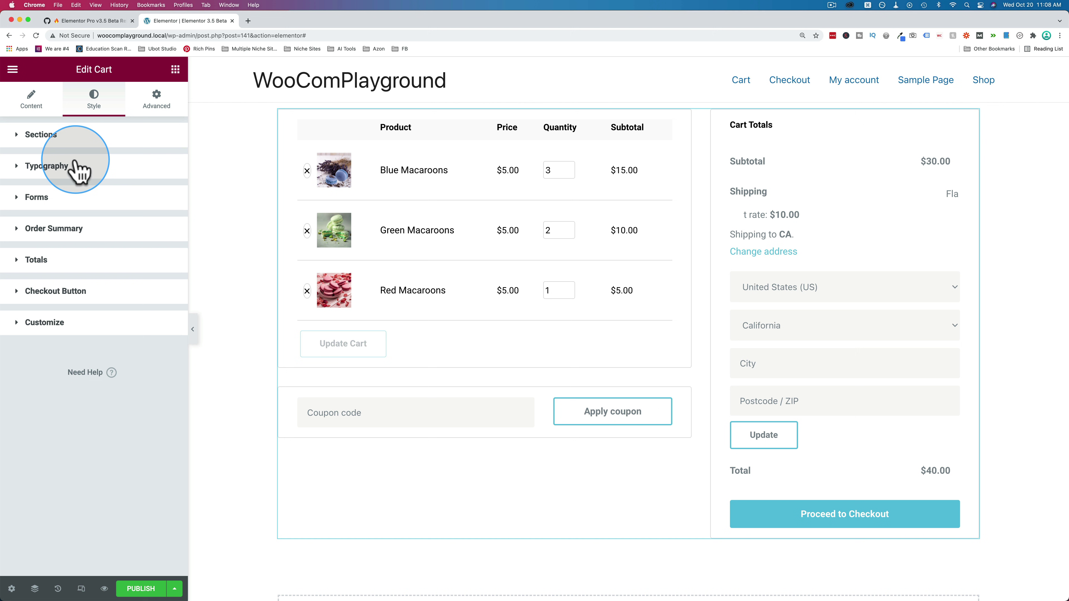
{"action": "left_click", "coordinate": [78, 168]}
{"action": "left_click", "coordinate": [72, 167]}
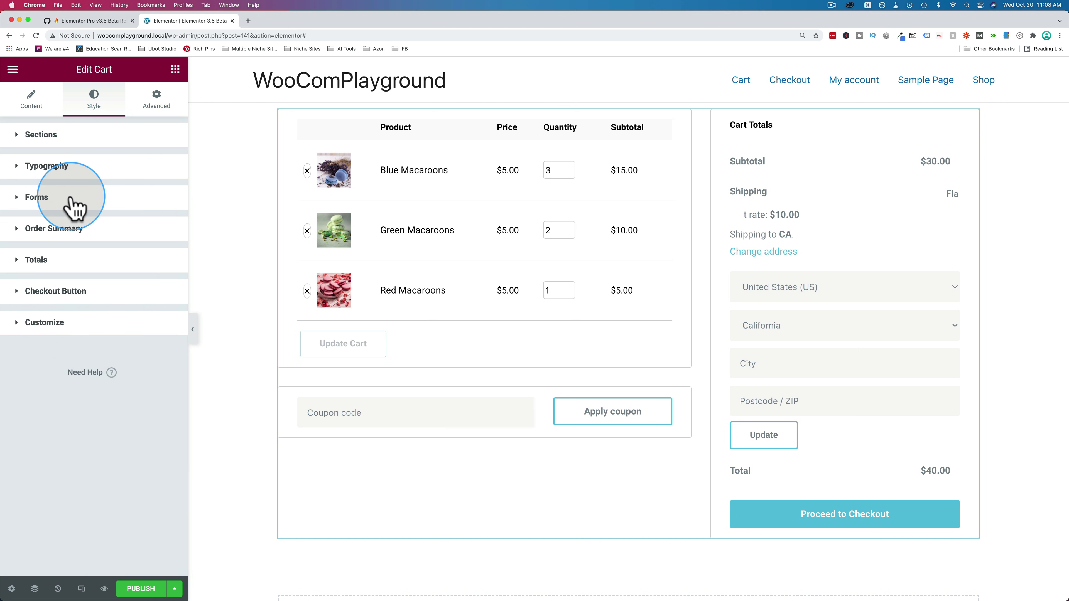
{"action": "left_click", "coordinate": [91, 200]}
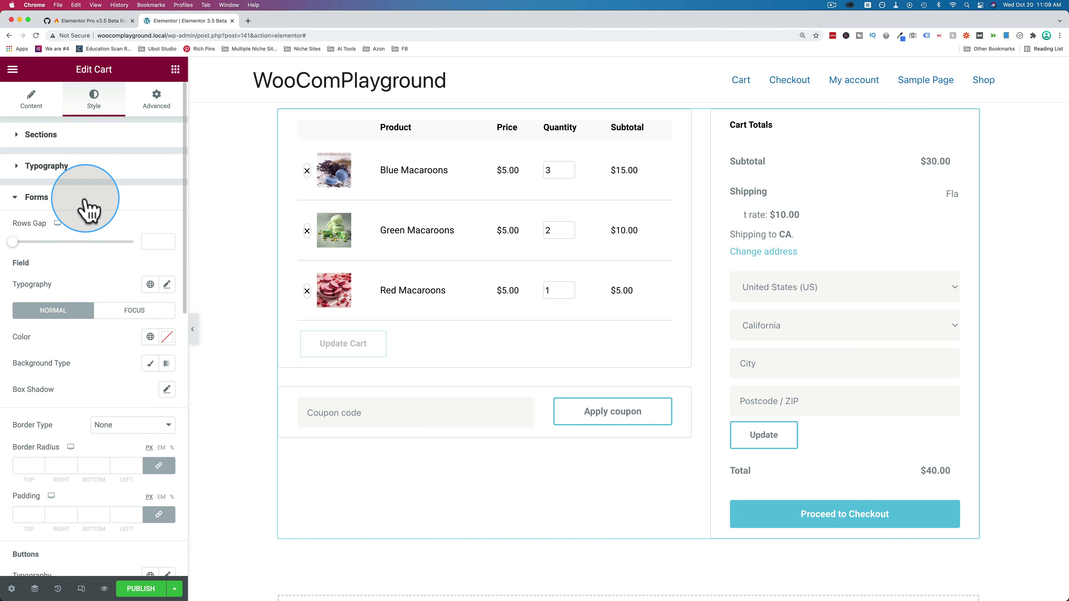
{"action": "left_click", "coordinate": [89, 200]}
{"action": "left_click", "coordinate": [96, 235]}
{"action": "left_click", "coordinate": [95, 237]}
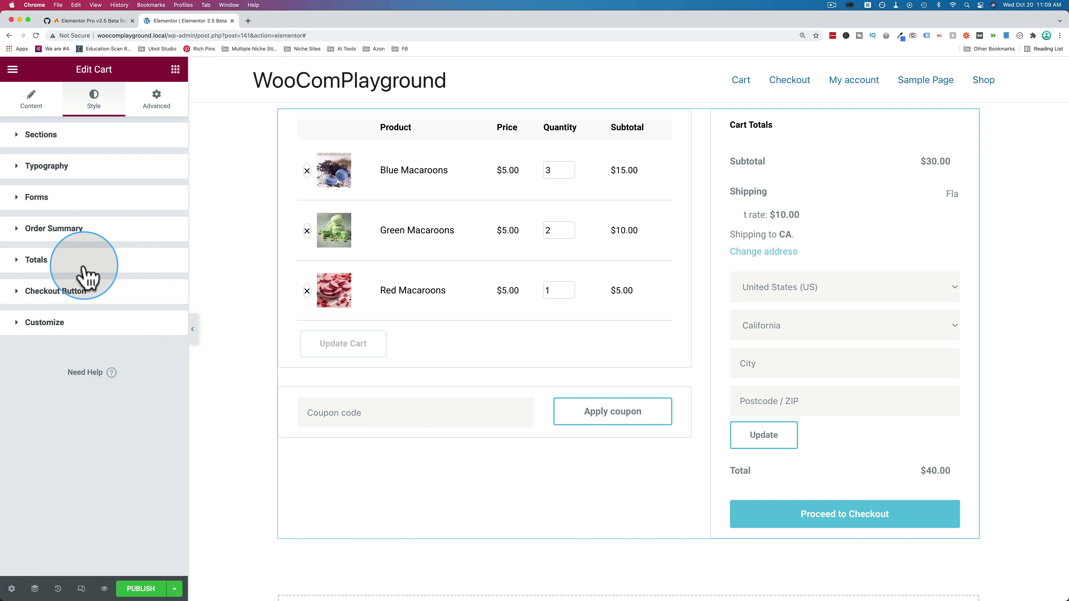
{"action": "left_click", "coordinate": [84, 261]}
{"action": "left_click", "coordinate": [84, 262]}
{"action": "left_click", "coordinate": [84, 295]}
{"action": "scroll", "coordinate": [96, 296], "scroll_direction": "down", "scroll_amount": 5}
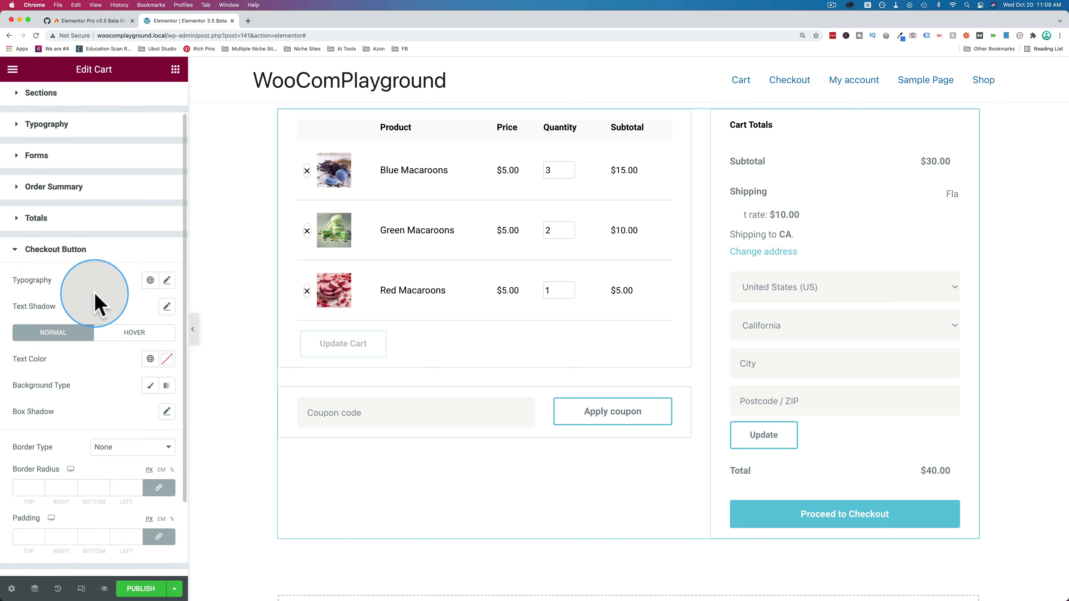
- Replace the Cart widget with a My Account widget, then return to the GitHub beta issue
{"action": "left_click", "coordinate": [96, 158]}
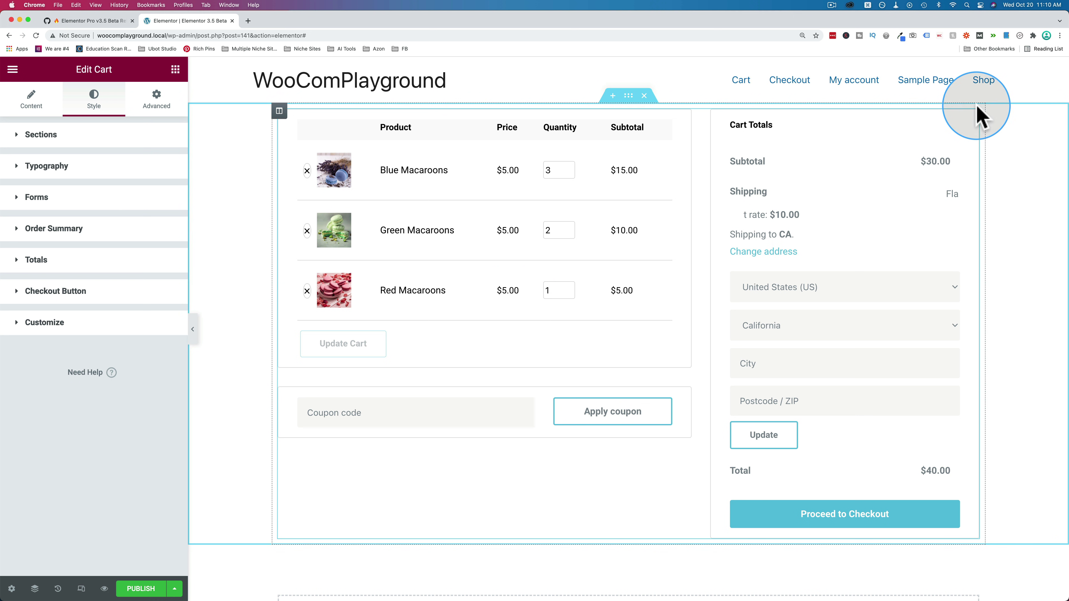
{"action": "right_click", "coordinate": [976, 122]}
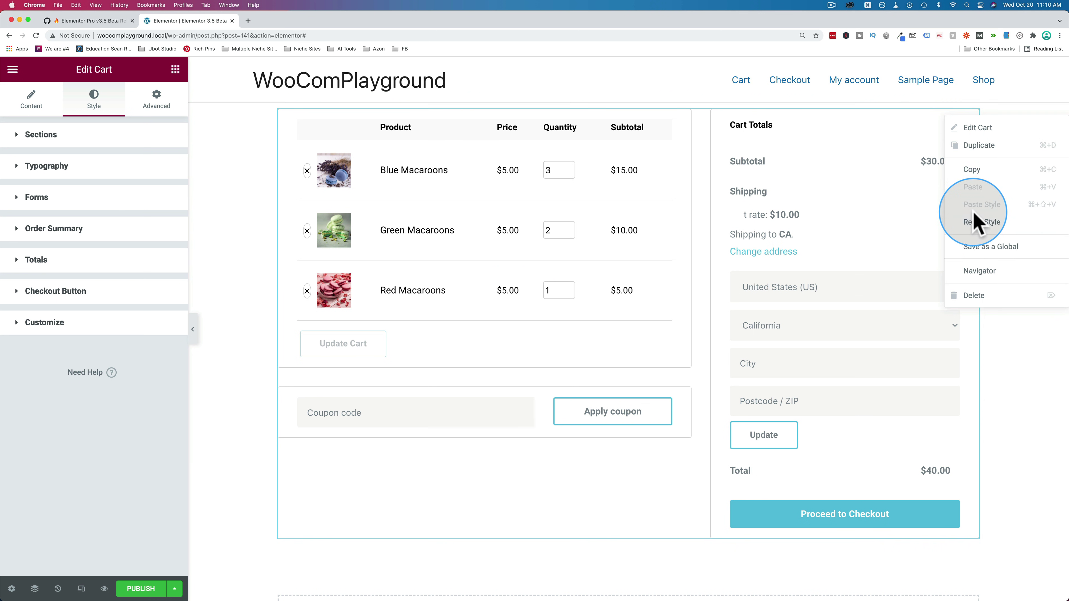
{"action": "left_click", "coordinate": [976, 296]}
{"action": "left_click", "coordinate": [127, 119]}
{"action": "type", "text": "my ac"}
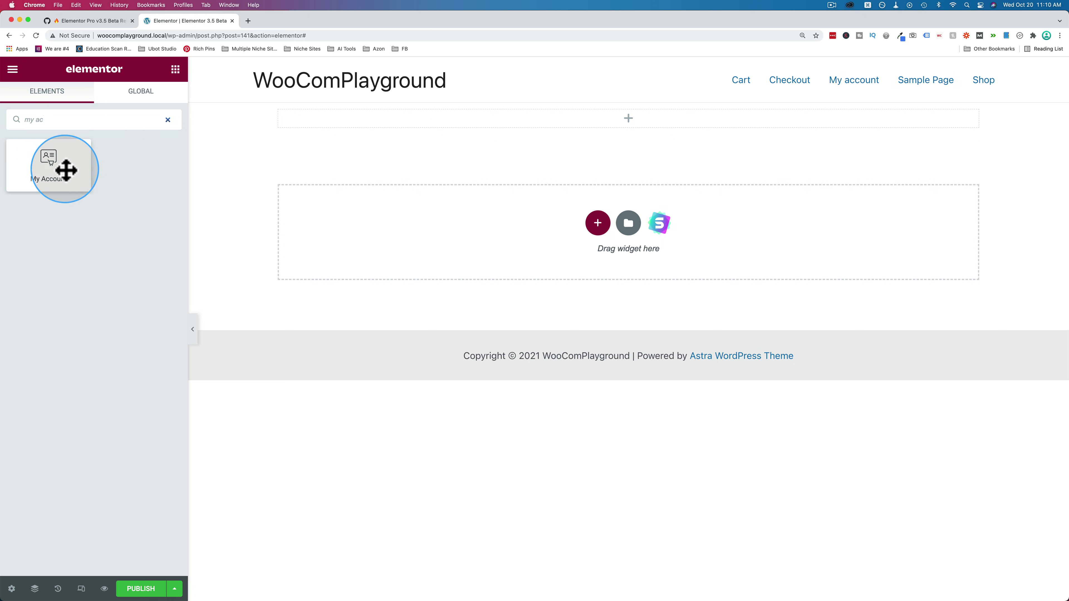
{"action": "left_click_drag", "start_coordinate": [66, 170], "coordinate": [556, 131]}
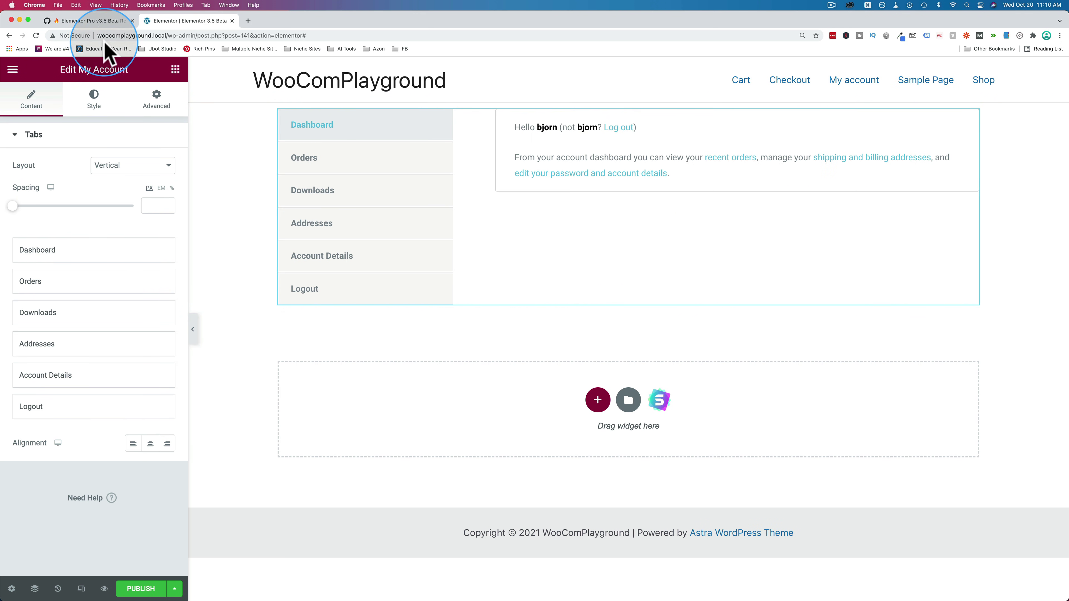
{"action": "left_click", "coordinate": [94, 21]}
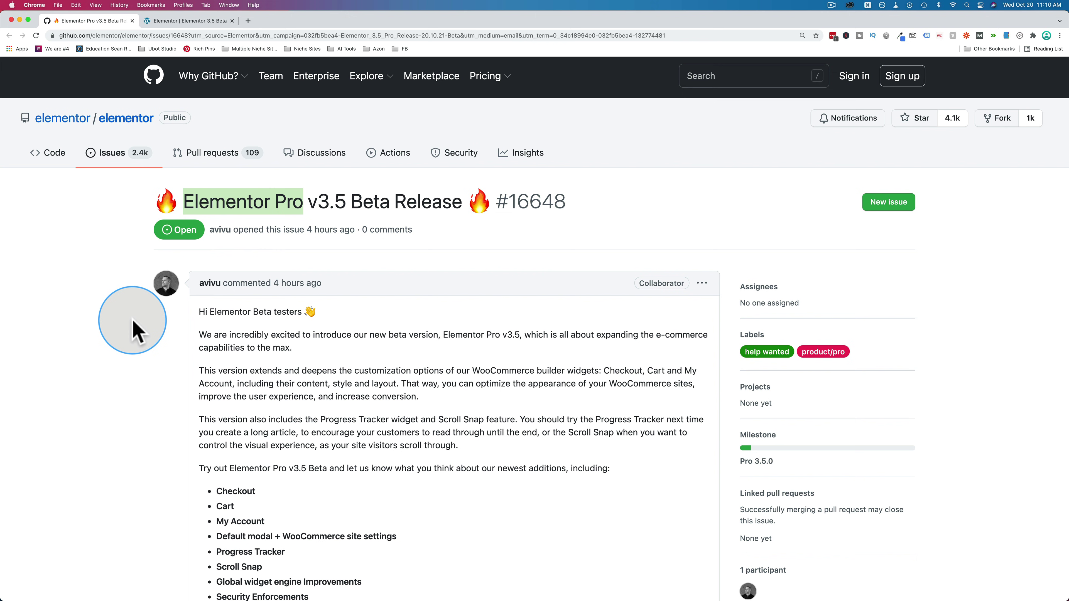
- Scroll to the Elementor Pro v3.5 Beta feature list, then go back to the editor
{"action": "scroll", "coordinate": [246, 493], "scroll_direction": "down", "scroll_amount": 1}
{"action": "scroll", "coordinate": [246, 493], "scroll_direction": "down", "scroll_amount": 5}
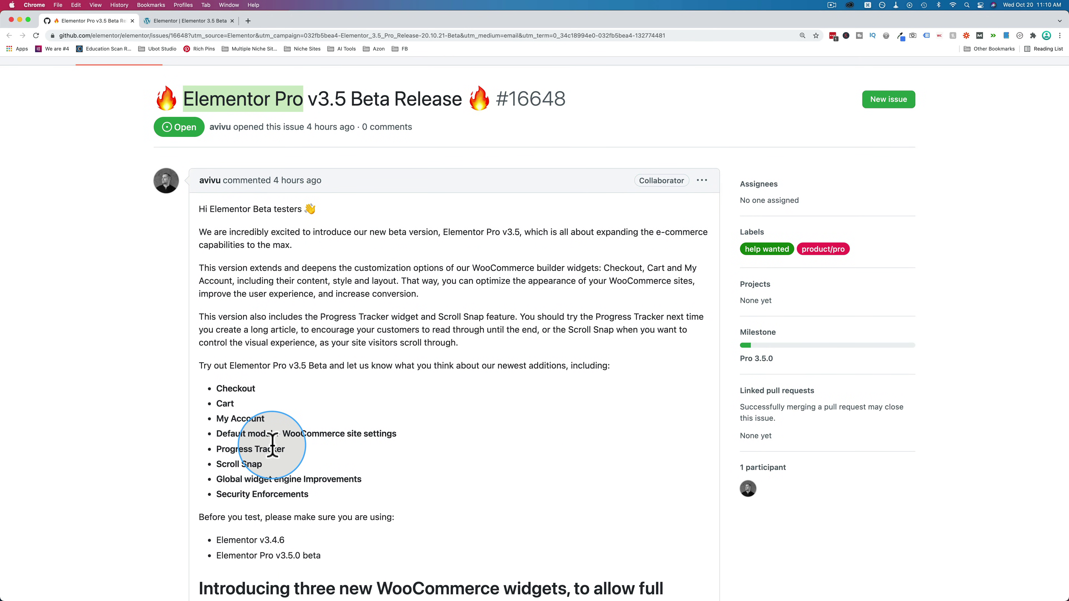
{"action": "left_click", "coordinate": [199, 22]}
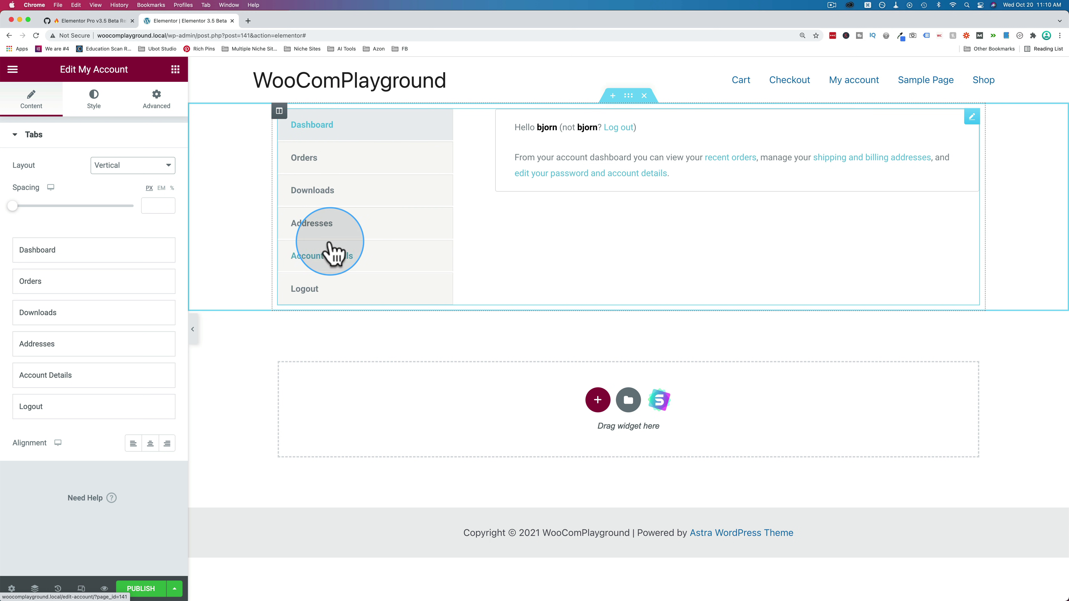
- Try a Horizontal layout, revert the My Account tabs to Vertical, and set Spacing to 0
{"action": "left_click", "coordinate": [147, 166]}
{"action": "left_click", "coordinate": [129, 187]}
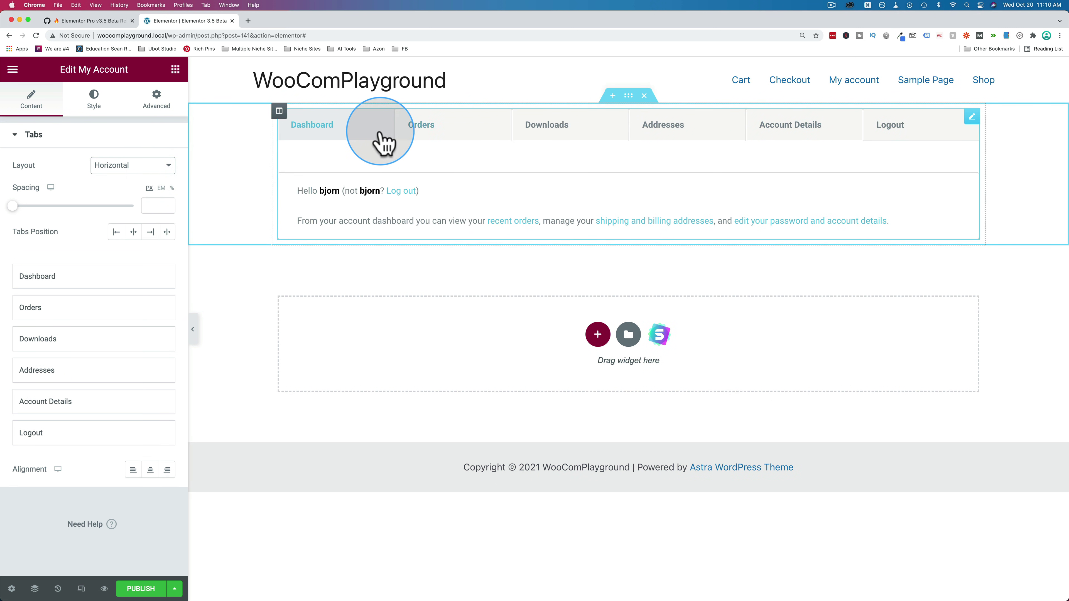
{"action": "left_click", "coordinate": [105, 173]}
{"action": "left_click", "coordinate": [105, 165]}
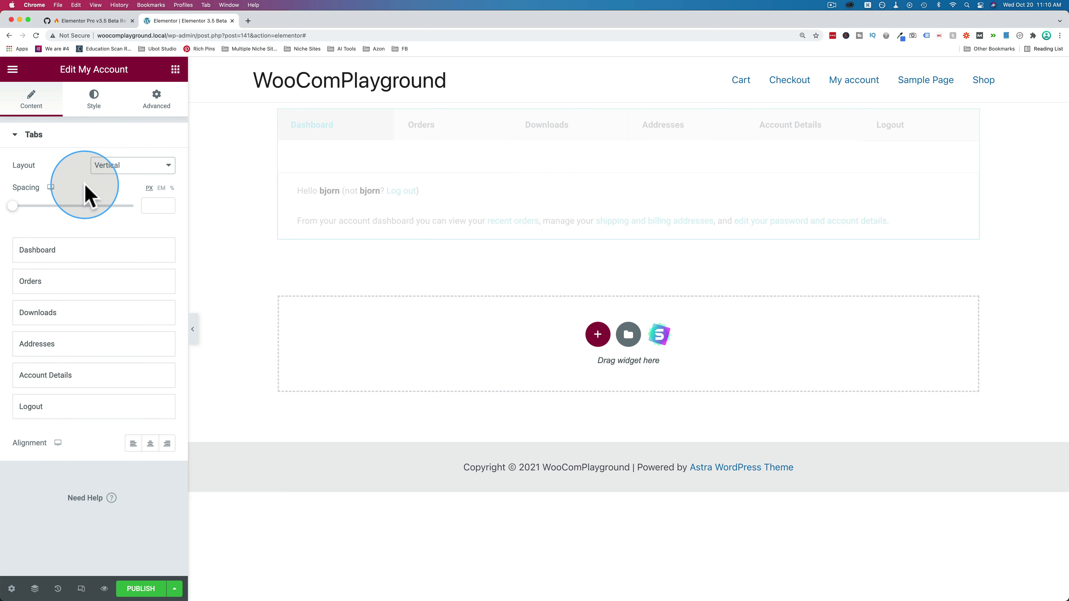
{"action": "left_click", "coordinate": [164, 207]}
{"action": "type", "text": "0"}
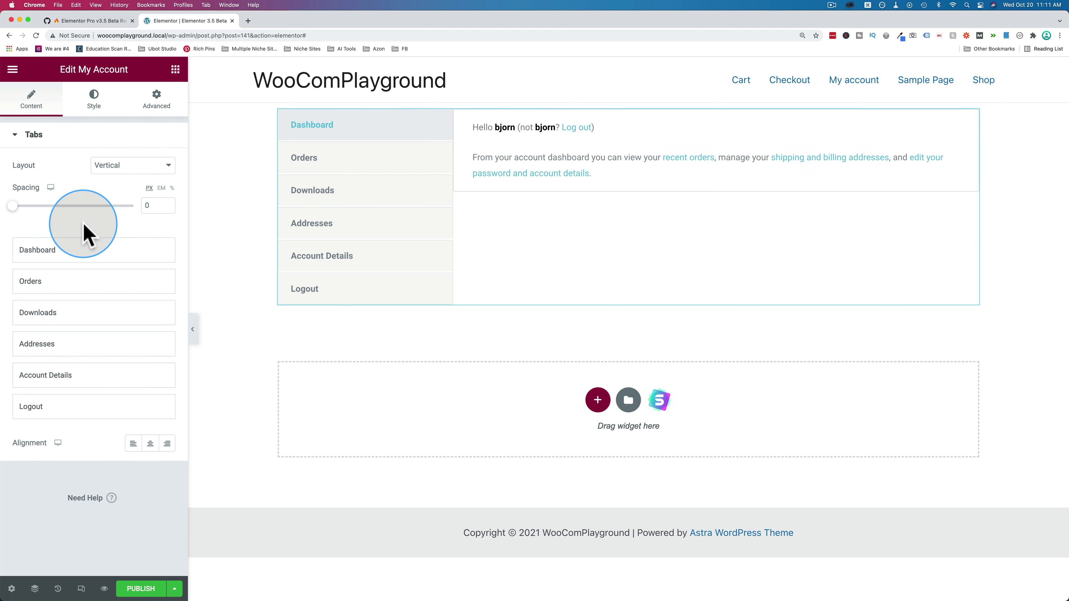
- Rename the Orders tab to 'Purchases'
{"action": "left_click", "coordinate": [74, 253]}
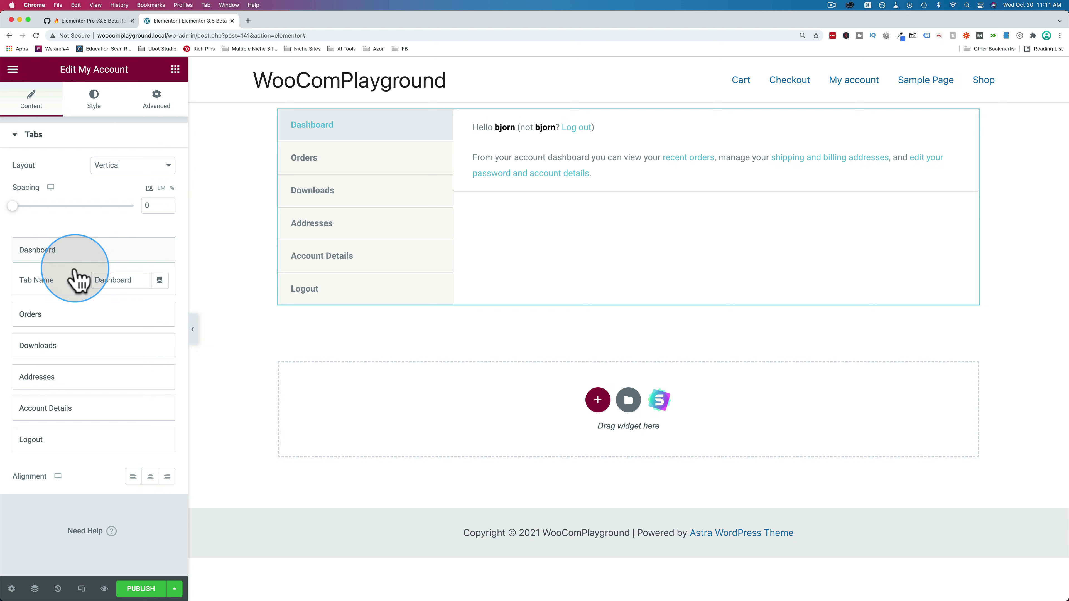
{"action": "left_click", "coordinate": [80, 315]}
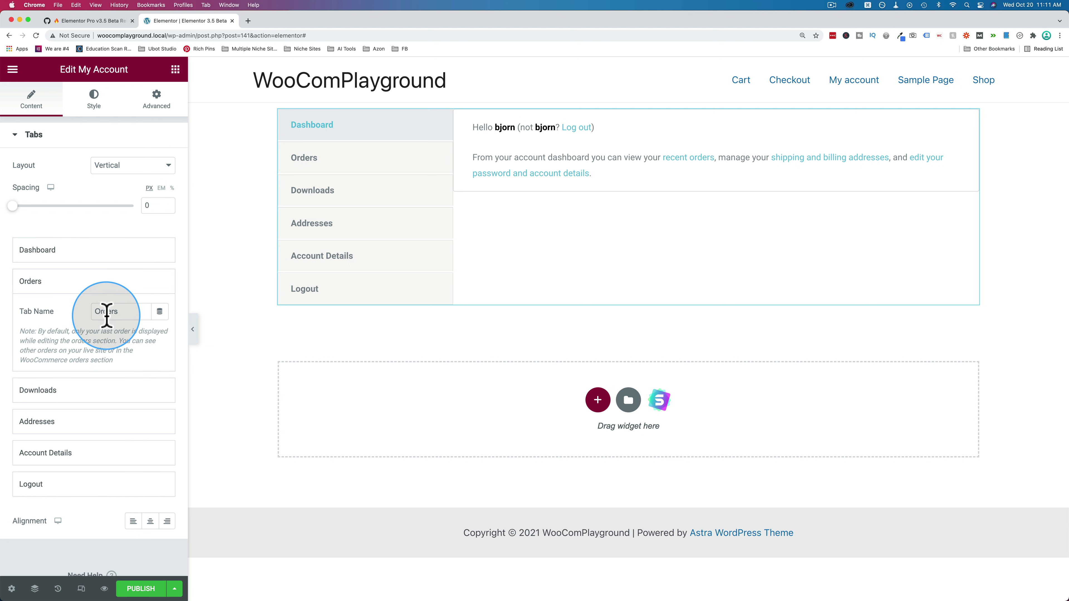
{"action": "type", "text": "Purch"}
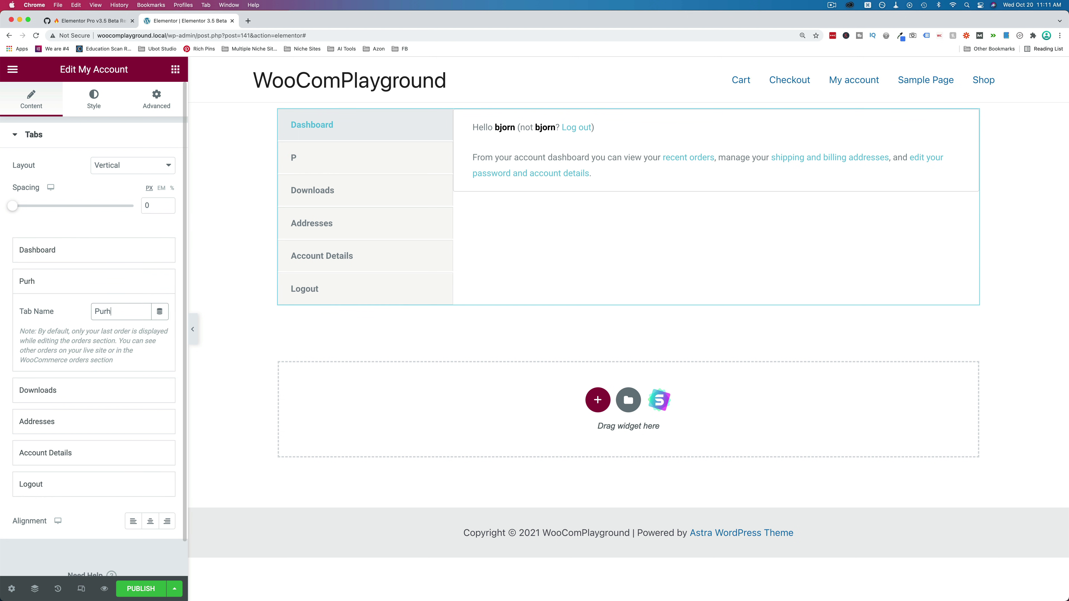
{"action": "key", "text": "BackSpace"}
{"action": "type", "text": "chases"}
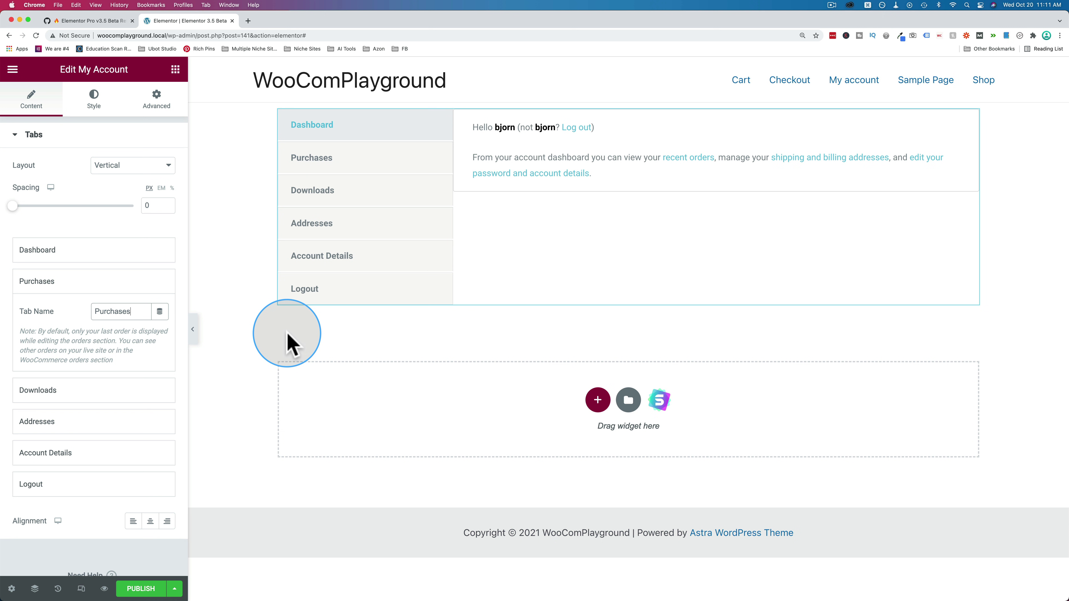
{"action": "left_click", "coordinate": [101, 112]}
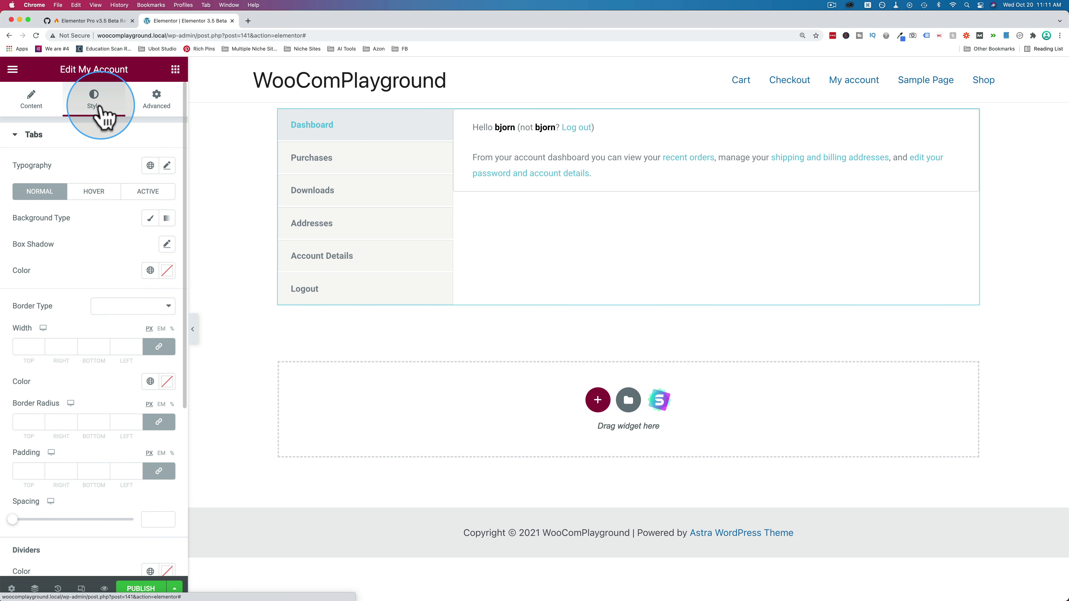
- Review the My Account widget's Tabs, Sections and Typography style options
{"action": "left_click", "coordinate": [81, 146]}
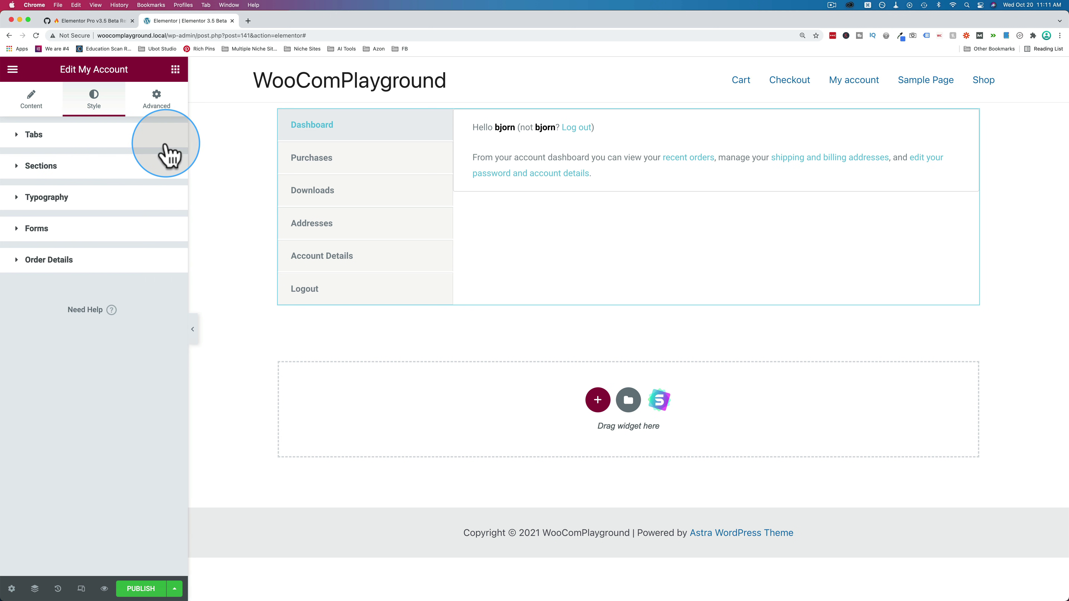
{"action": "left_click", "coordinate": [66, 142]}
{"action": "scroll", "coordinate": [59, 168], "scroll_direction": "down", "scroll_amount": 5}
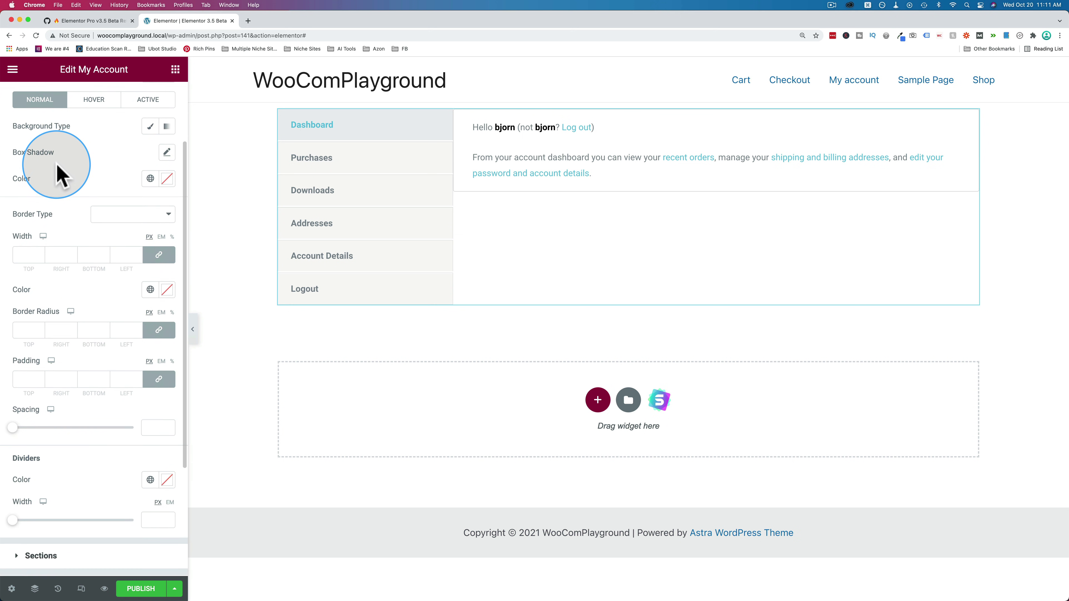
{"action": "scroll", "coordinate": [83, 173], "scroll_direction": "down", "scroll_amount": 4}
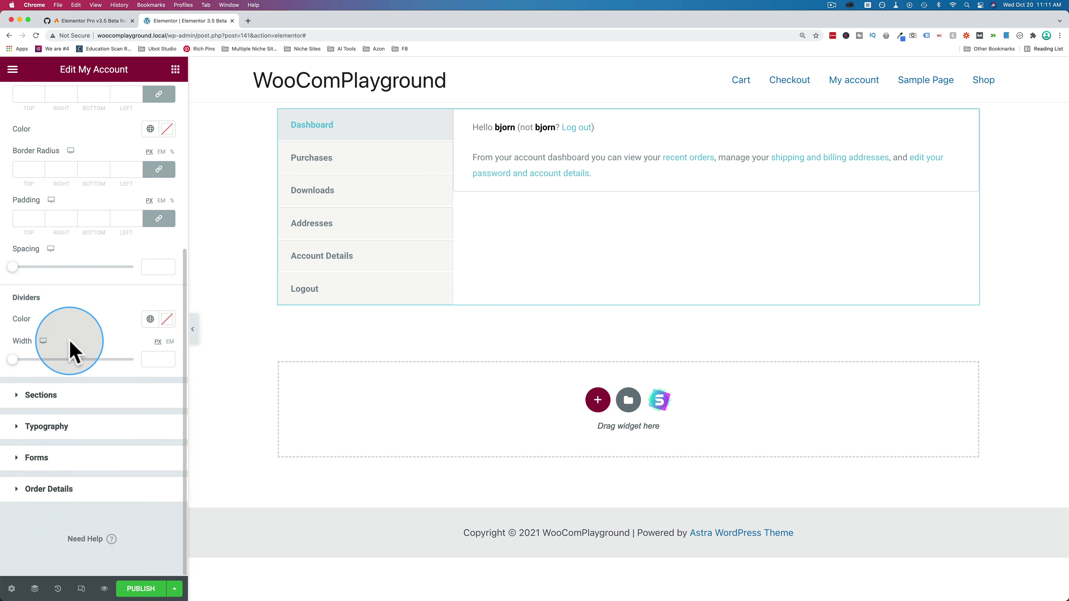
{"action": "left_click", "coordinate": [53, 400]}
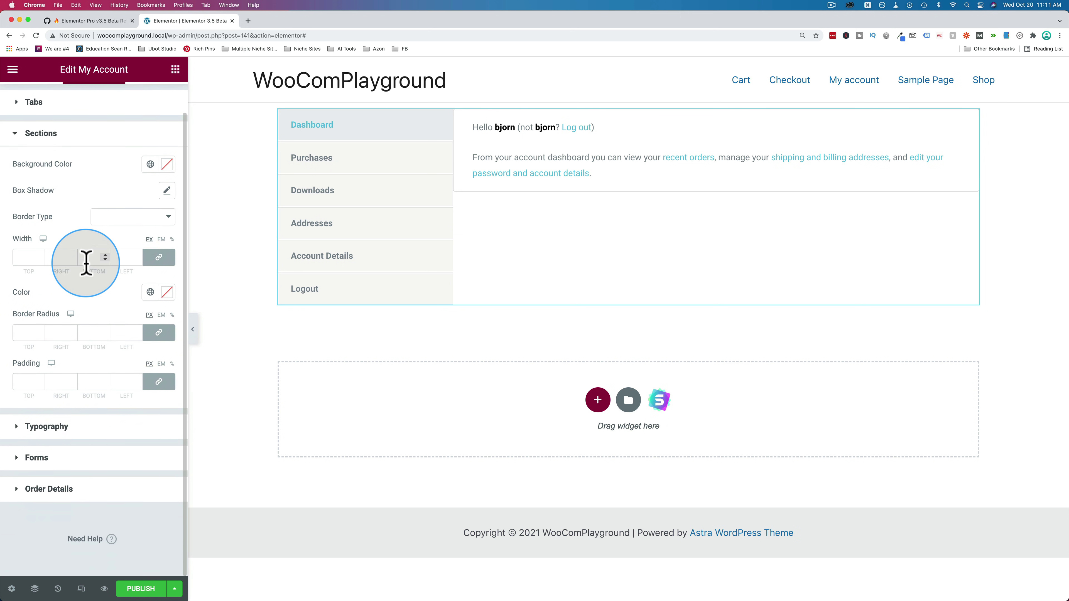
{"action": "left_click", "coordinate": [79, 429]}
- Review the Forms and Order Details style options, then collapse Order Details
{"action": "scroll", "coordinate": [71, 437], "scroll_direction": "down", "scroll_amount": 5}
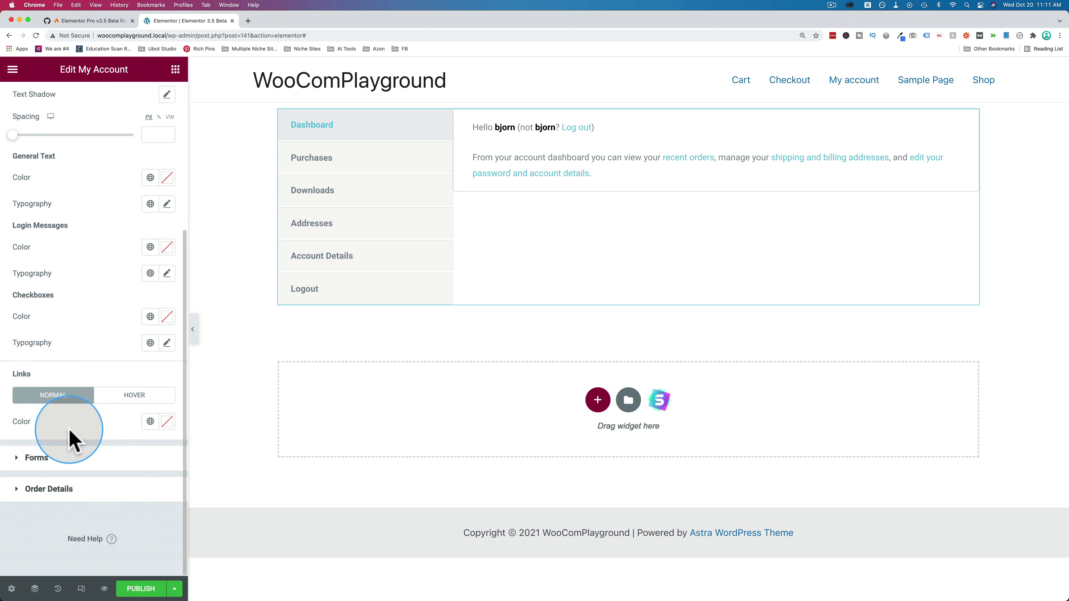
{"action": "left_click", "coordinate": [63, 471]}
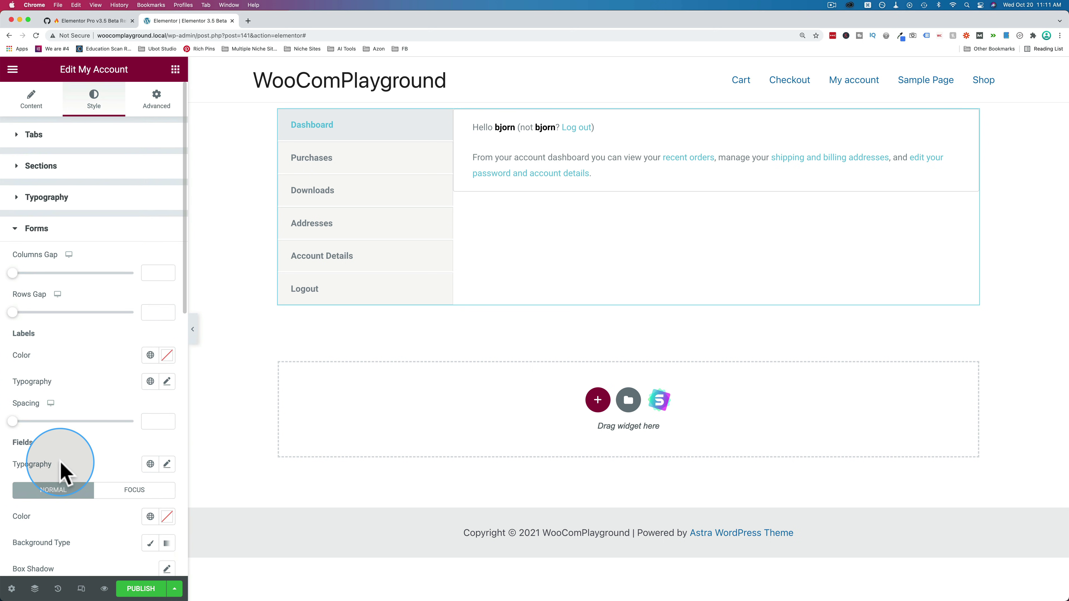
{"action": "scroll", "coordinate": [61, 472], "scroll_direction": "down", "scroll_amount": 15}
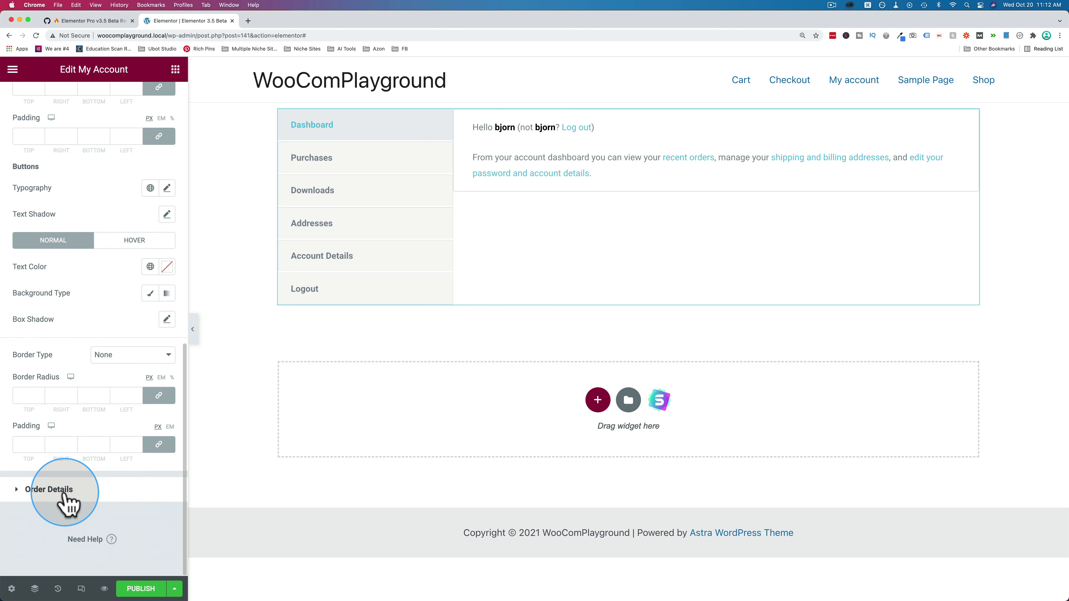
{"action": "left_click", "coordinate": [67, 493]}
{"action": "scroll", "coordinate": [119, 437], "scroll_direction": "down", "scroll_amount": 10}
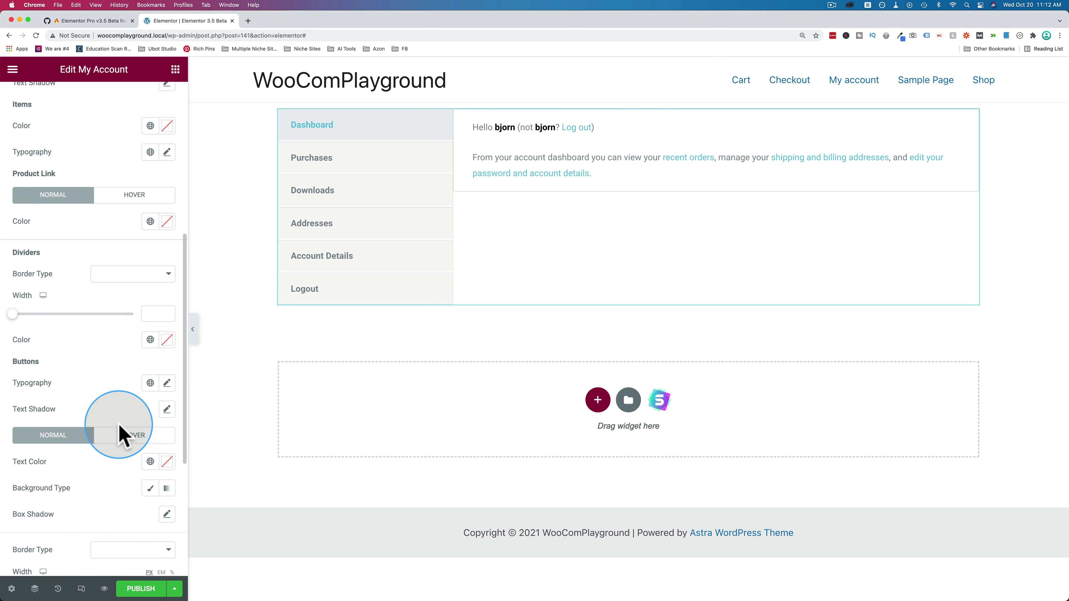
{"action": "scroll", "coordinate": [119, 425], "scroll_direction": "up", "scroll_amount": 10}
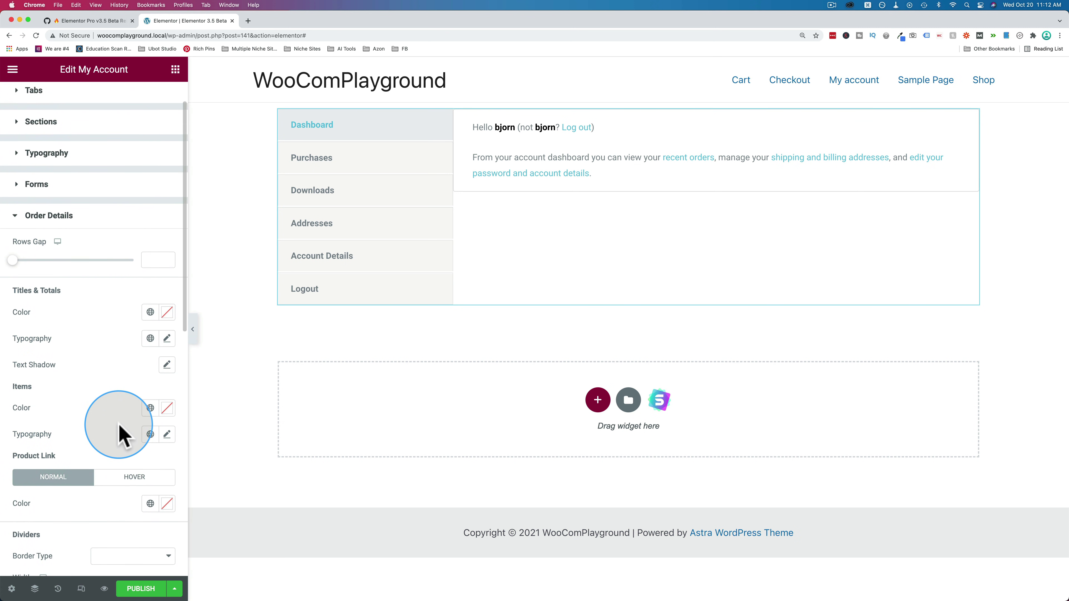
{"action": "left_click", "coordinate": [95, 236]}
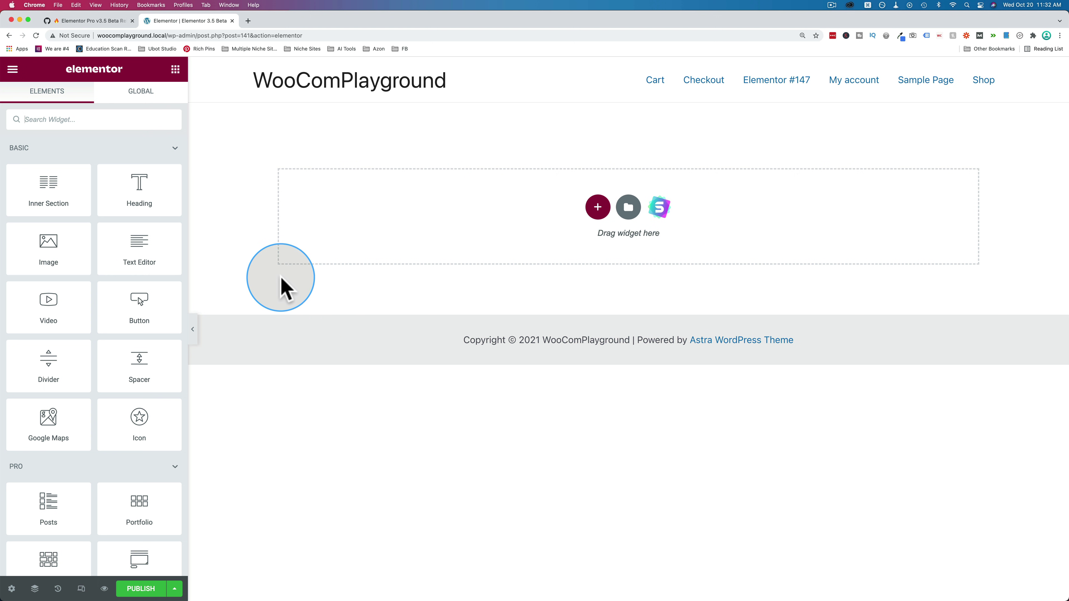
- In Site Settings > WooCommerce Pages, set the Checkout page to Elementor 3.5 Beta
{"action": "left_click", "coordinate": [12, 69]}
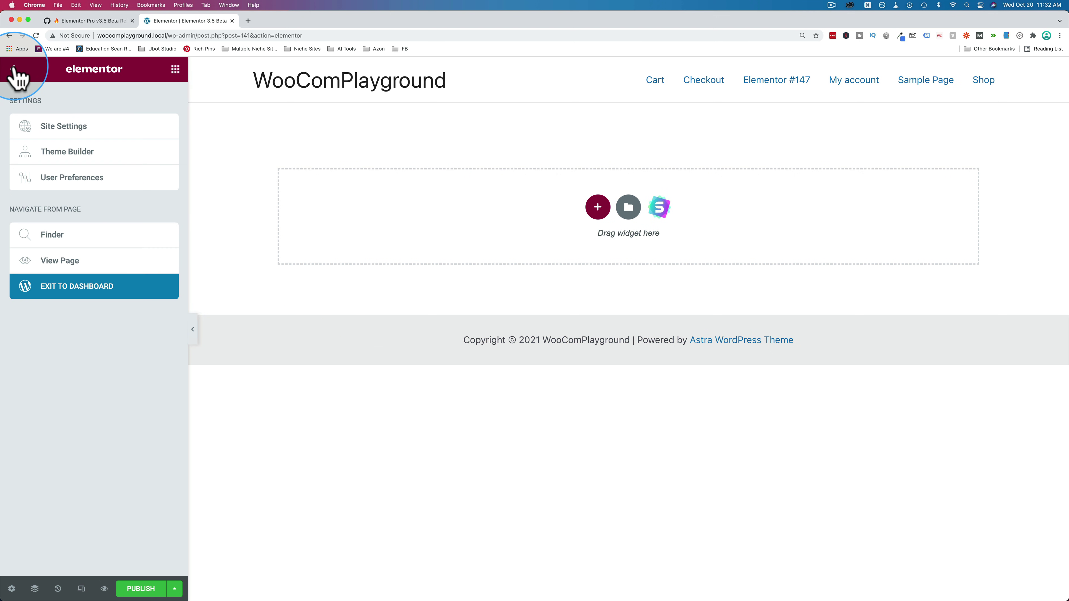
{"action": "left_click", "coordinate": [65, 127]}
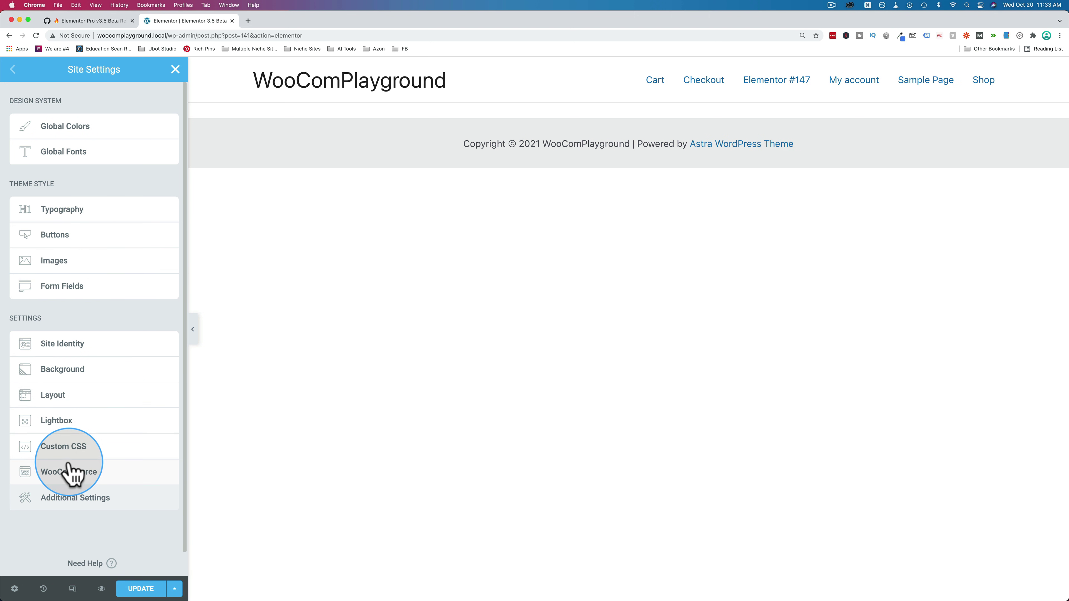
{"action": "left_click", "coordinate": [87, 475]}
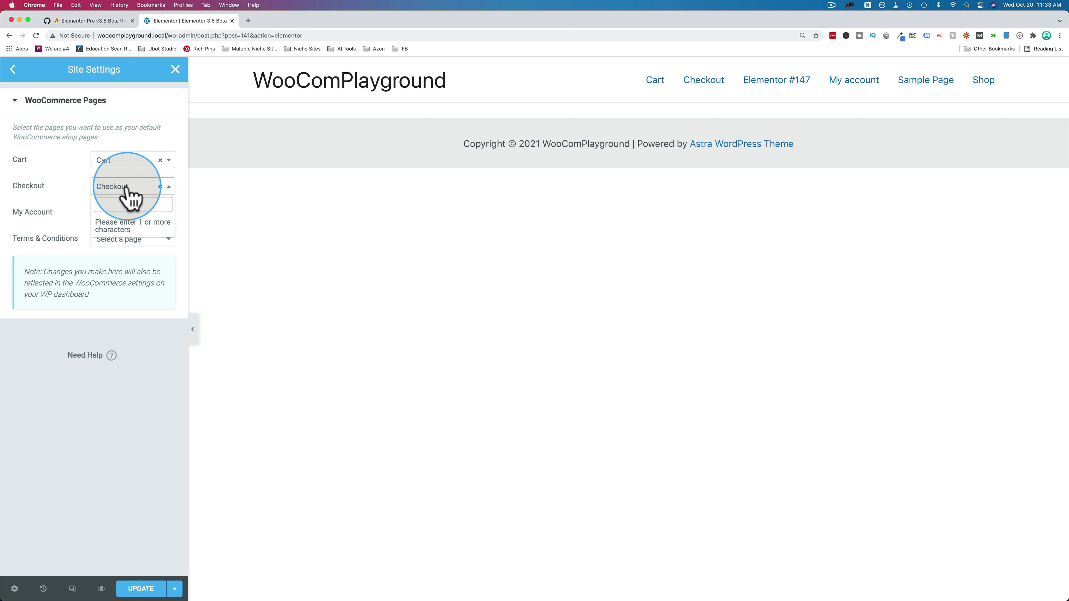
{"action": "type", "text": "elem"}
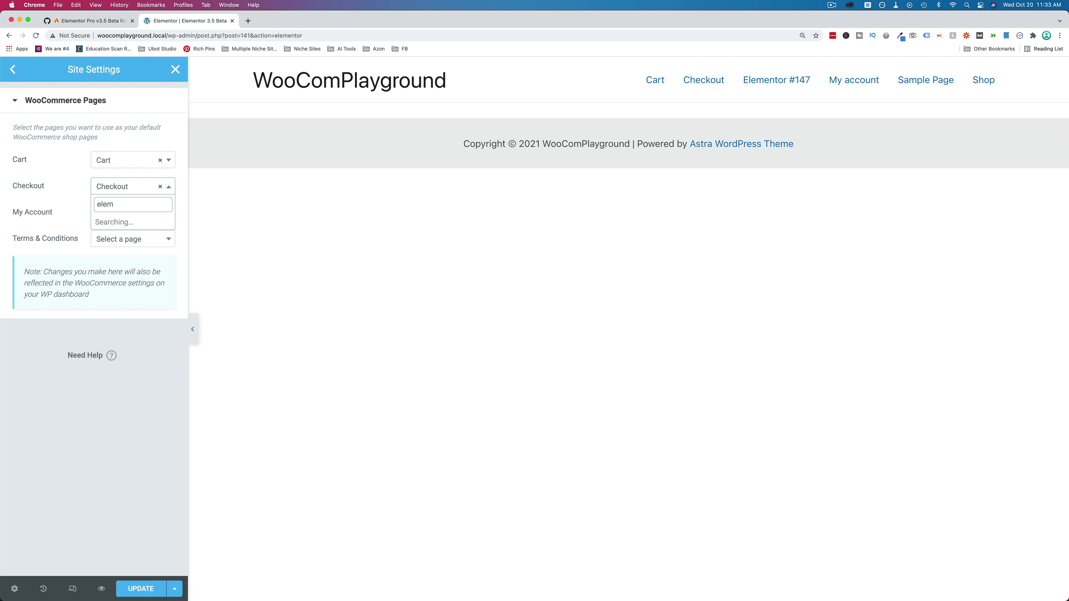
{"action": "left_click", "coordinate": [127, 221]}
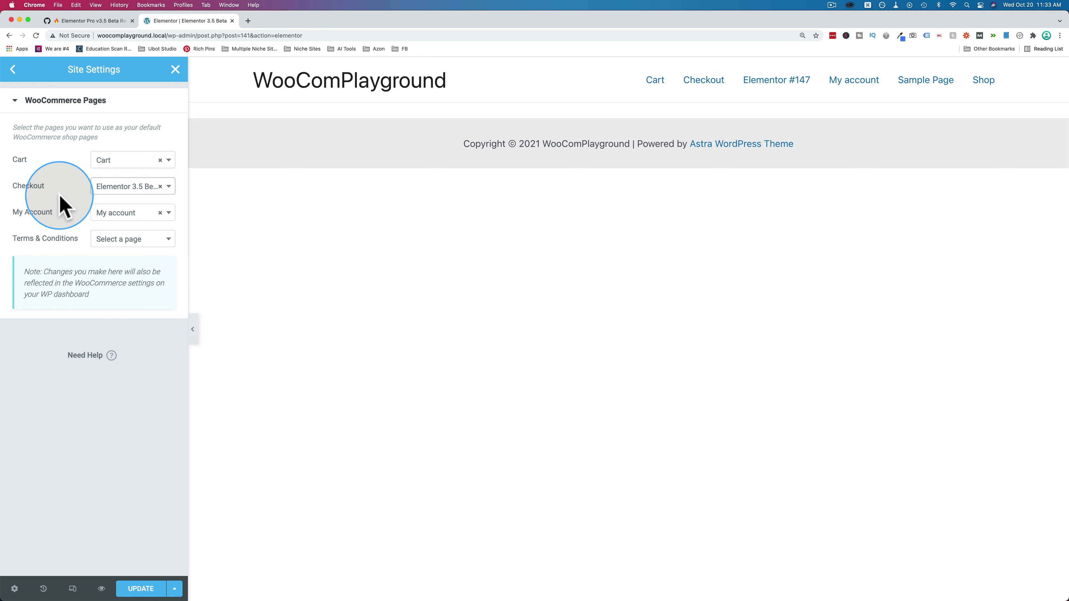
- Close Site Settings discarding the change, then choose Exit to Dashboard
{"action": "left_click", "coordinate": [175, 69]}
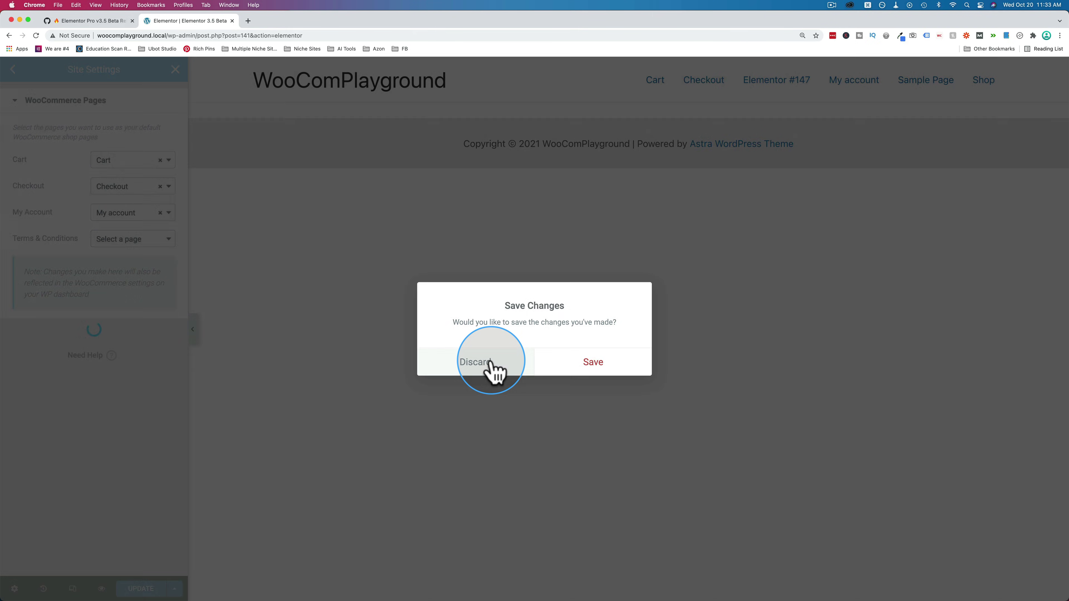
{"action": "left_click", "coordinate": [491, 363]}
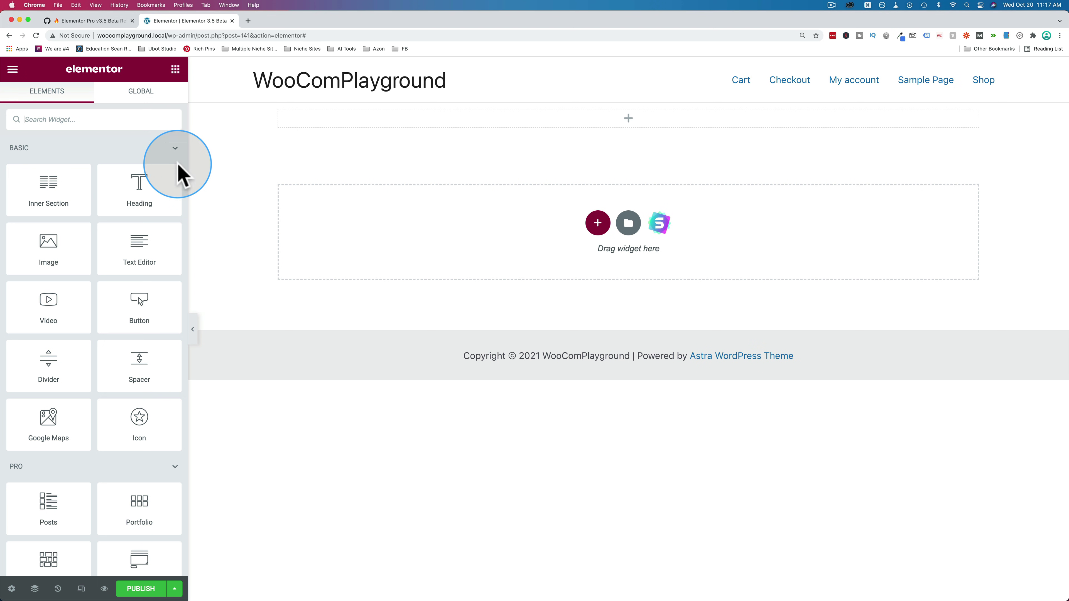
{"action": "left_click", "coordinate": [12, 70]}
{"action": "left_click", "coordinate": [64, 280]}
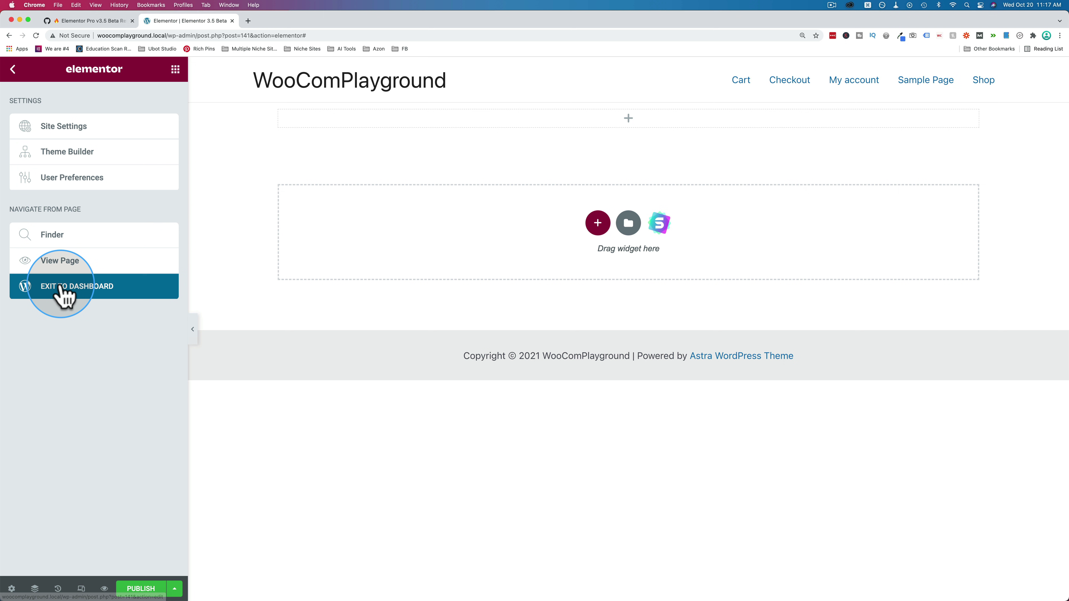
- Leave the editor and open the Blog Post template from Theme Builder in Elementor
{"action": "left_click", "coordinate": [553, 211]}
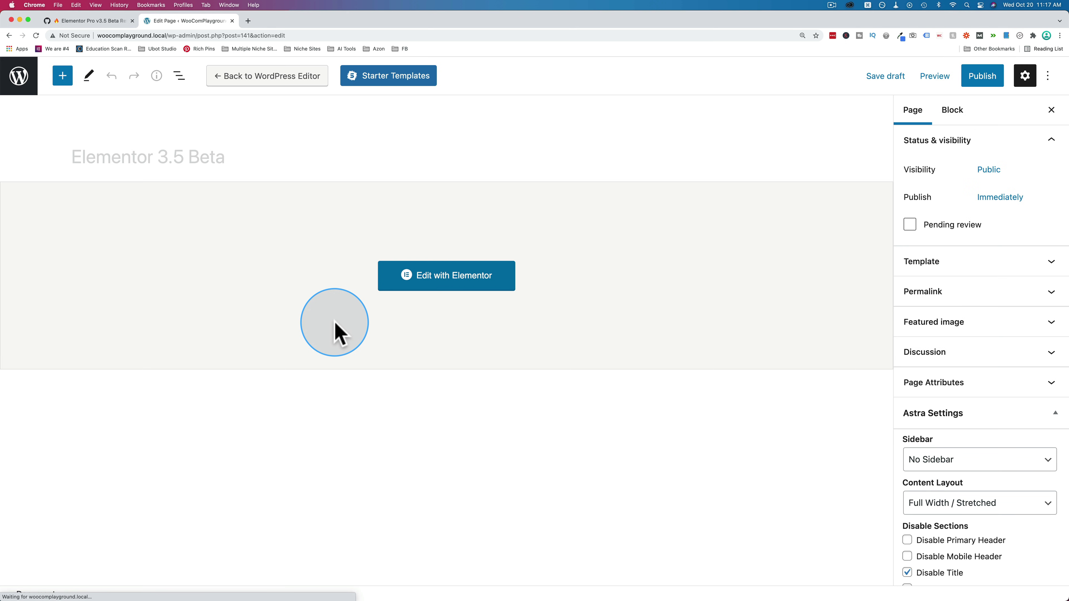
{"action": "left_click", "coordinate": [19, 76]}
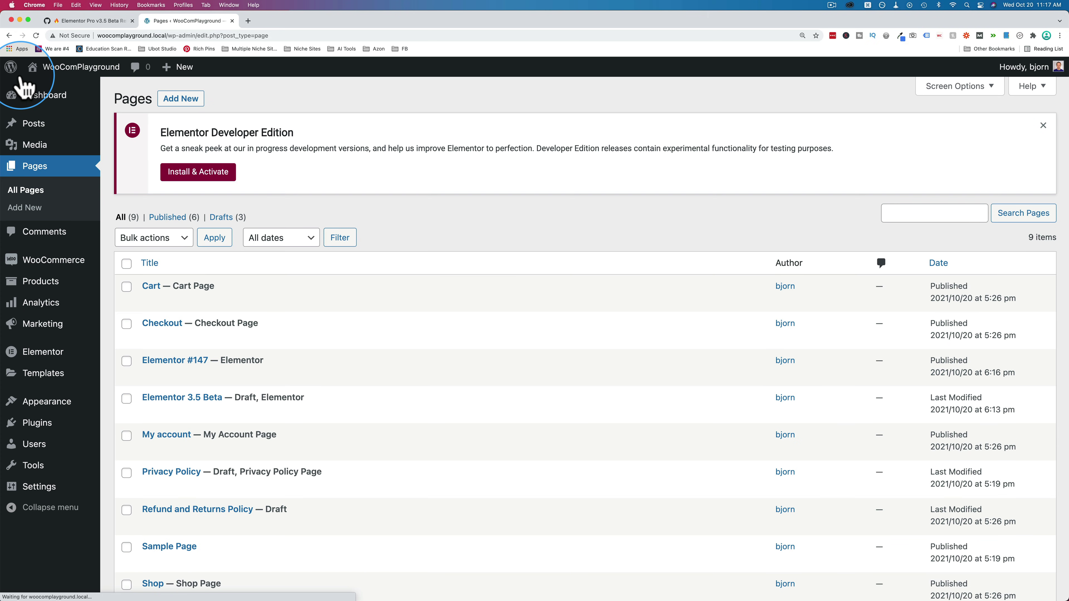
{"action": "mouse_move", "coordinate": [42, 362]}
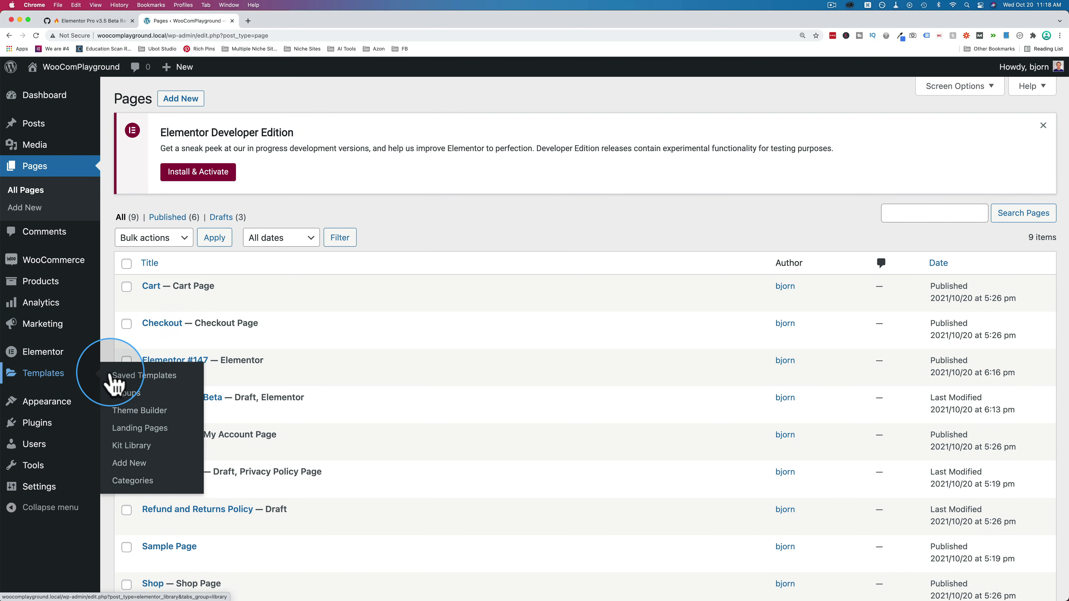
{"action": "left_click", "coordinate": [139, 410]}
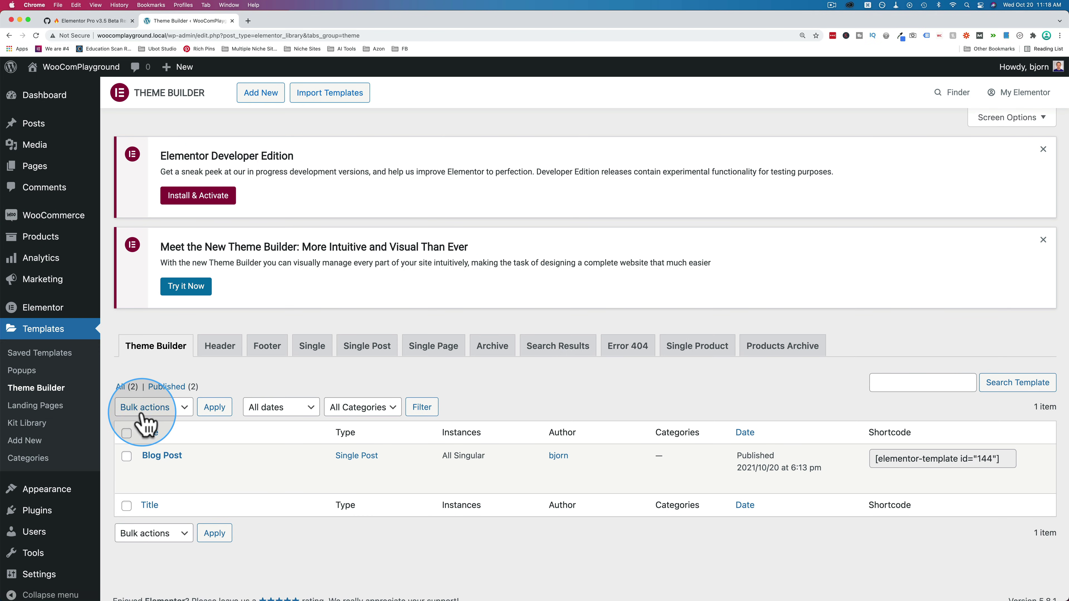
{"action": "mouse_move", "coordinate": [183, 467]}
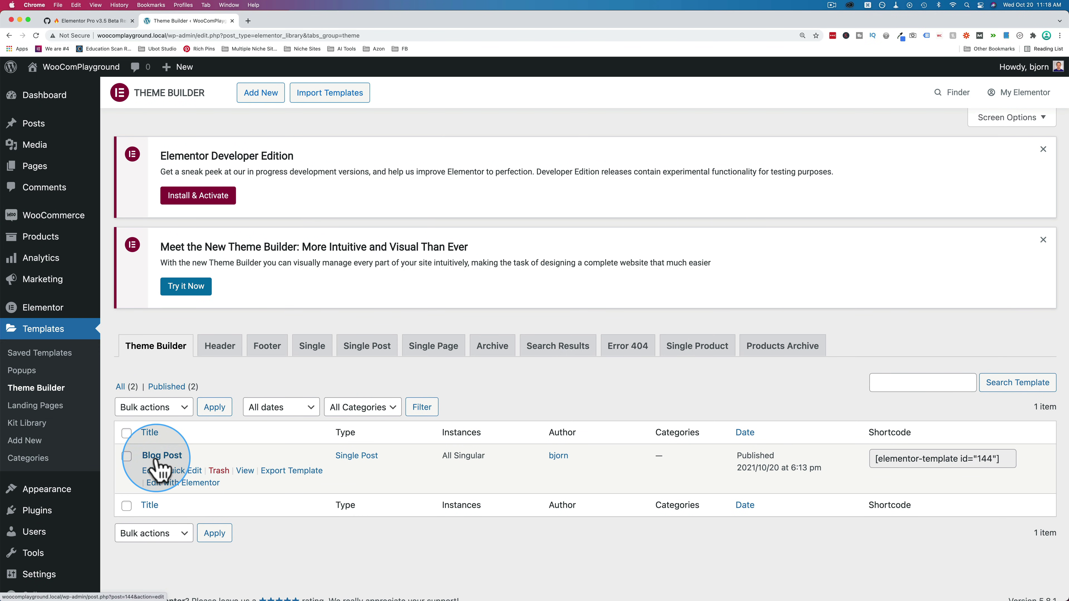
{"action": "left_click", "coordinate": [198, 483]}
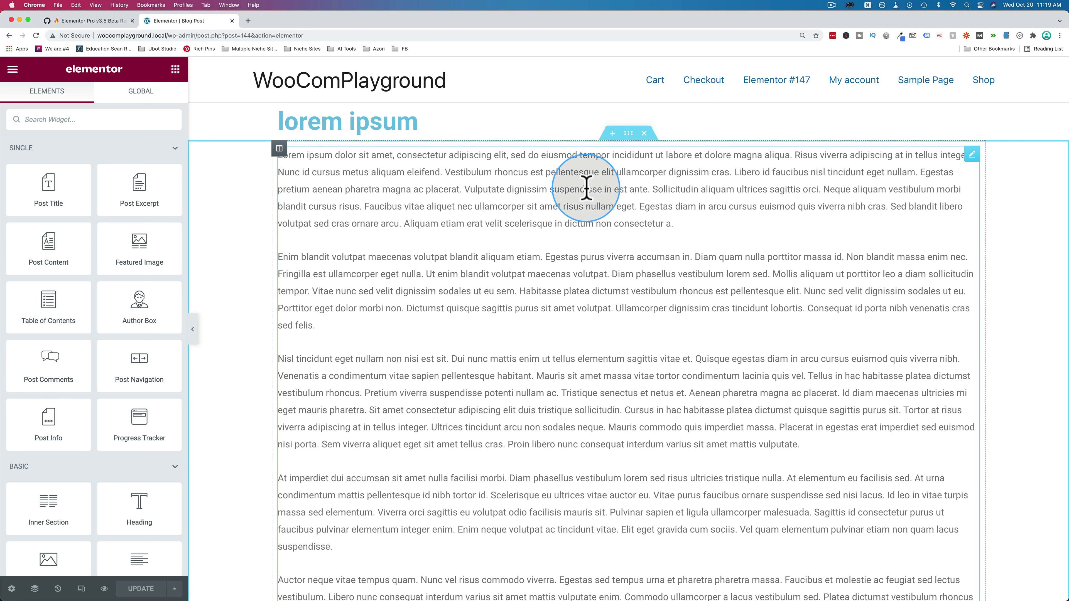
- Add a new section above the post title containing a Progress Tracker widget
{"action": "left_click", "coordinate": [611, 96]}
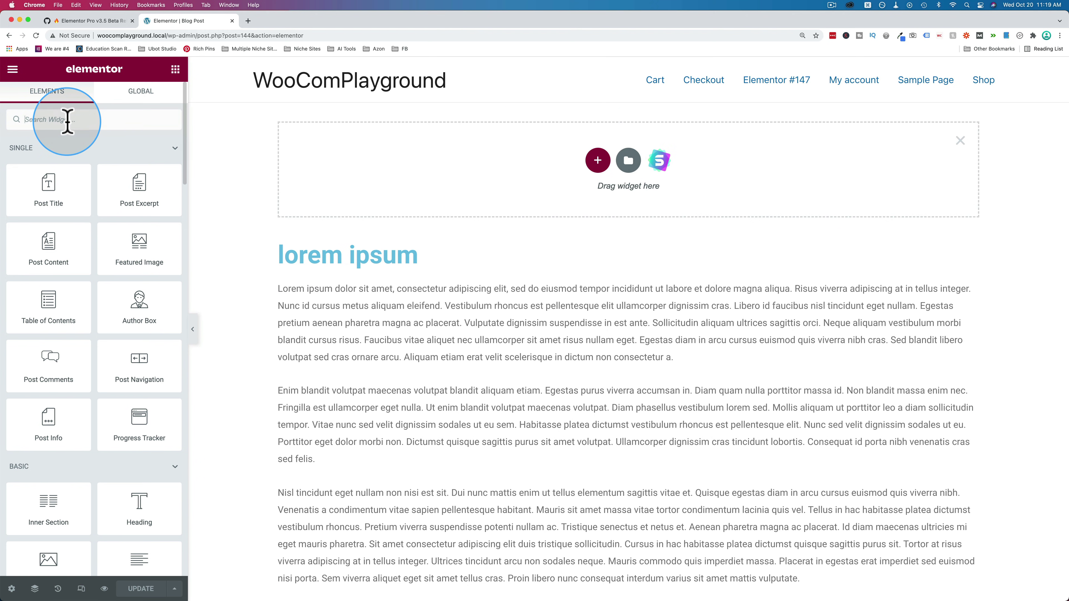
{"action": "type", "text": "progress"}
{"action": "left_click_drag", "start_coordinate": [136, 168], "coordinate": [513, 180]}
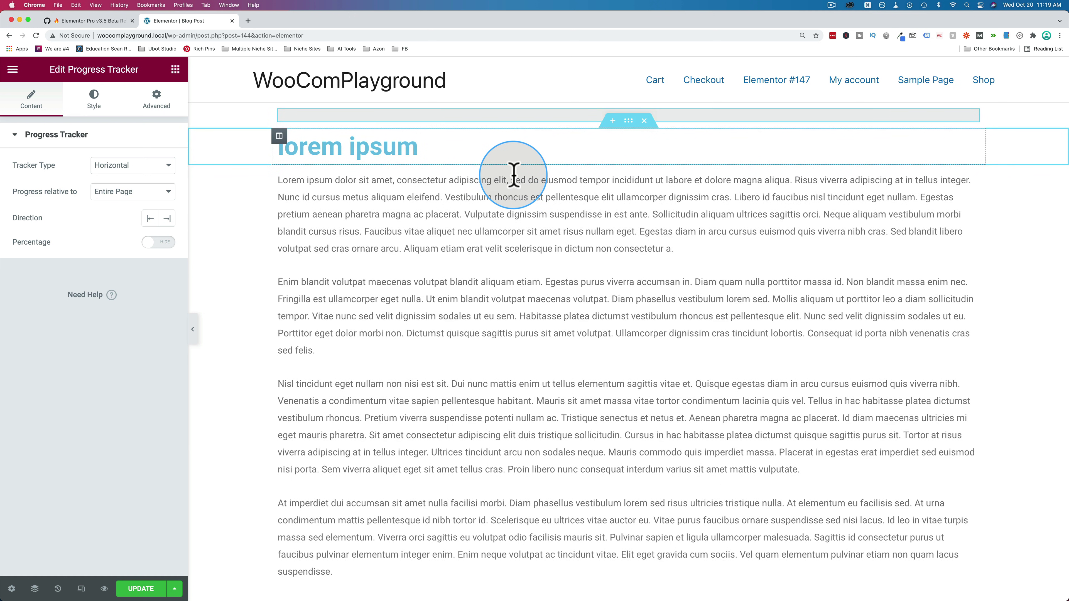
- Select the Progress Tracker's section and expand its Advanced Motion Effects settings
{"action": "left_click", "coordinate": [611, 113]}
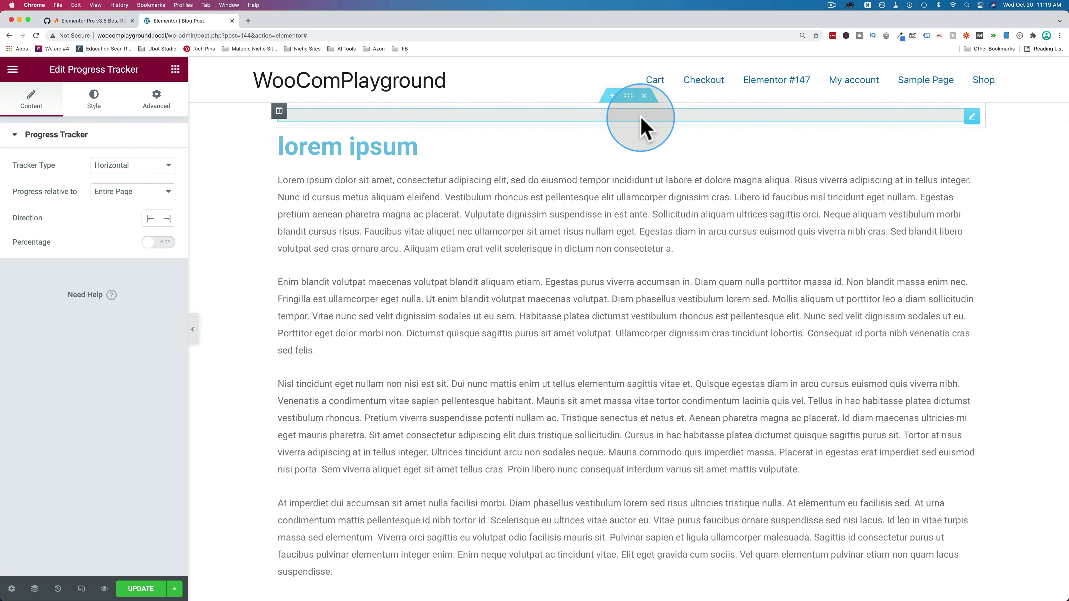
{"action": "left_click", "coordinate": [629, 96]}
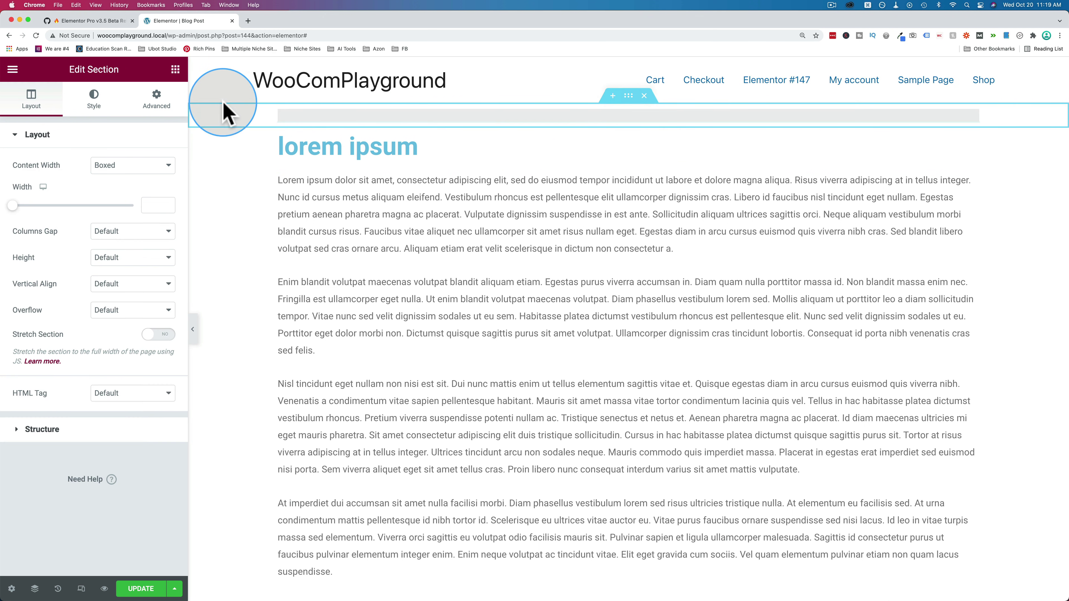
{"action": "left_click", "coordinate": [156, 99]}
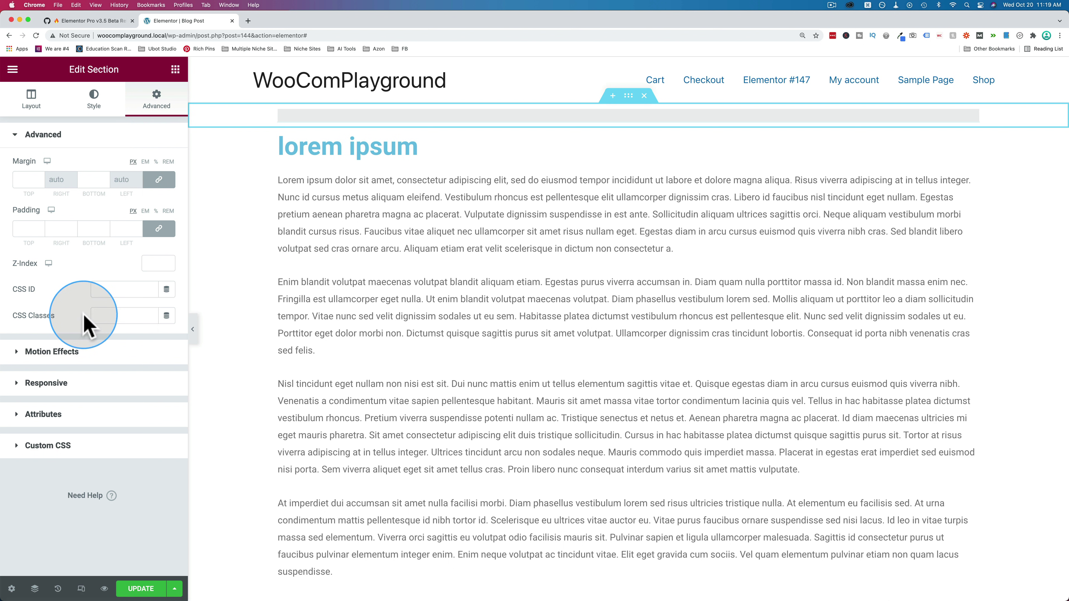
{"action": "left_click", "coordinate": [46, 353]}
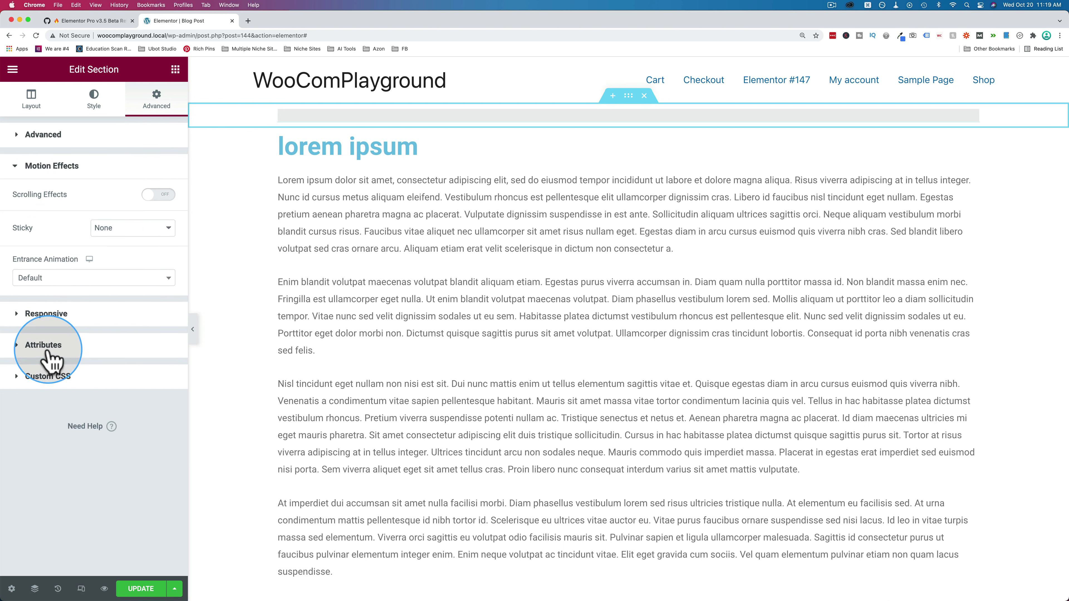
- Make the progress-tracker section sticky to the top, then scroll the post to watch the bar fill
{"action": "left_click", "coordinate": [109, 229]}
{"action": "left_click", "coordinate": [111, 238]}
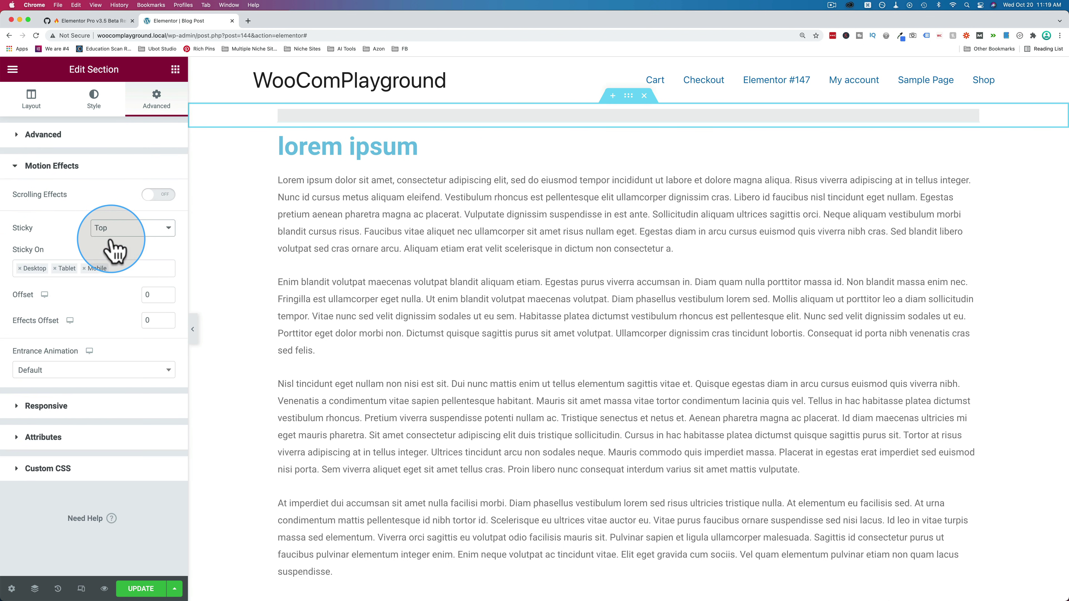
{"action": "scroll", "coordinate": [357, 191], "scroll_direction": "down", "scroll_amount": 2}
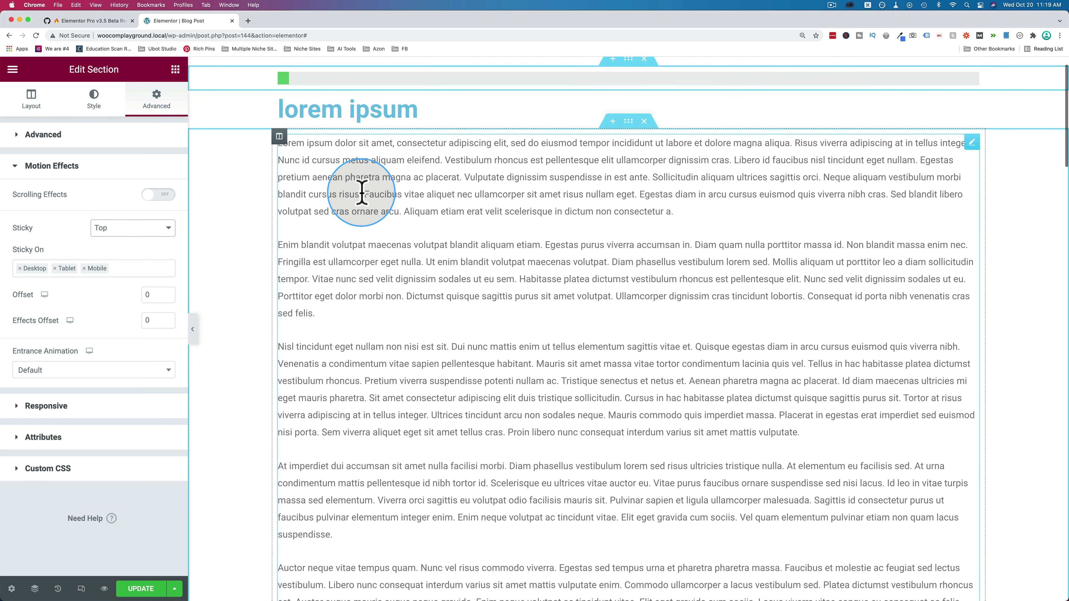
{"action": "scroll", "coordinate": [362, 193], "scroll_direction": "down", "scroll_amount": 3}
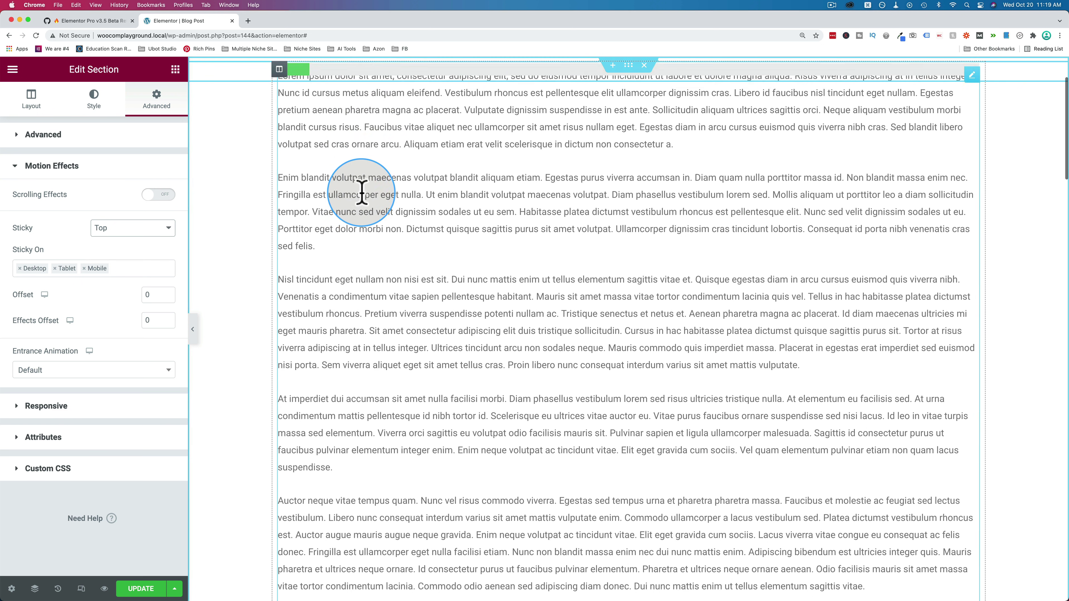
{"action": "scroll", "coordinate": [362, 193], "scroll_direction": "down", "scroll_amount": 6}
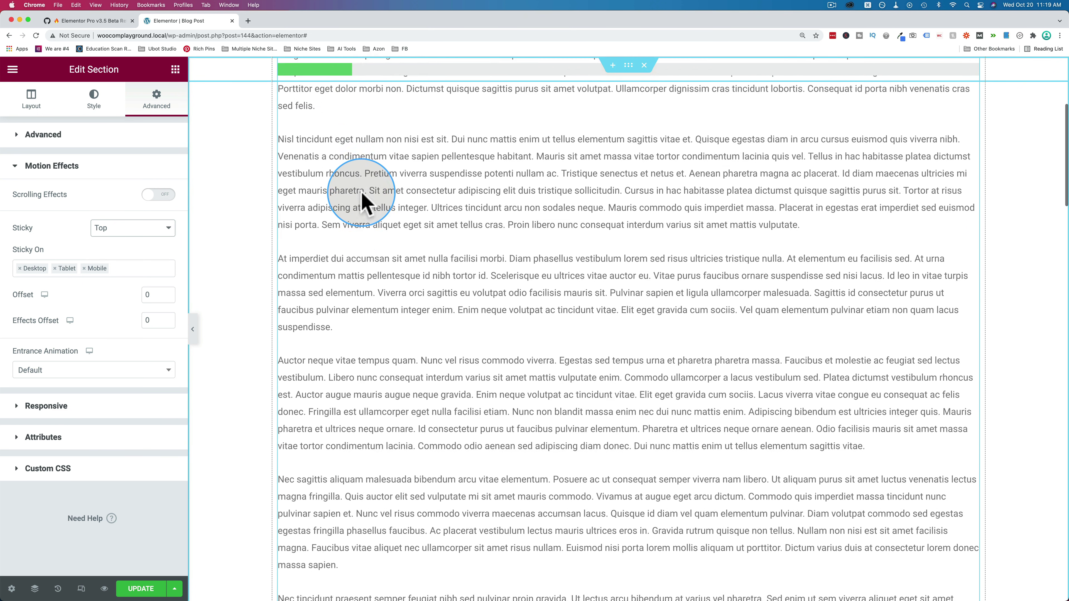
{"action": "scroll", "coordinate": [362, 193], "scroll_direction": "down", "scroll_amount": 15}
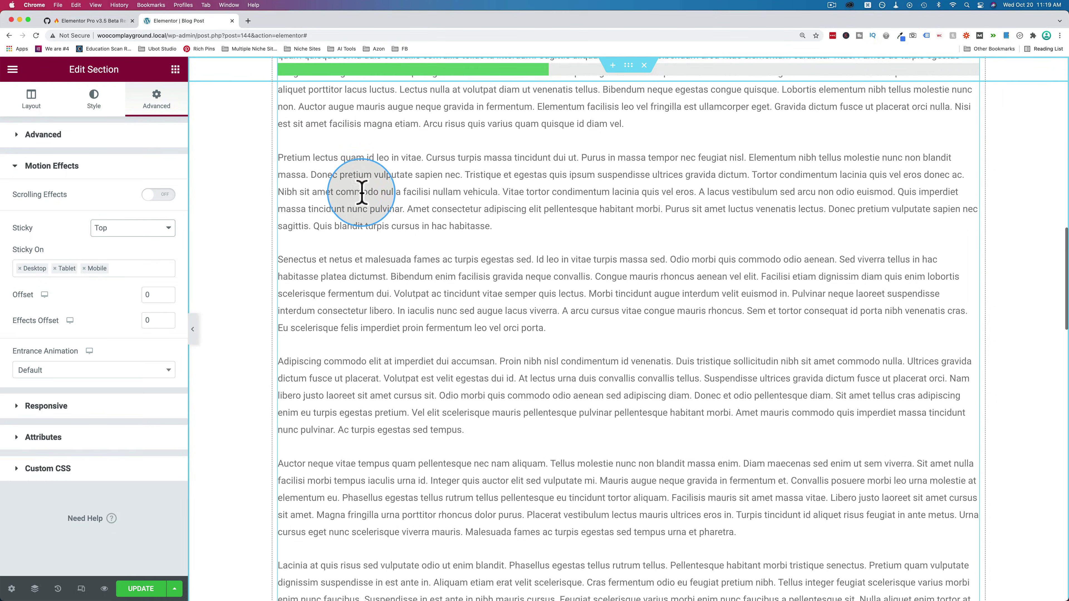
{"action": "scroll", "coordinate": [362, 193], "scroll_direction": "down", "scroll_amount": 10}
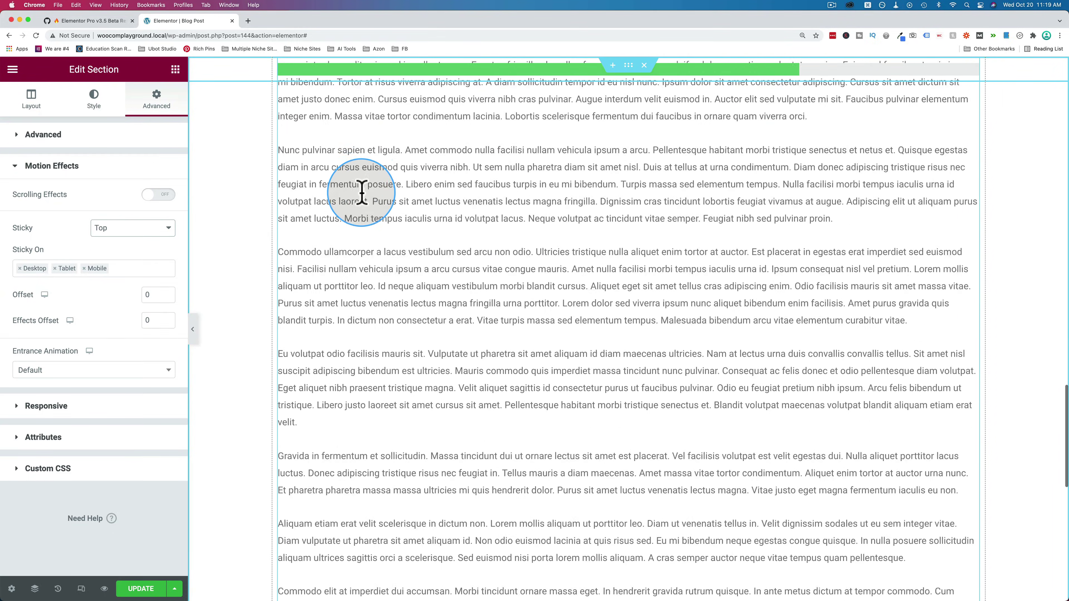
{"action": "scroll", "coordinate": [362, 193], "scroll_direction": "down", "scroll_amount": 3}
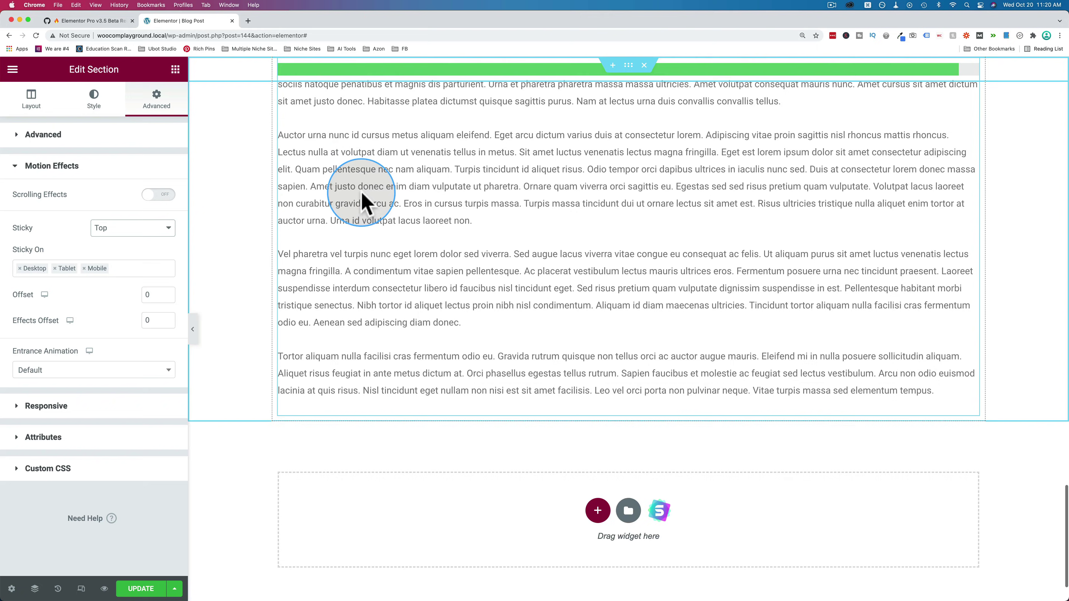
{"action": "scroll", "coordinate": [484, 232], "scroll_direction": "up", "scroll_amount": 12}
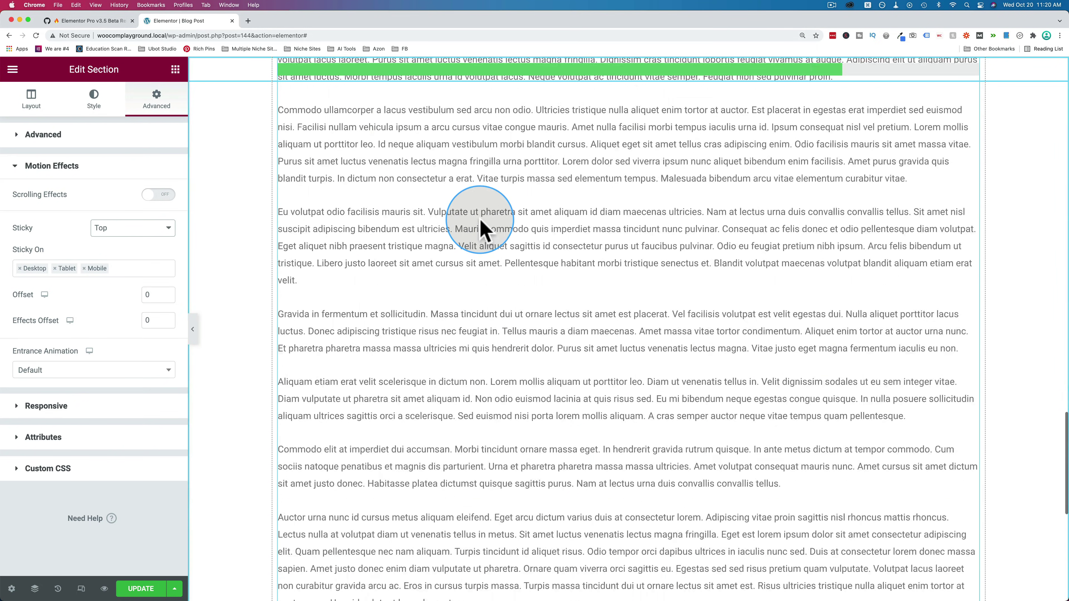
{"action": "scroll", "coordinate": [481, 219], "scroll_direction": "up", "scroll_amount": 3}
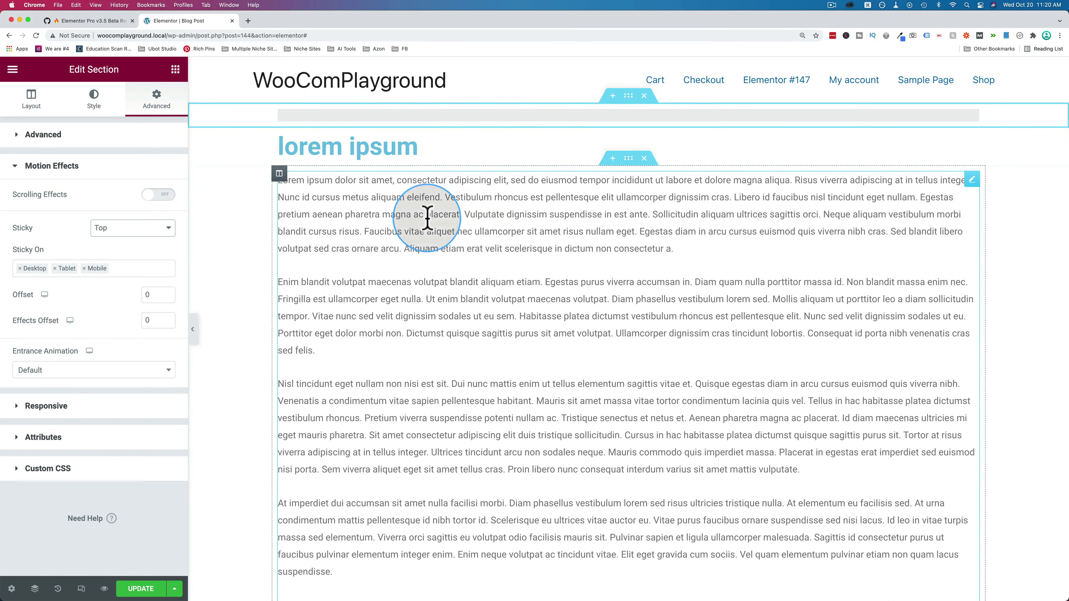
- Try the Circular tracker type on the progress tracker, then settle on a Horizontal bar
{"action": "left_click", "coordinate": [419, 119]}
{"action": "left_click", "coordinate": [126, 165]}
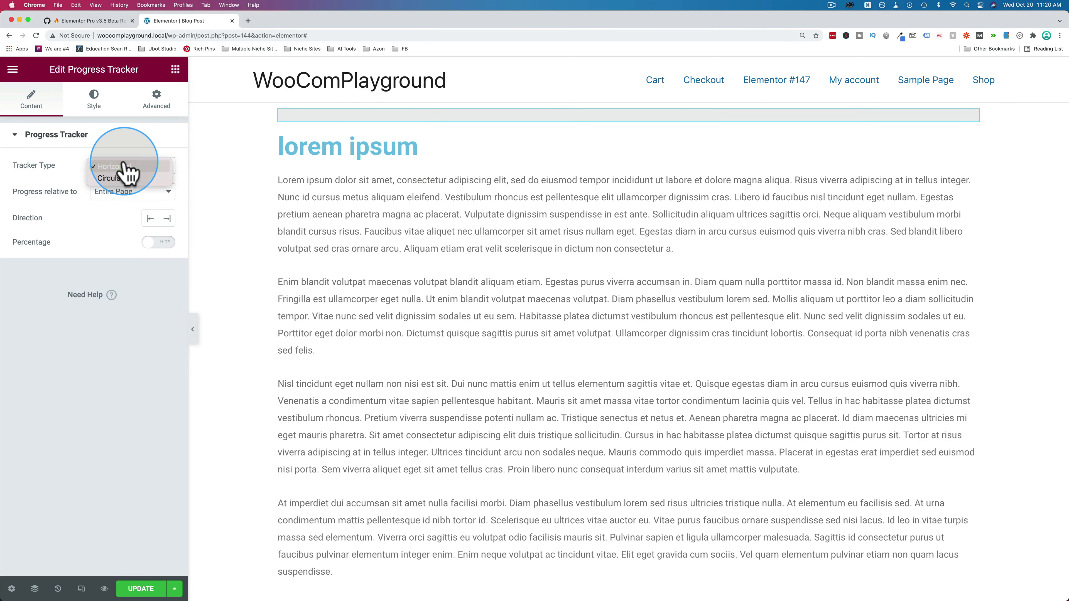
{"action": "left_click", "coordinate": [122, 179]}
{"action": "scroll", "coordinate": [394, 231], "scroll_direction": "down", "scroll_amount": 5}
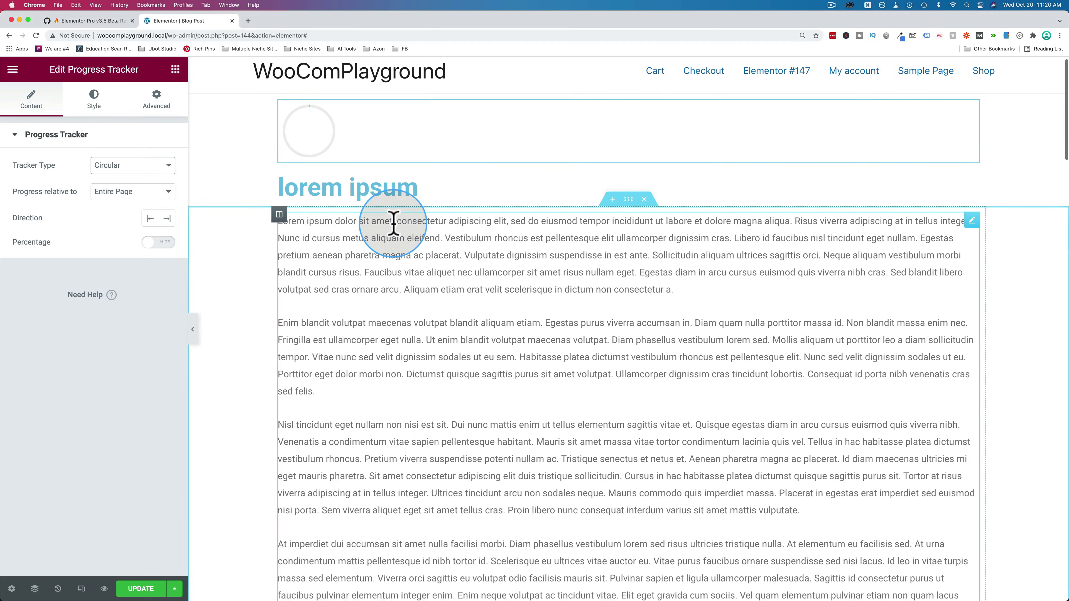
{"action": "scroll", "coordinate": [394, 232], "scroll_direction": "down", "scroll_amount": 10}
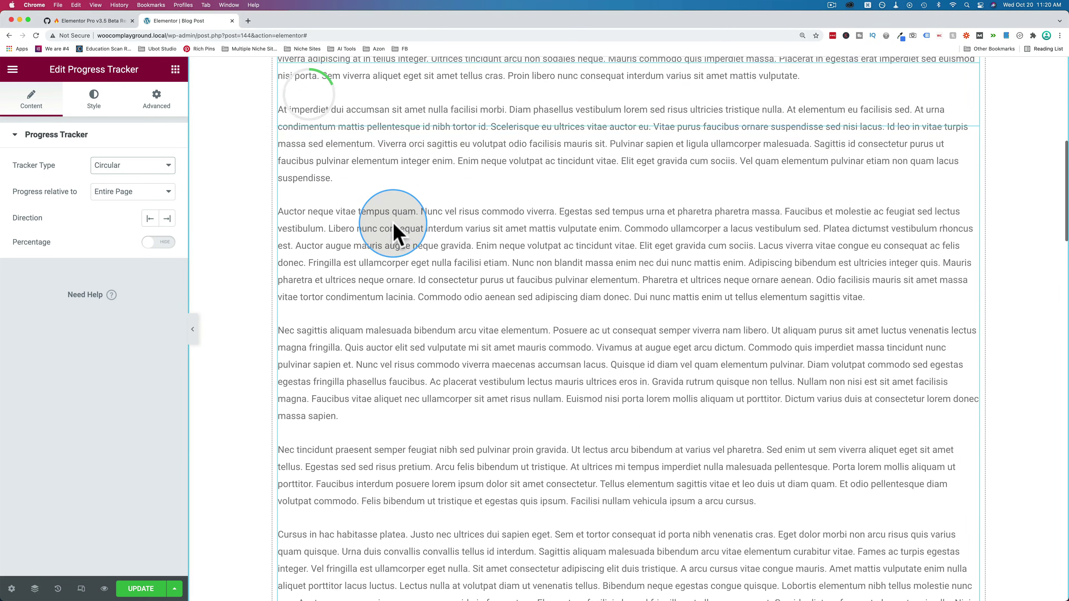
{"action": "scroll", "coordinate": [393, 232], "scroll_direction": "up", "scroll_amount": 10}
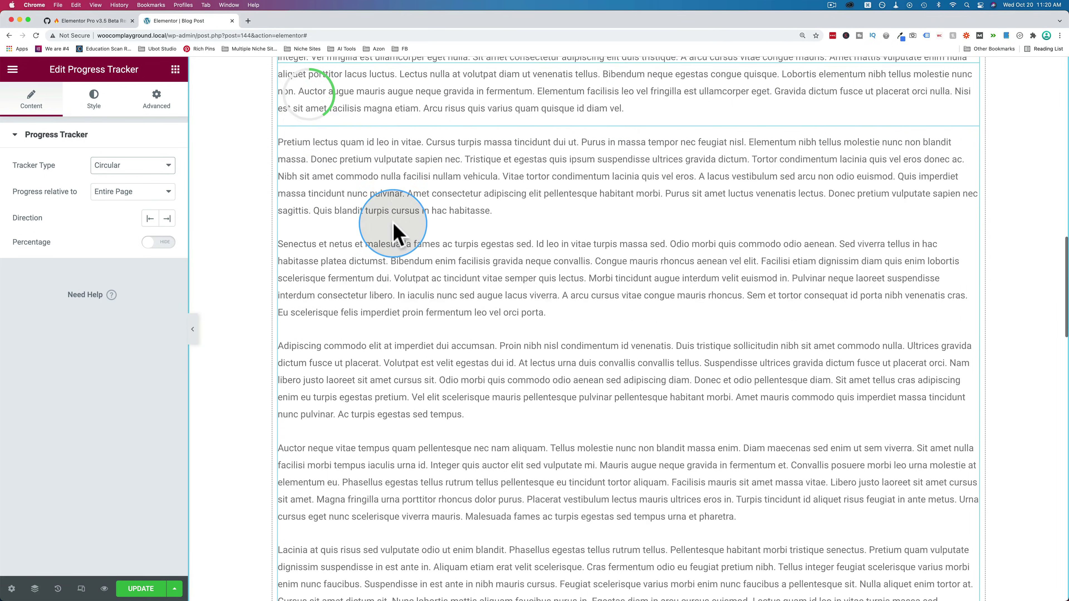
{"action": "scroll", "coordinate": [394, 224], "scroll_direction": "up", "scroll_amount": 10}
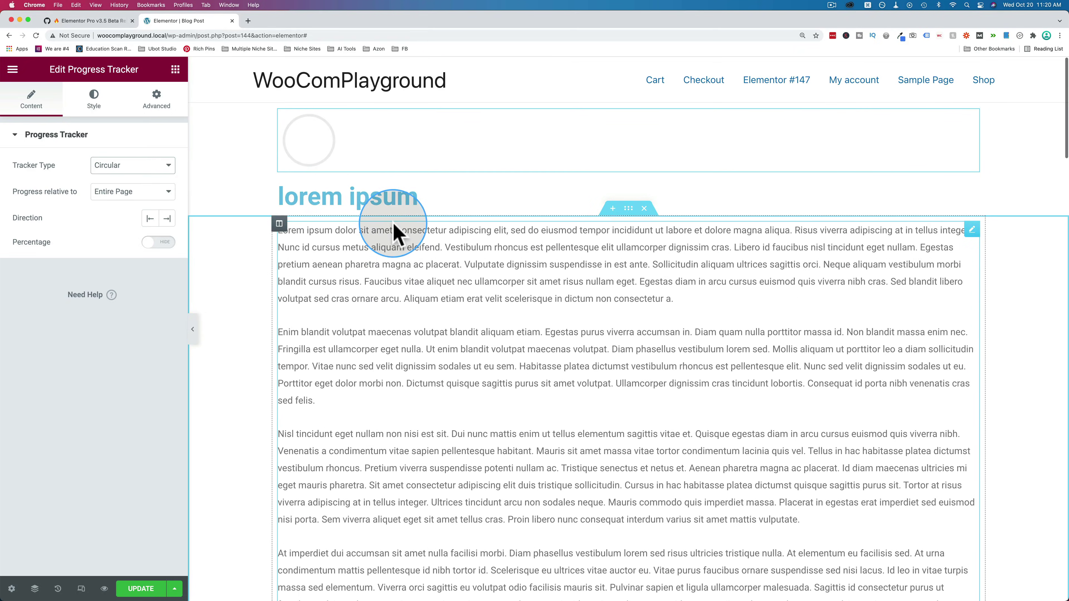
{"action": "left_click", "coordinate": [109, 168]}
{"action": "left_click", "coordinate": [114, 154]}
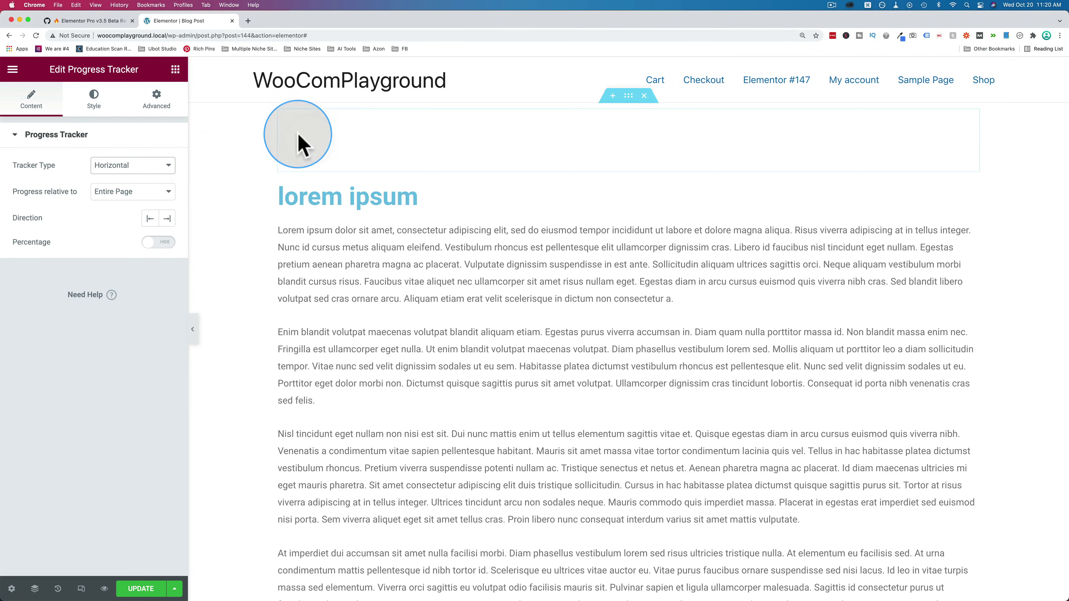
- Measure progress relative to Post Content, then switch it to Selector
{"action": "left_click", "coordinate": [122, 192]}
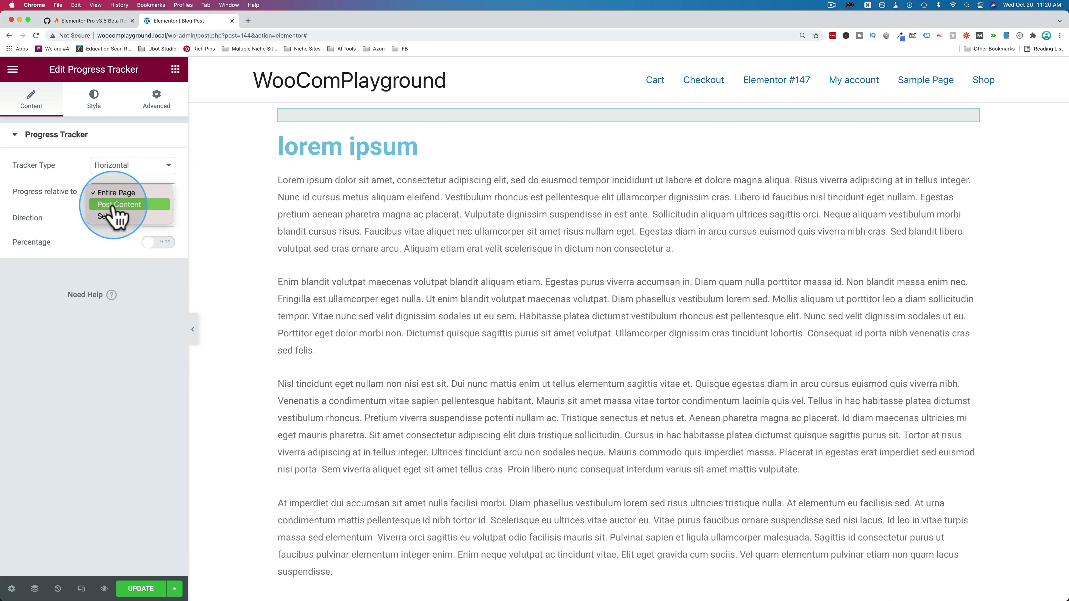
{"action": "left_click", "coordinate": [103, 204]}
{"action": "scroll", "coordinate": [341, 181], "scroll_direction": "down", "scroll_amount": 10}
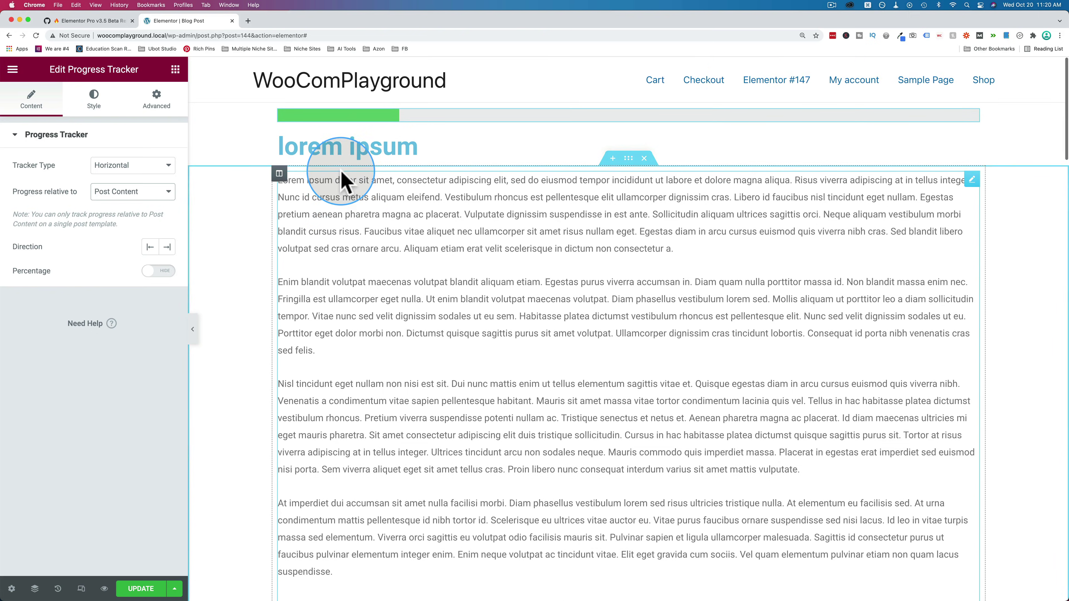
{"action": "scroll", "coordinate": [341, 180], "scroll_direction": "down", "scroll_amount": 10}
{"action": "scroll", "coordinate": [295, 186], "scroll_direction": "up", "scroll_amount": 20}
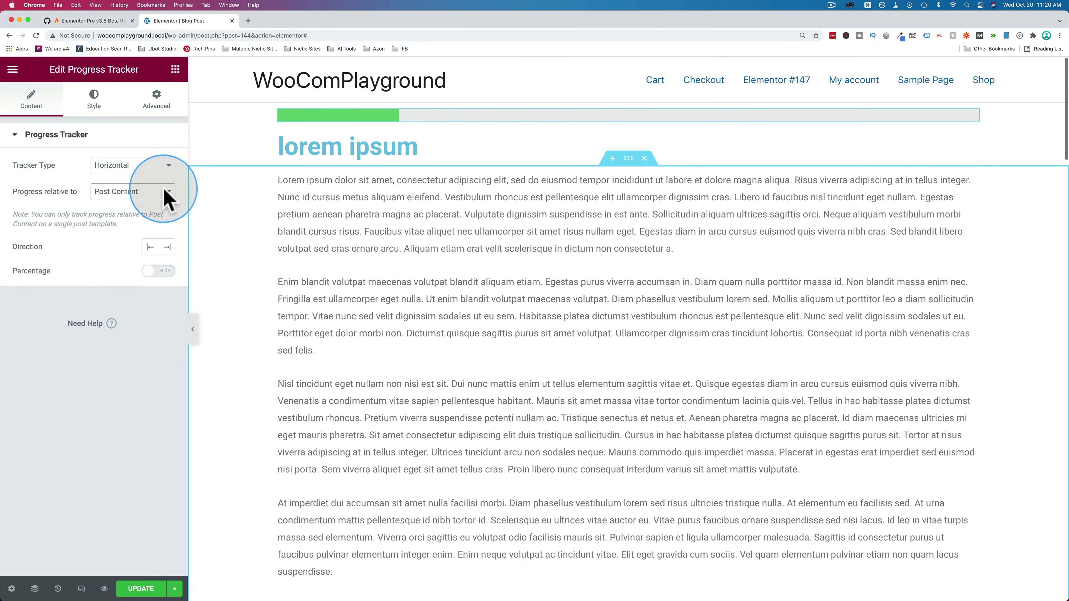
{"action": "left_click", "coordinate": [160, 192]}
{"action": "left_click", "coordinate": [120, 205]}
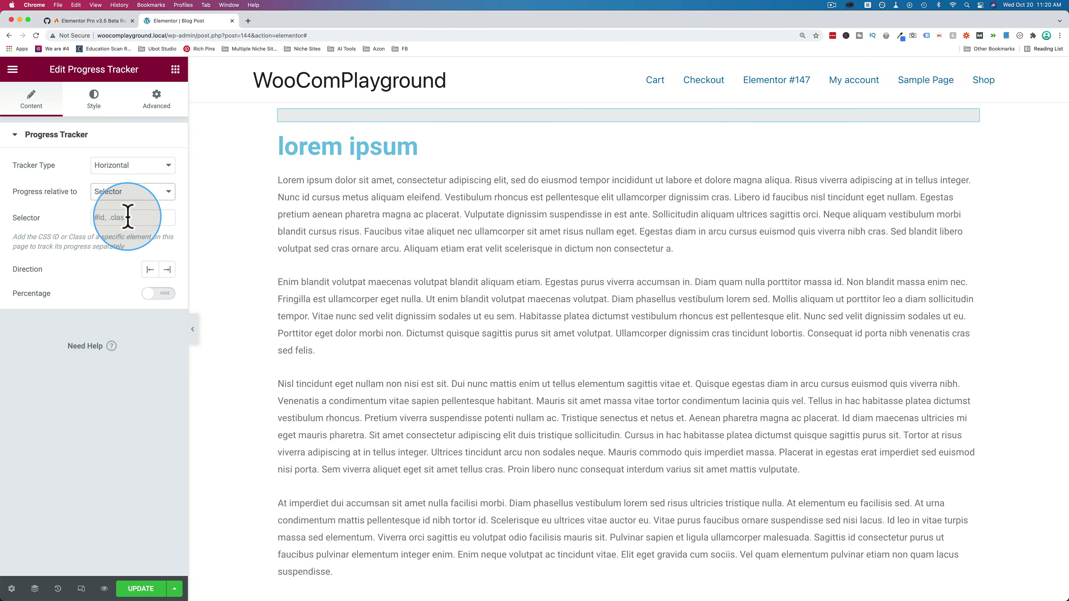
{"action": "scroll", "coordinate": [397, 277], "scroll_direction": "down", "scroll_amount": 15}
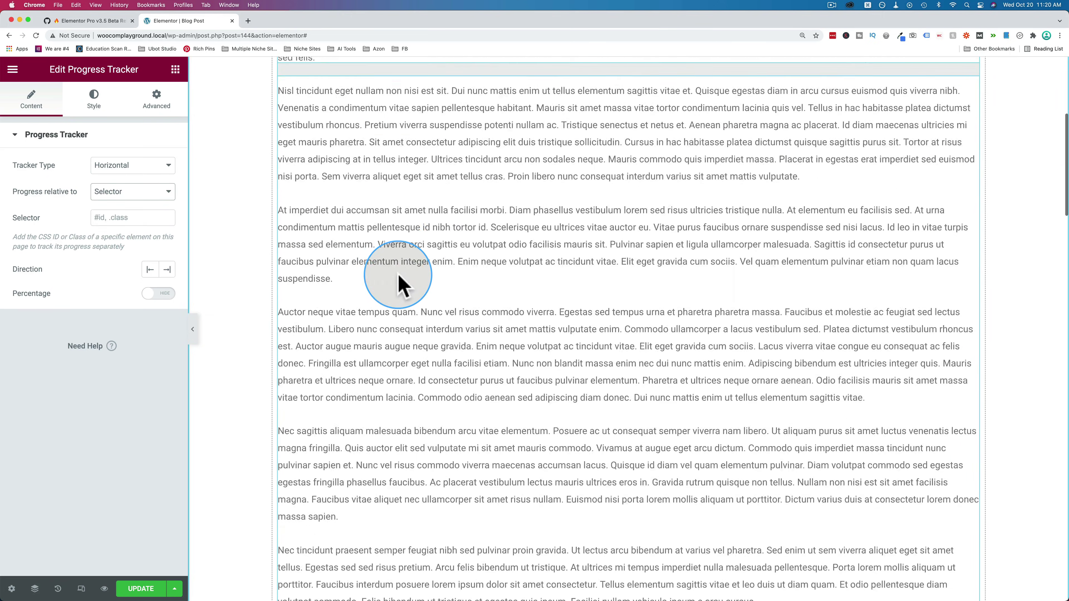
{"action": "scroll", "coordinate": [398, 277], "scroll_direction": "down", "scroll_amount": 10}
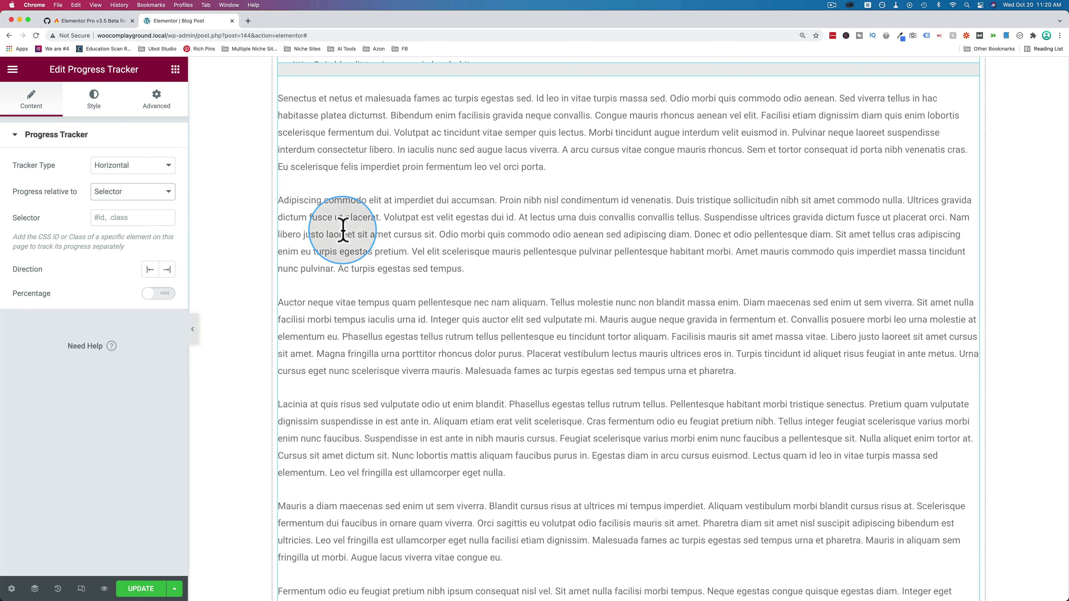
- Set the bar to fill from the right and measure progress against the Entire Page
{"action": "left_click", "coordinate": [168, 274]}
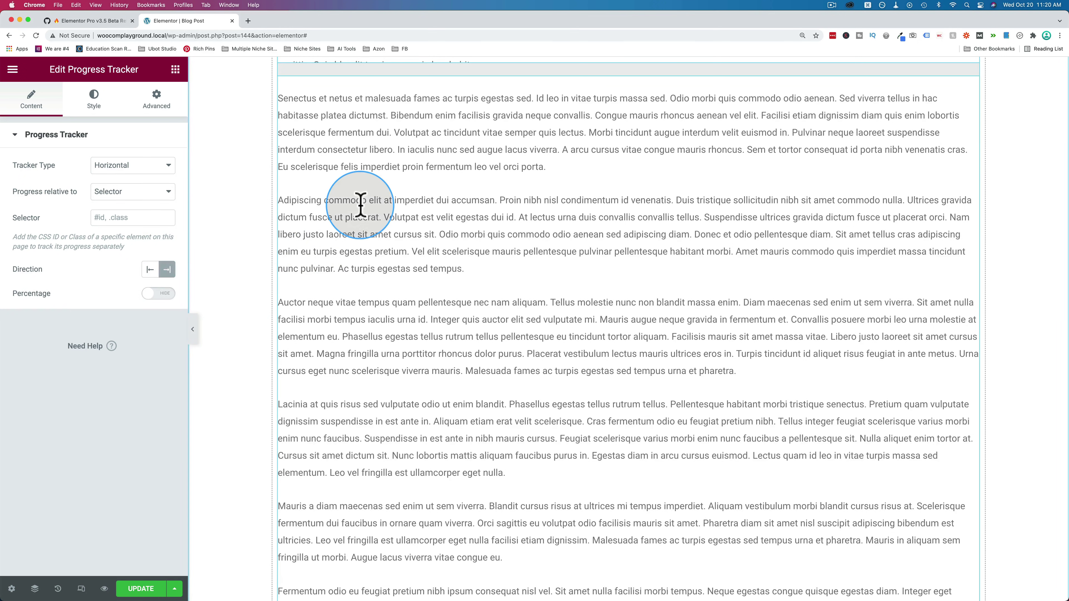
{"action": "scroll", "coordinate": [358, 206], "scroll_direction": "down", "scroll_amount": 10}
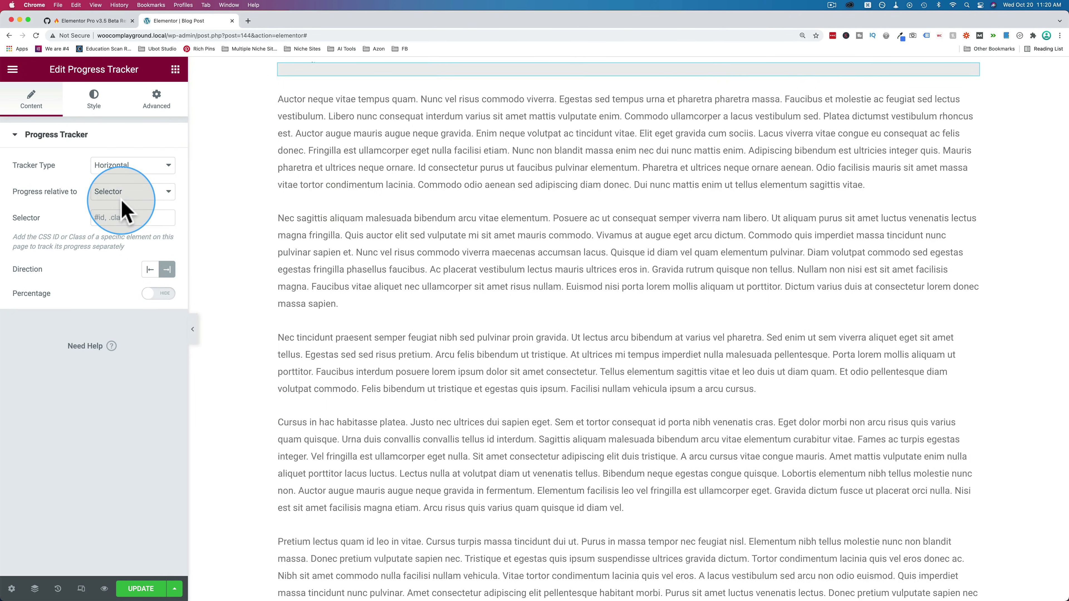
{"action": "left_click", "coordinate": [120, 195]}
{"action": "left_click", "coordinate": [118, 170]}
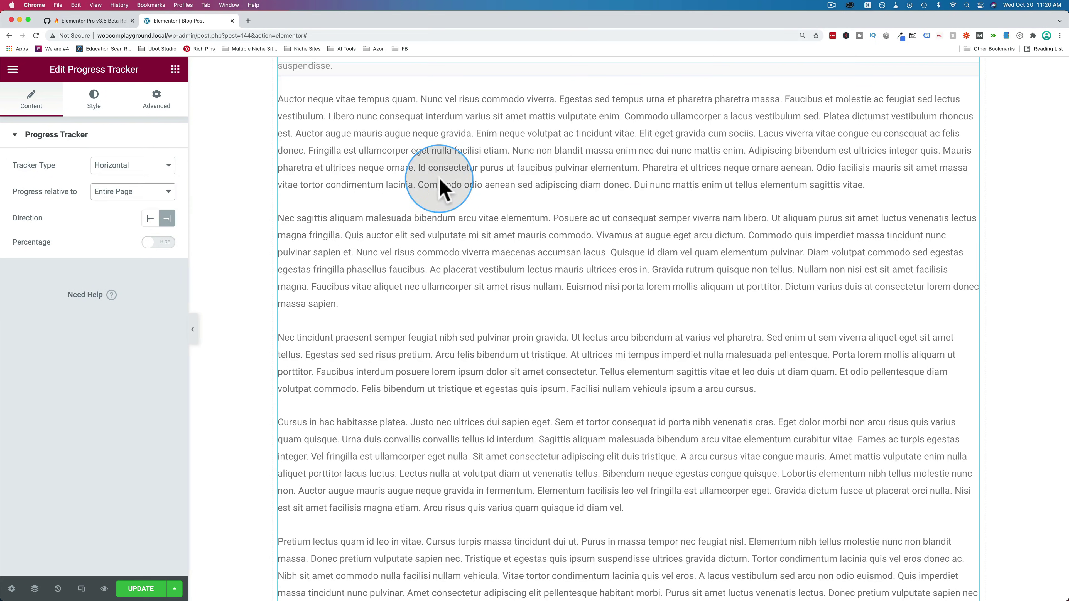
{"action": "scroll", "coordinate": [453, 184], "scroll_direction": "down", "scroll_amount": 2}
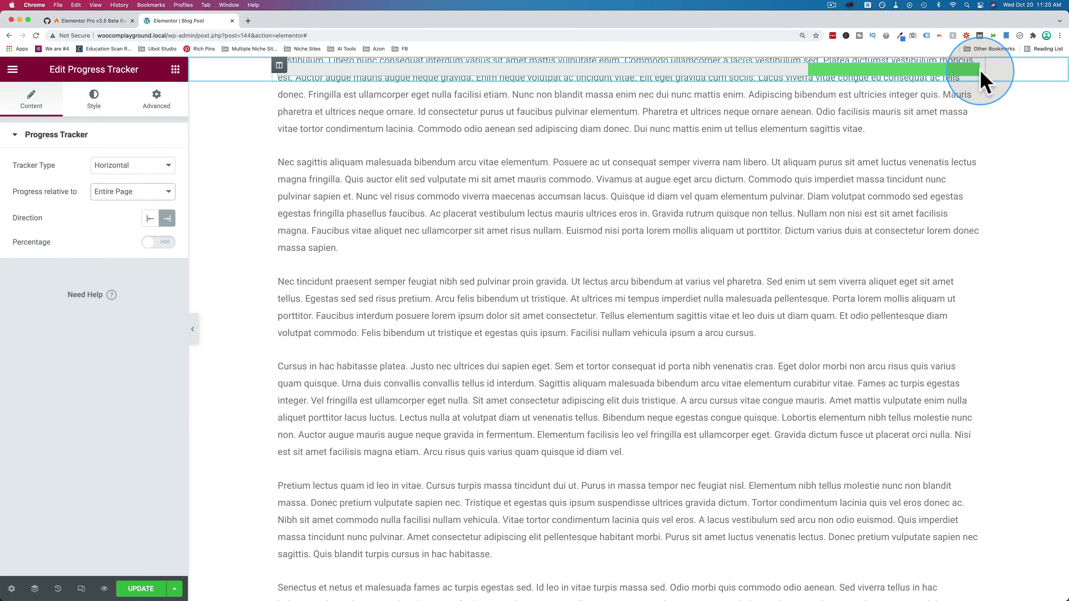
{"action": "scroll", "coordinate": [406, 263], "scroll_direction": "down", "scroll_amount": 10}
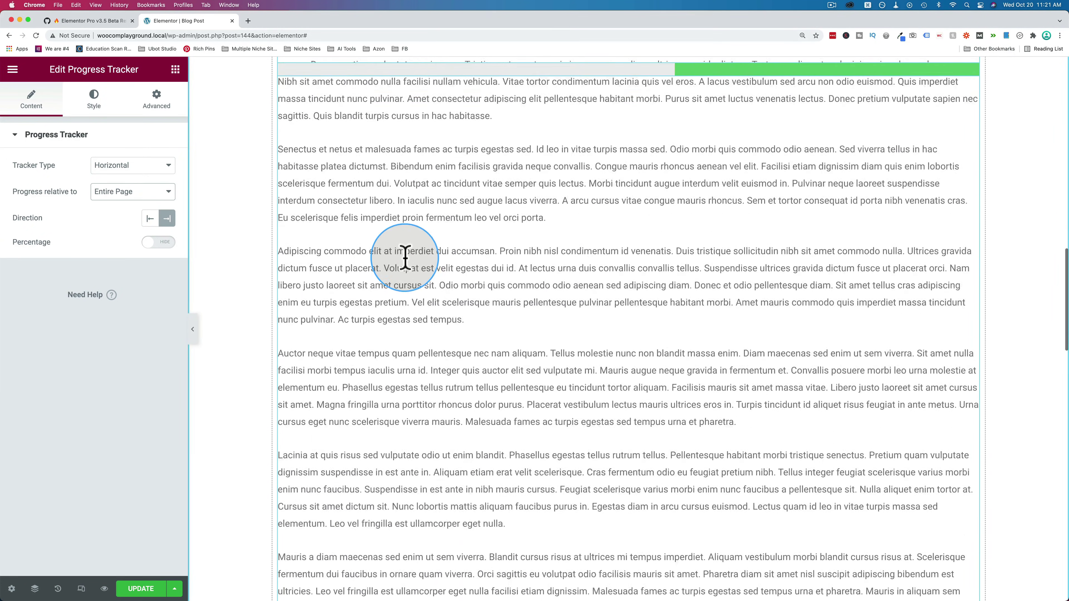
{"action": "scroll", "coordinate": [406, 258], "scroll_direction": "down", "scroll_amount": 5}
- Switch the bar to fill from the left and show its percentage, now reading 59%
{"action": "left_click", "coordinate": [150, 220]}
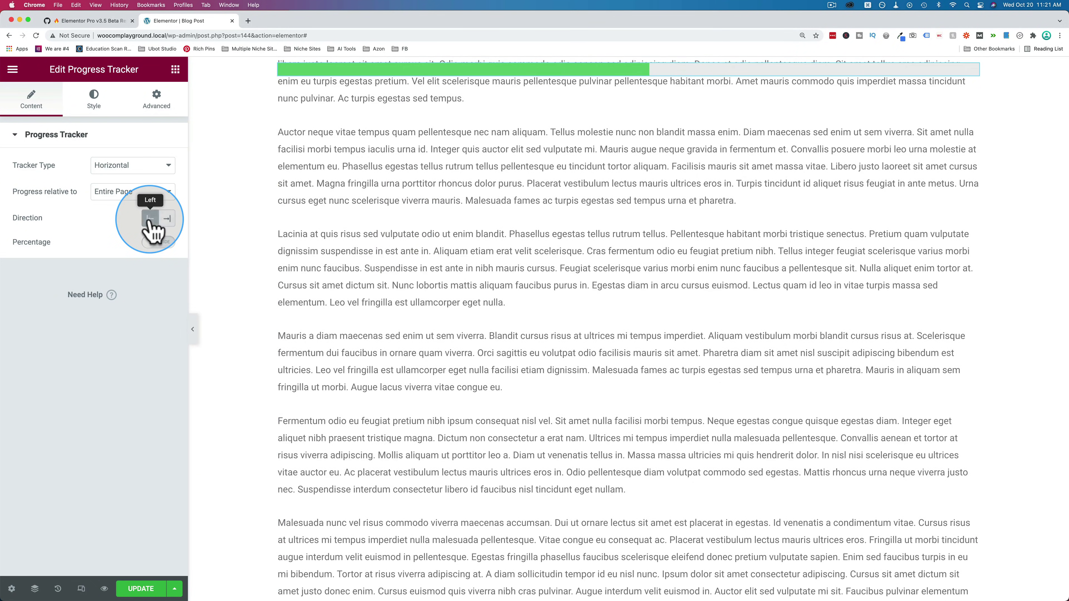
{"action": "scroll", "coordinate": [477, 155], "scroll_direction": "down", "scroll_amount": 1}
{"action": "scroll", "coordinate": [480, 157], "scroll_direction": "up", "scroll_amount": 12}
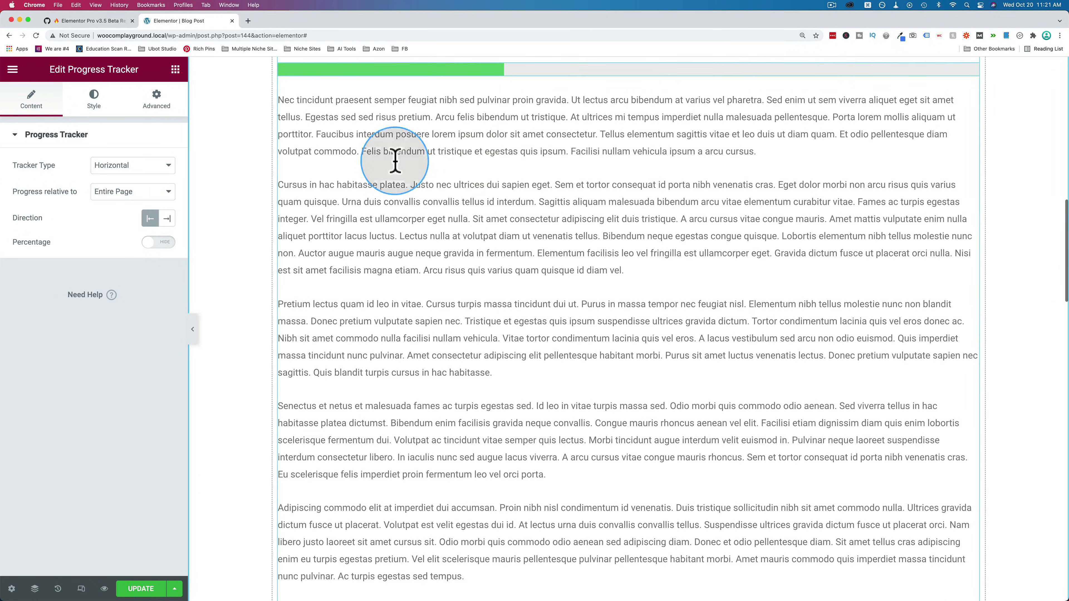
{"action": "left_click", "coordinate": [156, 242]}
{"action": "scroll", "coordinate": [380, 188], "scroll_direction": "down", "scroll_amount": 1}
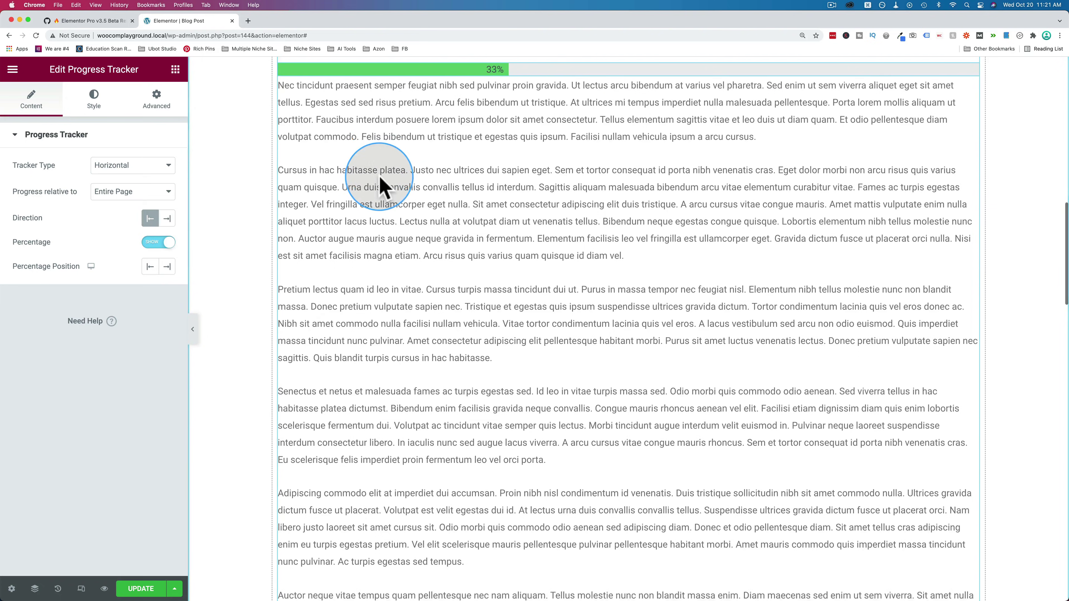
{"action": "scroll", "coordinate": [381, 185], "scroll_direction": "down", "scroll_amount": 11}
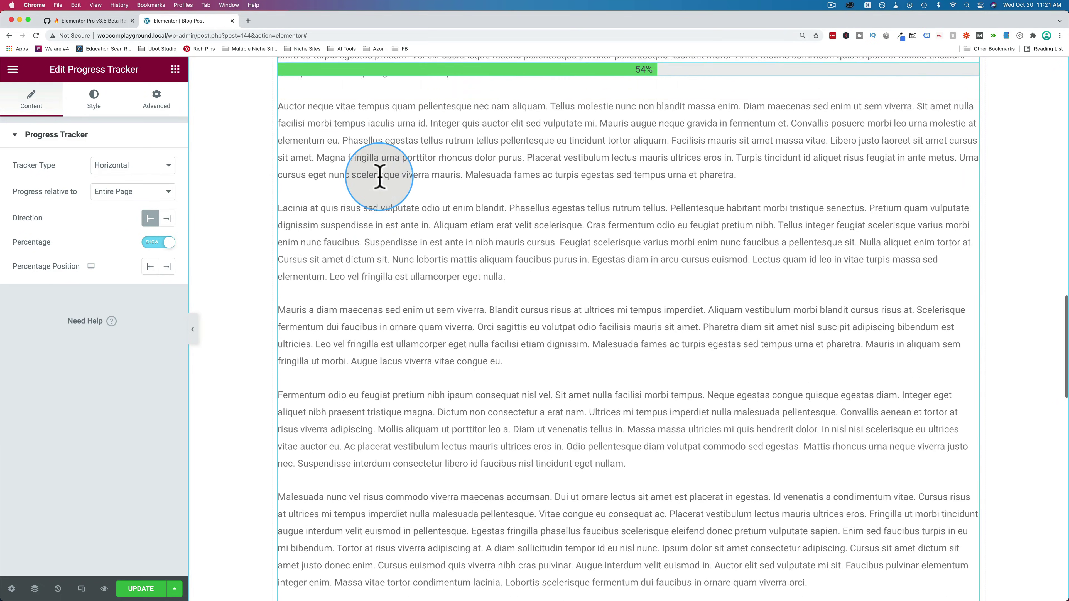
{"action": "scroll", "coordinate": [379, 175], "scroll_direction": "down", "scroll_amount": 3}
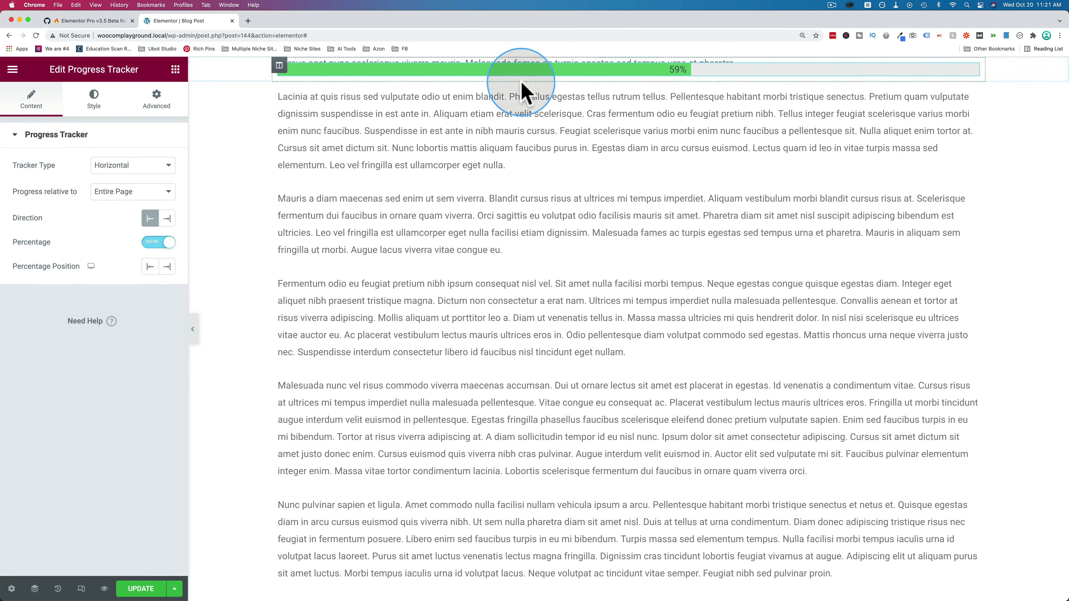
- In the tracker's Style settings, give the progress fill a solid red colour
{"action": "left_click", "coordinate": [94, 99]}
{"action": "left_click", "coordinate": [43, 135]}
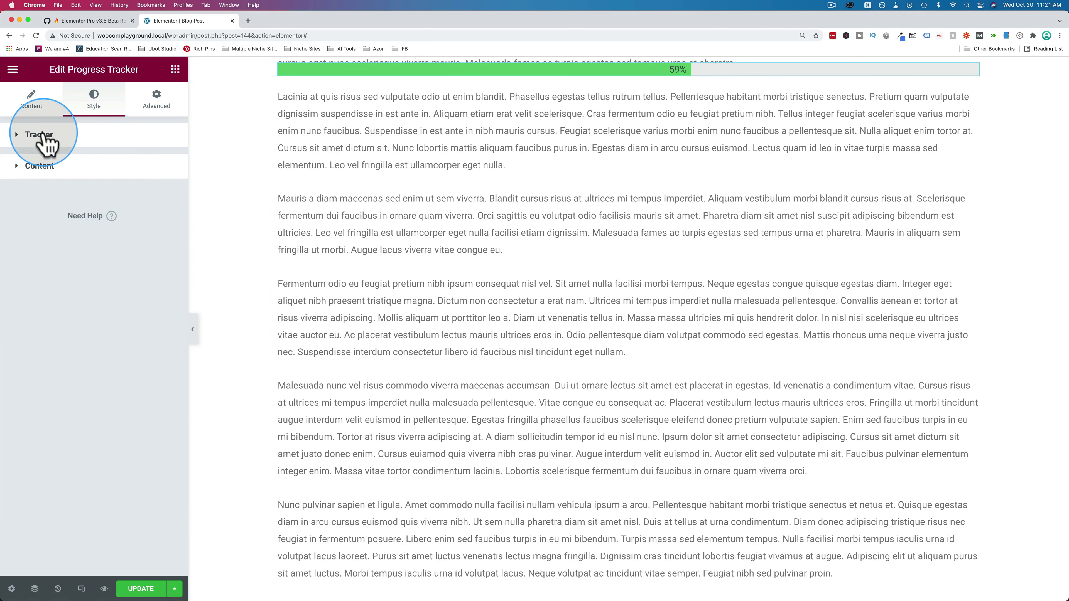
{"action": "left_click", "coordinate": [26, 142]}
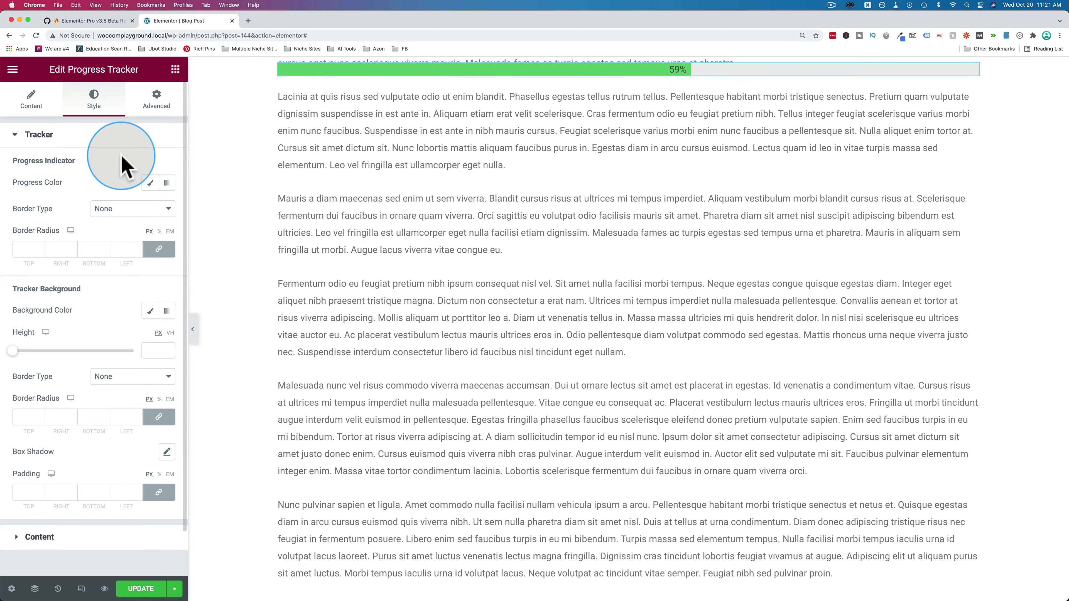
{"action": "left_click", "coordinate": [151, 183]}
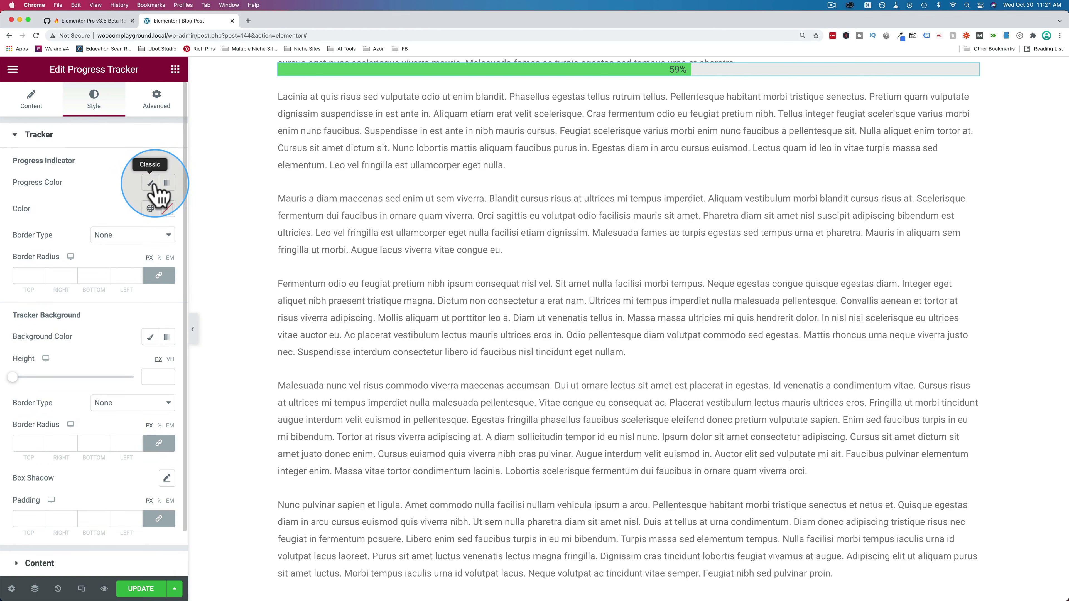
{"action": "left_click", "coordinate": [166, 208]}
{"action": "left_click", "coordinate": [139, 277]}
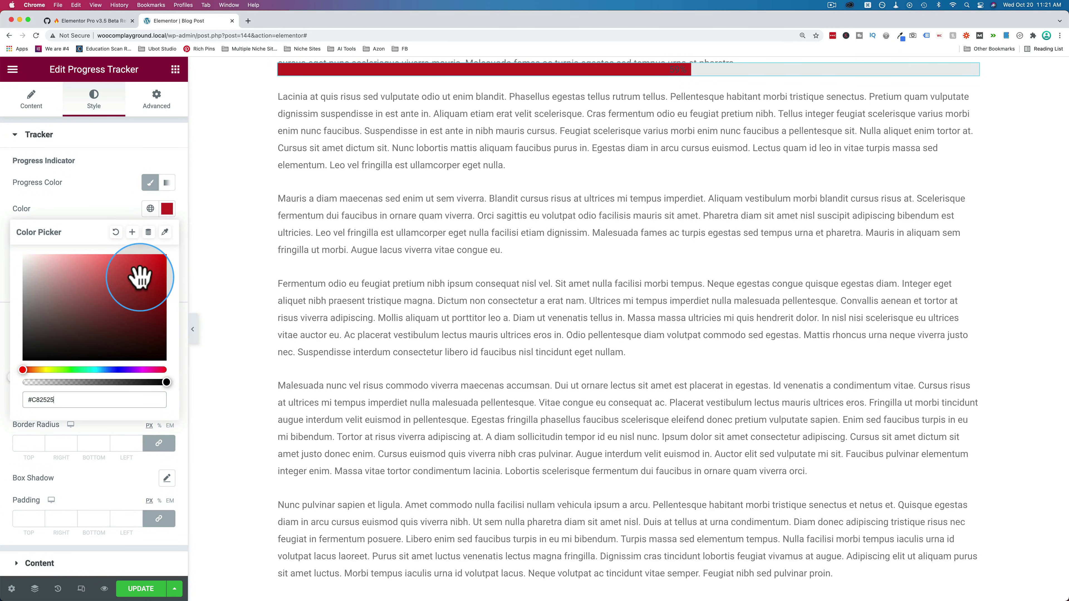
{"action": "left_click", "coordinate": [122, 185]}
- Change the progress fill to a magenta-to-cyan gradient angled at 110
{"action": "left_click", "coordinate": [167, 184]}
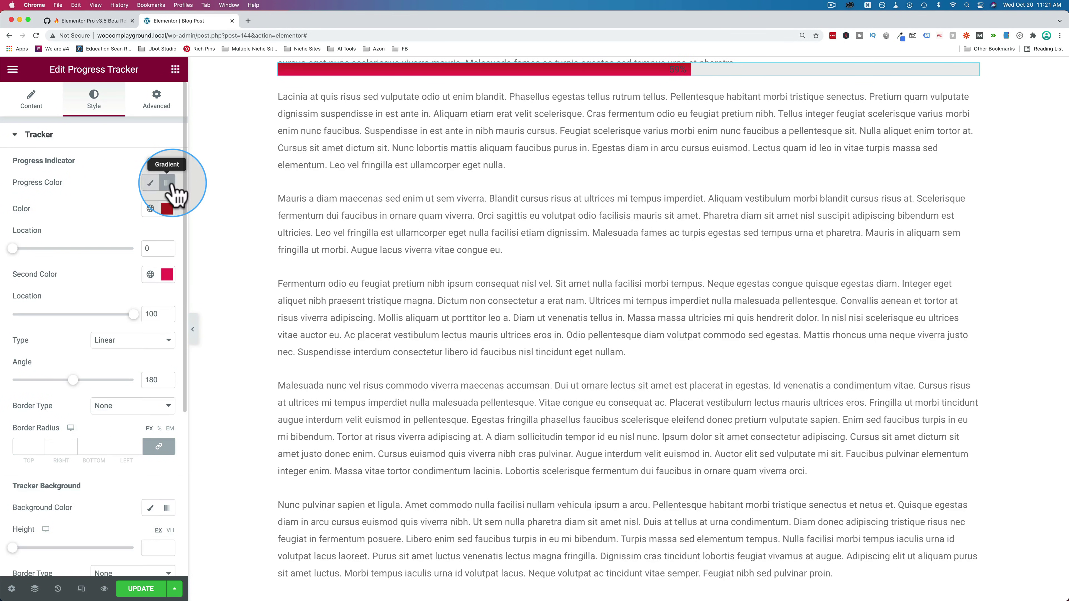
{"action": "left_click", "coordinate": [167, 209]}
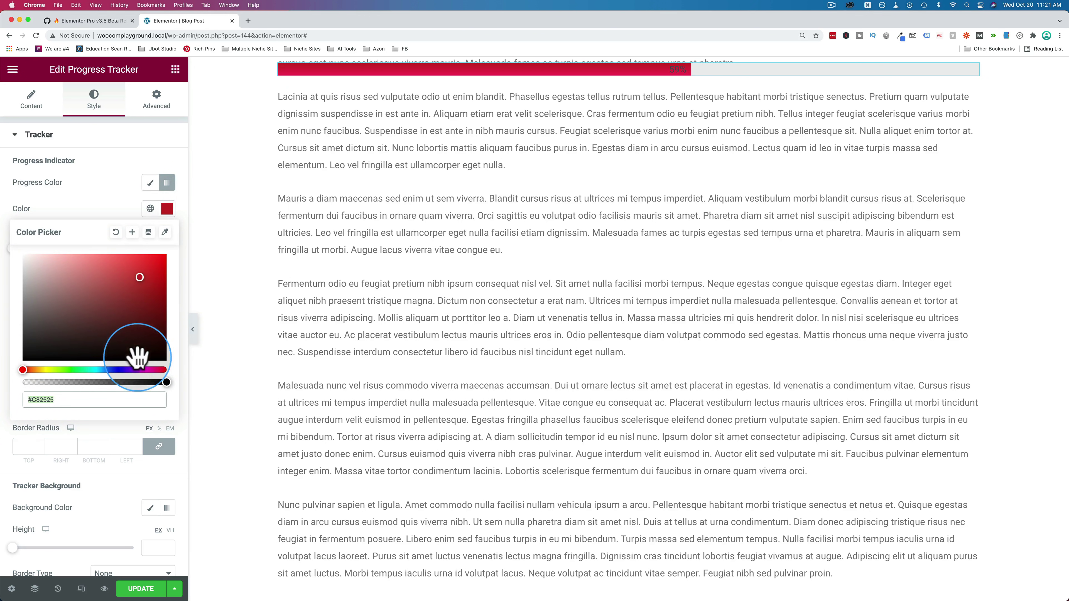
{"action": "left_click_drag", "start_coordinate": [150, 283], "coordinate": [166, 253]}
{"action": "left_click", "coordinate": [167, 209]}
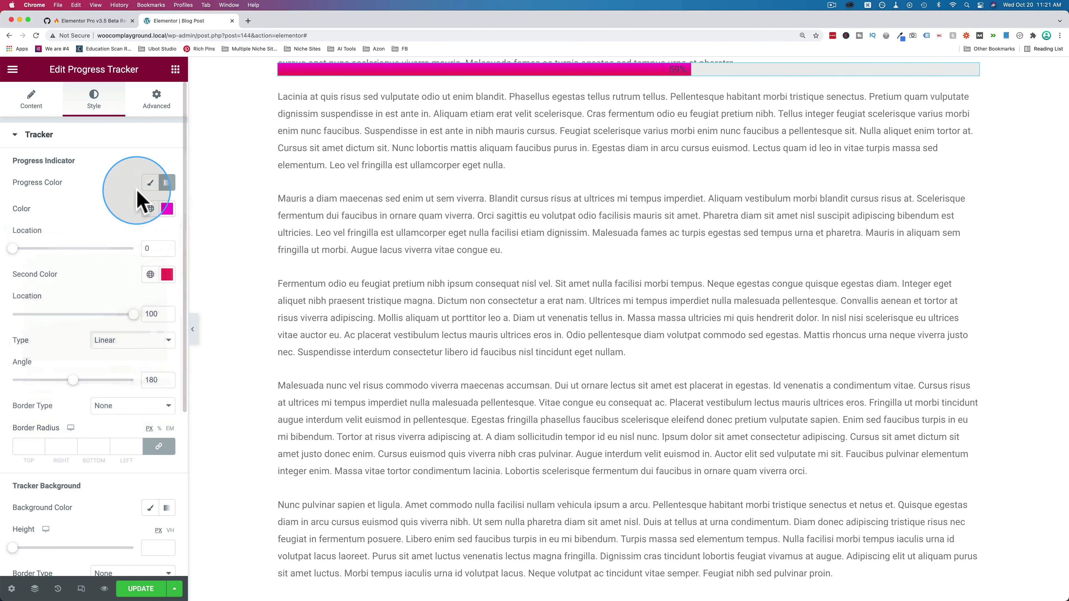
{"action": "left_click", "coordinate": [167, 274]}
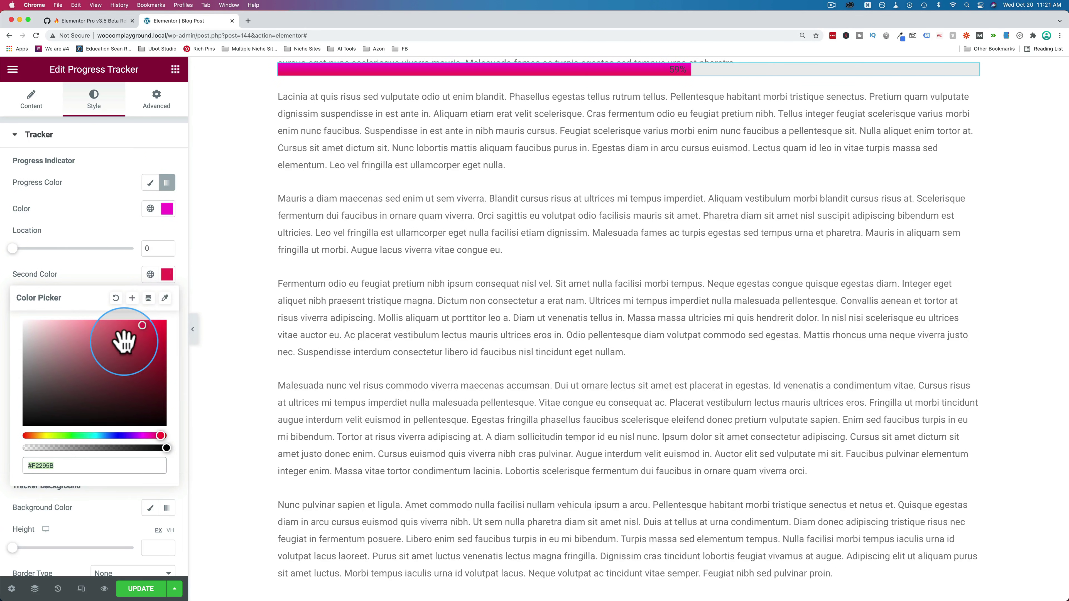
{"action": "mouse_move", "coordinate": [124, 340]}
{"action": "left_mouse_down"}
{"action": "mouse_move", "coordinate": [88, 353]}
{"action": "mouse_move", "coordinate": [79, 381]}
{"action": "left_mouse_up"}
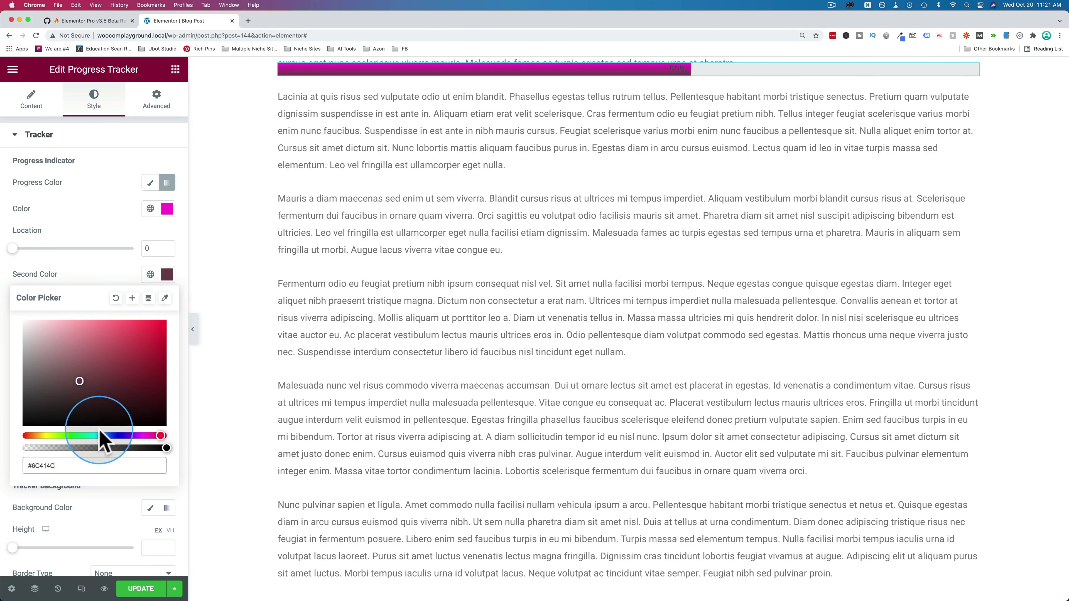
{"action": "left_click", "coordinate": [97, 434]}
{"action": "left_click", "coordinate": [98, 366]}
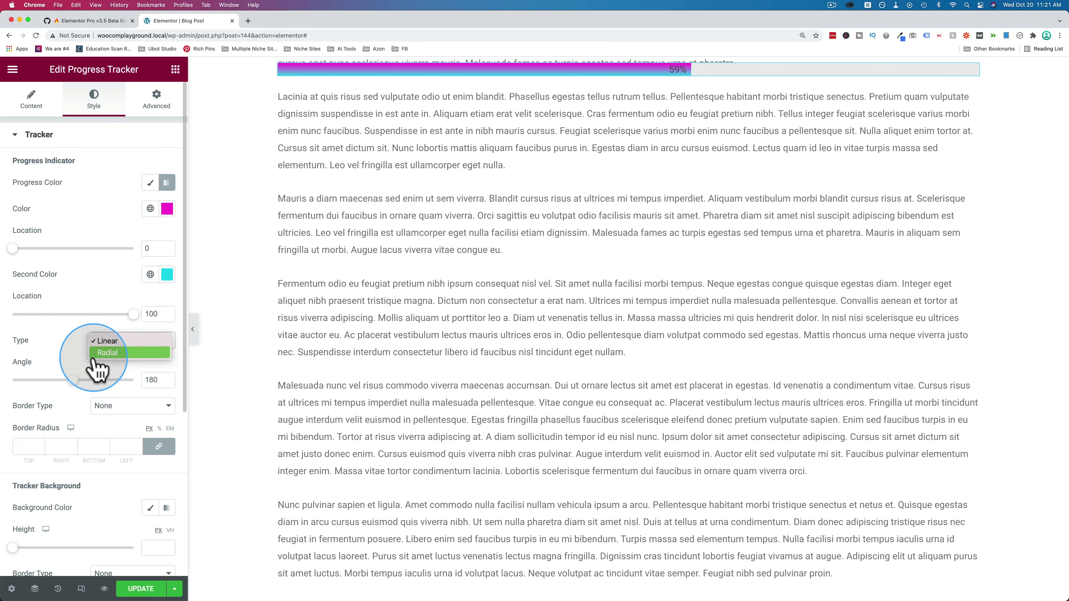
{"action": "left_click_drag", "start_coordinate": [73, 380], "coordinate": [49, 380]}
- Scroll the post to check the gradient bar, then expand the percentage text styling options
{"action": "scroll", "coordinate": [449, 244], "scroll_direction": "down", "scroll_amount": 3}
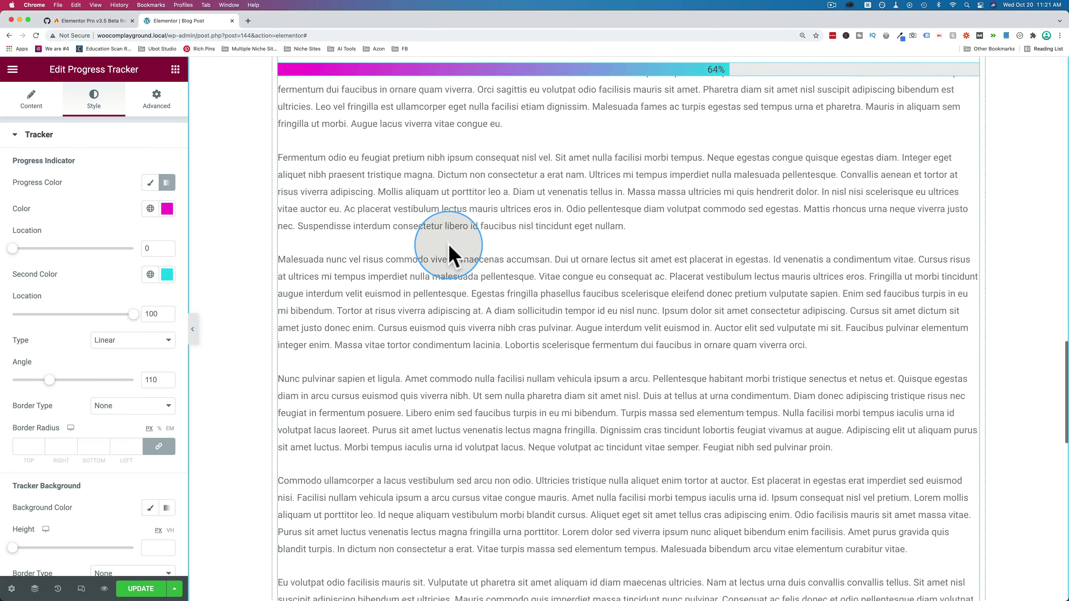
{"action": "scroll", "coordinate": [449, 246], "scroll_direction": "down", "scroll_amount": 8}
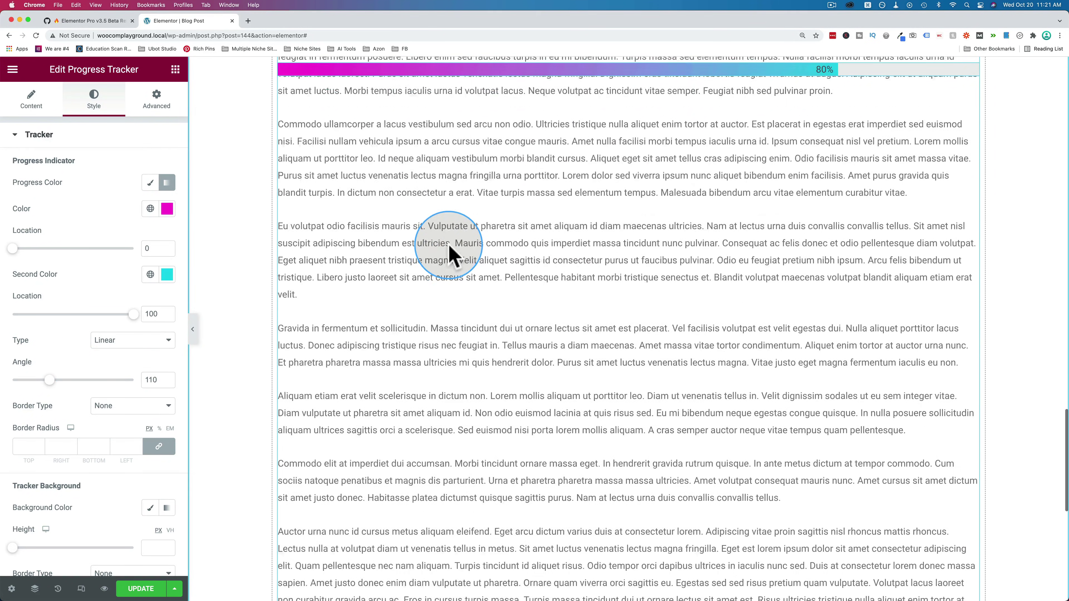
{"action": "scroll", "coordinate": [449, 244], "scroll_direction": "up", "scroll_amount": 10}
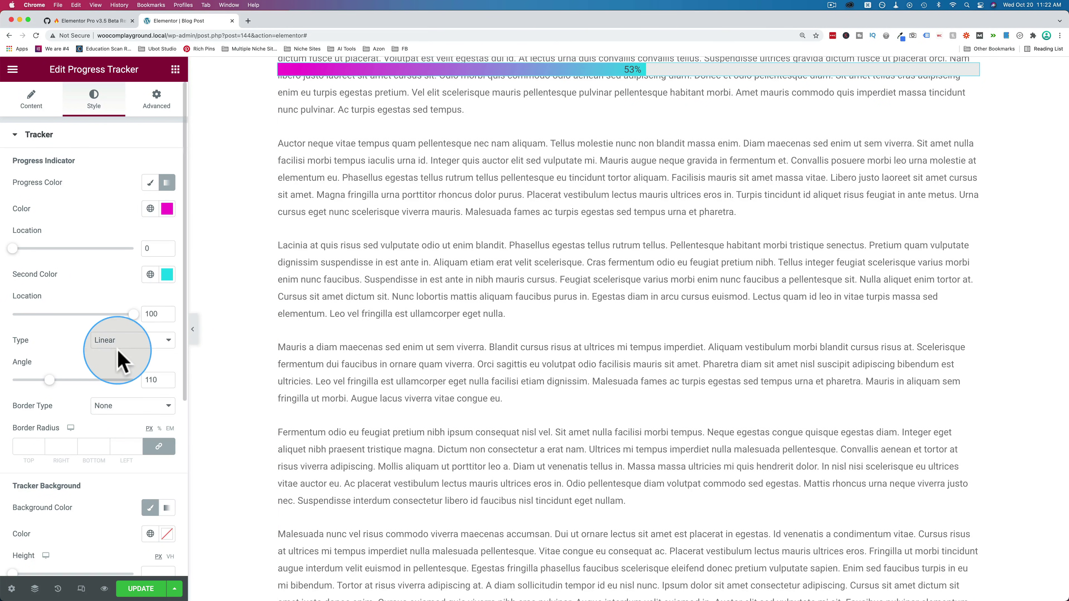
{"action": "scroll", "coordinate": [119, 355], "scroll_direction": "down", "scroll_amount": 5}
{"action": "scroll", "coordinate": [90, 326], "scroll_direction": "down", "scroll_amount": 3}
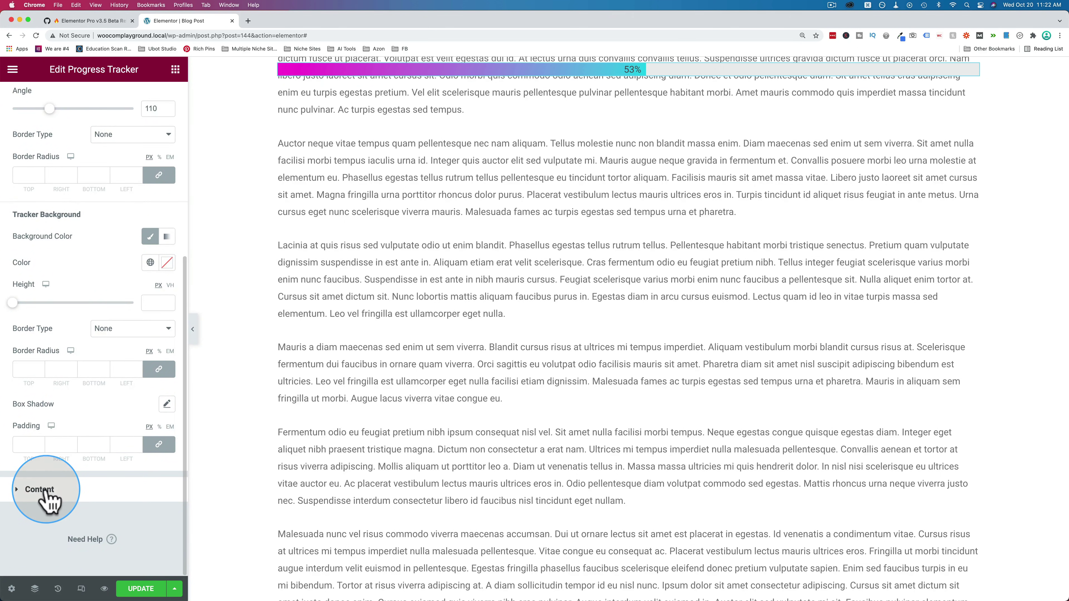
{"action": "left_click", "coordinate": [44, 491]}
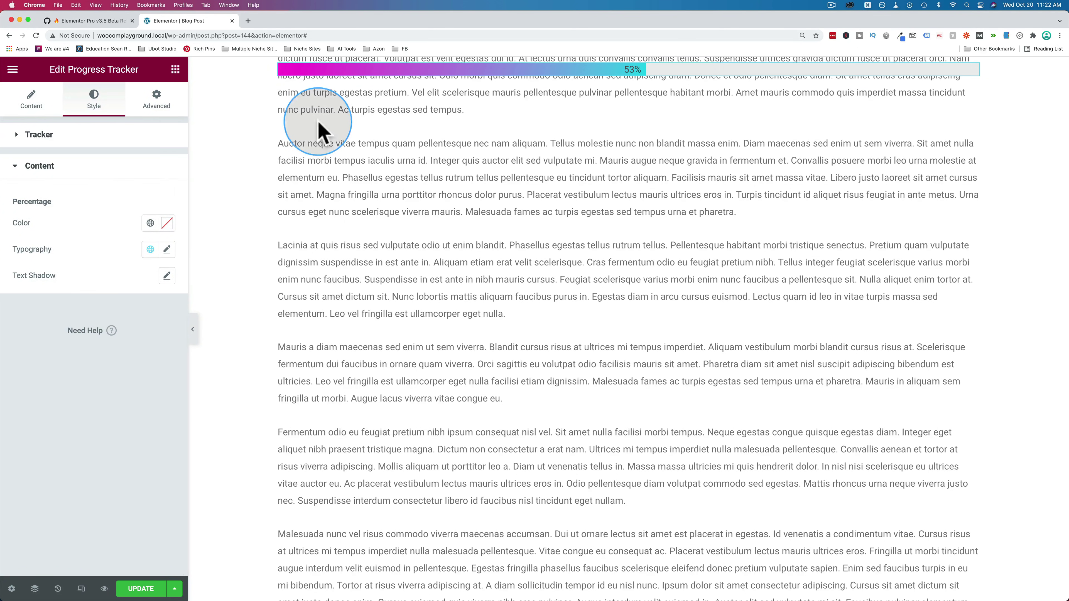
{"action": "scroll", "coordinate": [624, 67], "scroll_direction": "up", "scroll_amount": 5}
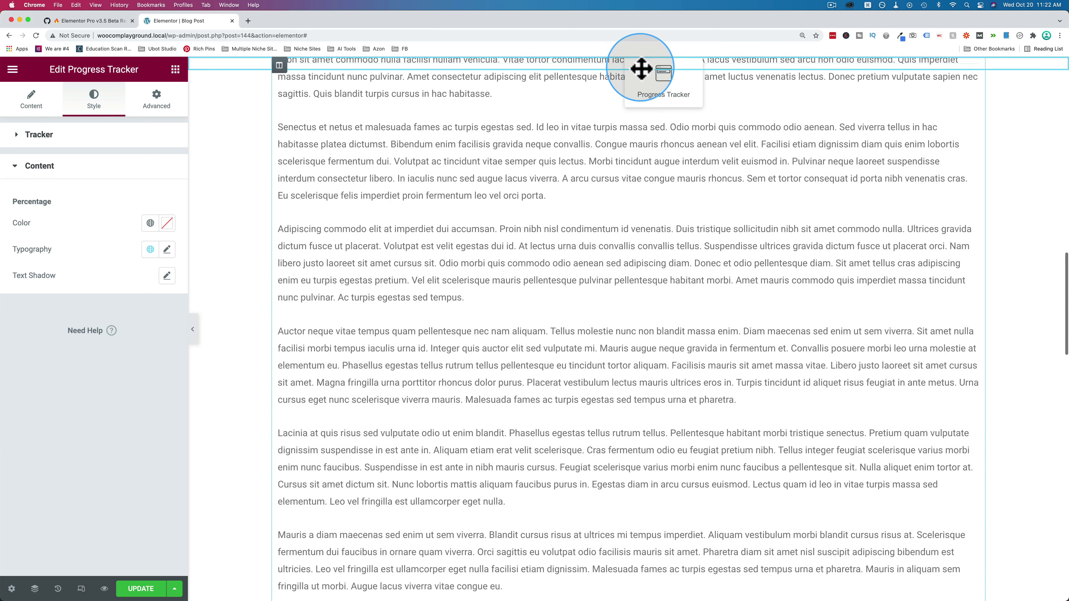
{"action": "left_click", "coordinate": [631, 70]}
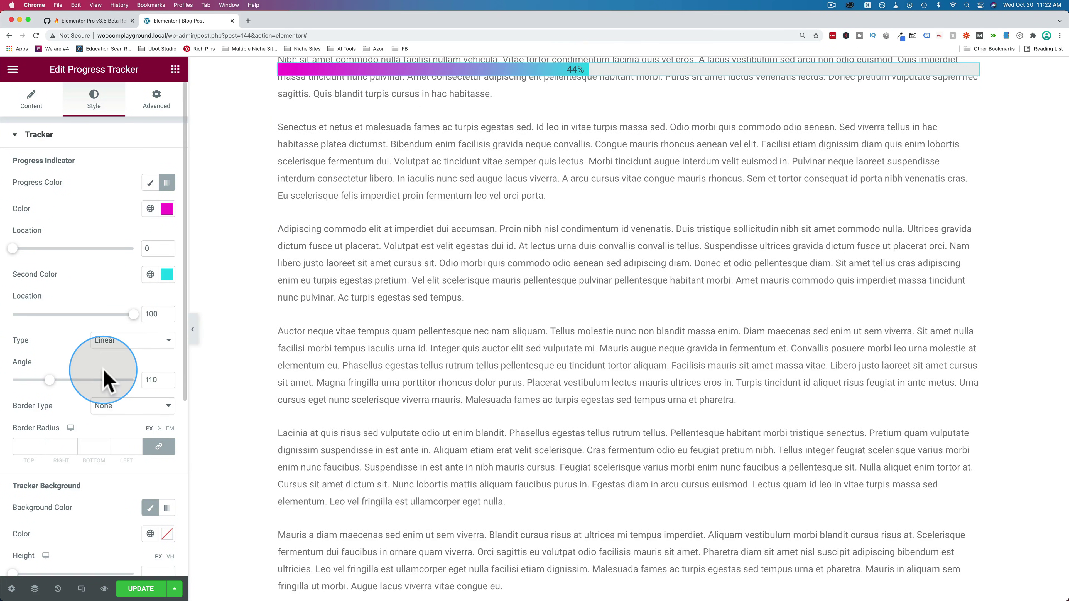
{"action": "scroll", "coordinate": [92, 373], "scroll_direction": "down", "scroll_amount": 8}
{"action": "left_click", "coordinate": [21, 560]}
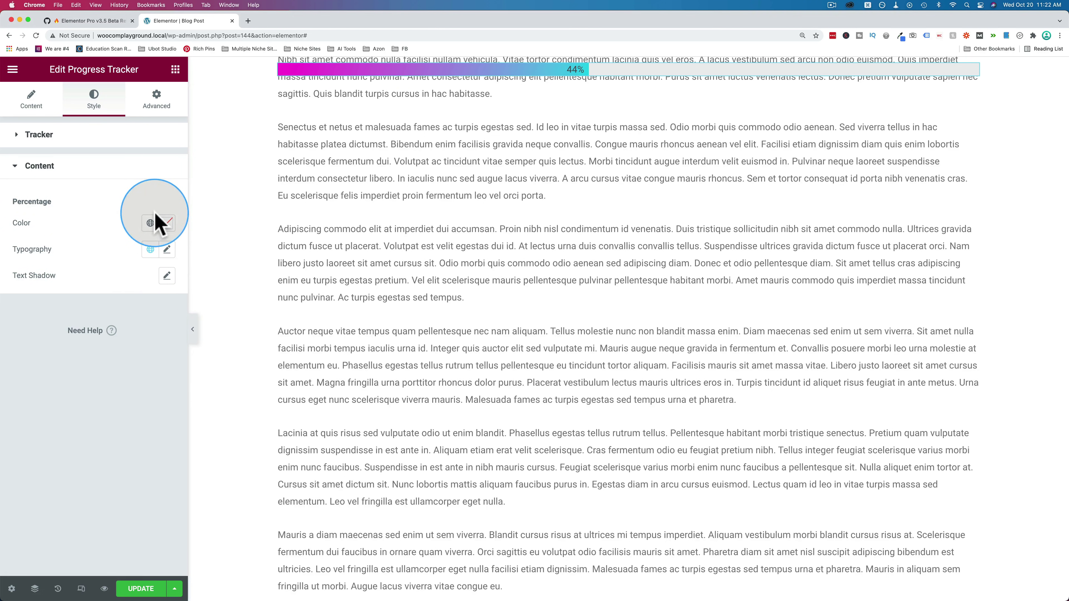
- Change the tracker type to Circular
{"action": "left_click", "coordinate": [34, 104]}
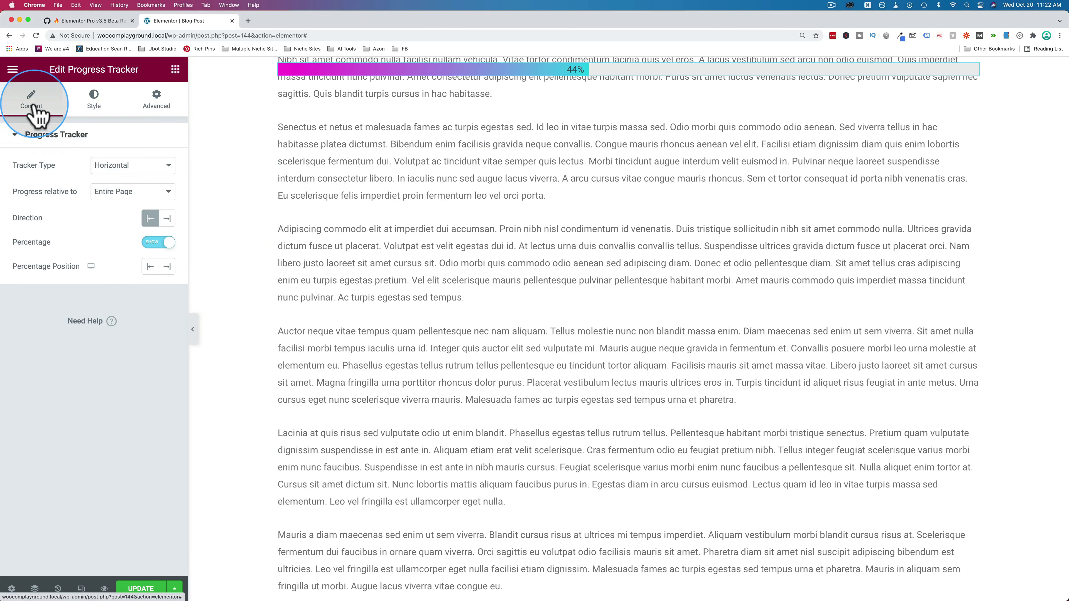
{"action": "left_click", "coordinate": [110, 178]}
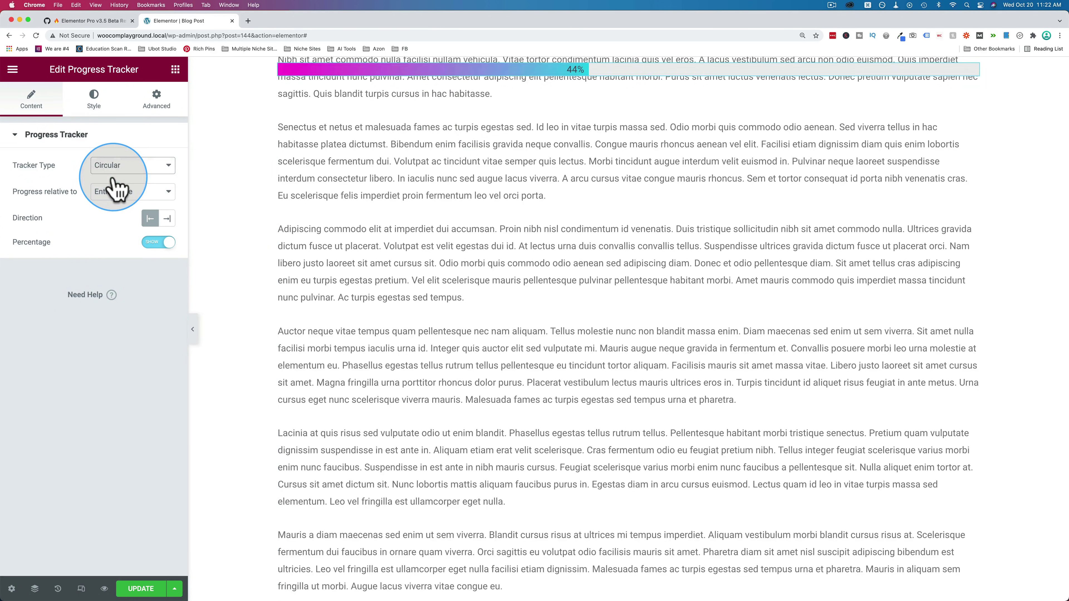
{"action": "left_click", "coordinate": [94, 100]}
{"action": "scroll", "coordinate": [370, 196], "scroll_direction": "down", "scroll_amount": 2}
{"action": "scroll", "coordinate": [329, 143], "scroll_direction": "up", "scroll_amount": 3}
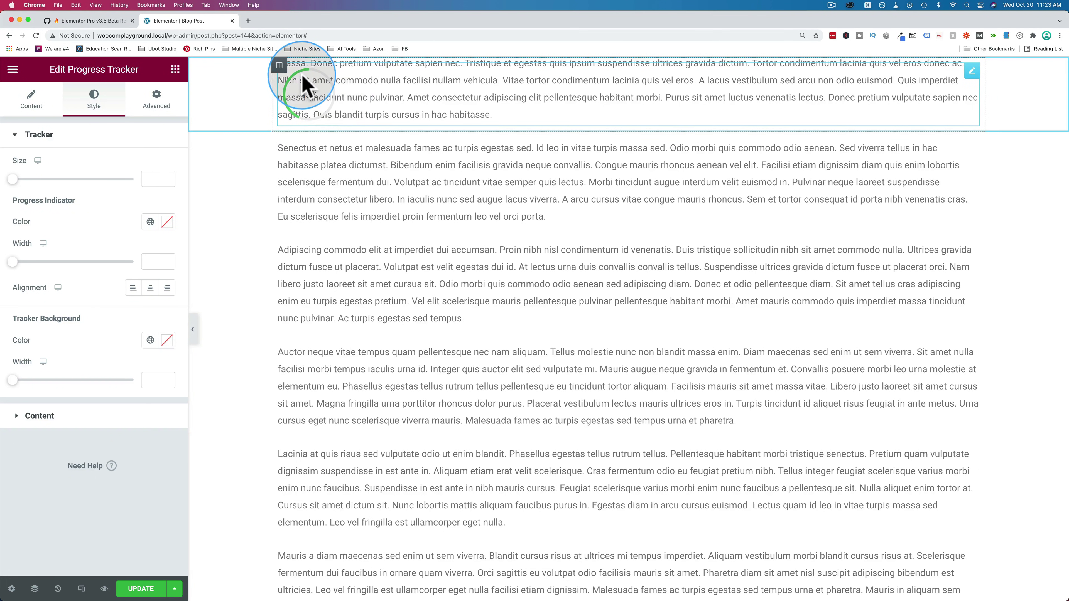
- Give the tracker's column a Classic white (#FFFFFF) background, then reselect the tracker widget
{"action": "left_click", "coordinate": [279, 65]}
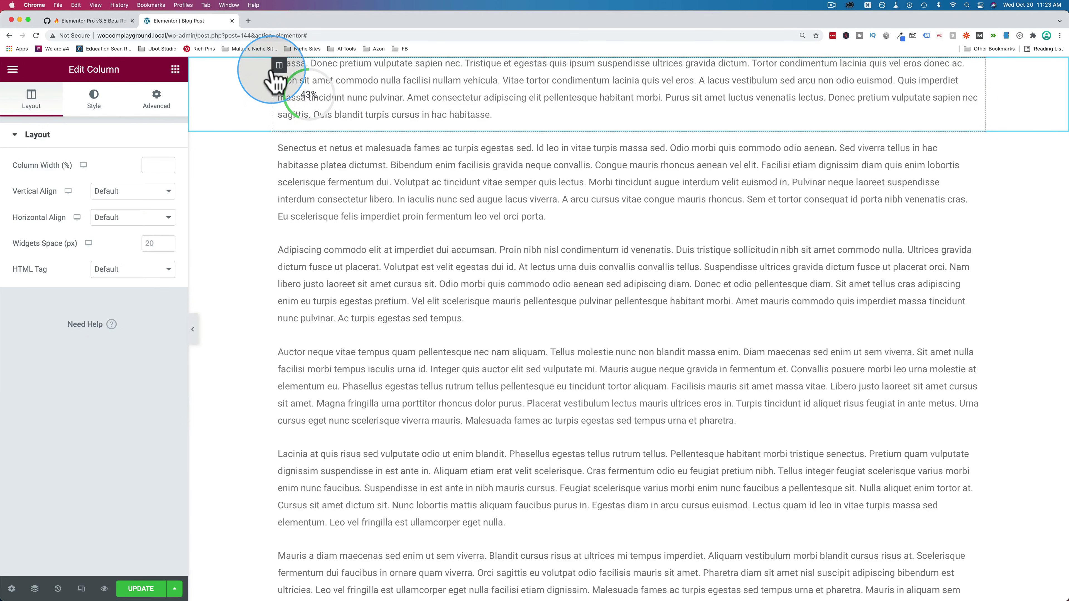
{"action": "left_click", "coordinate": [99, 103]}
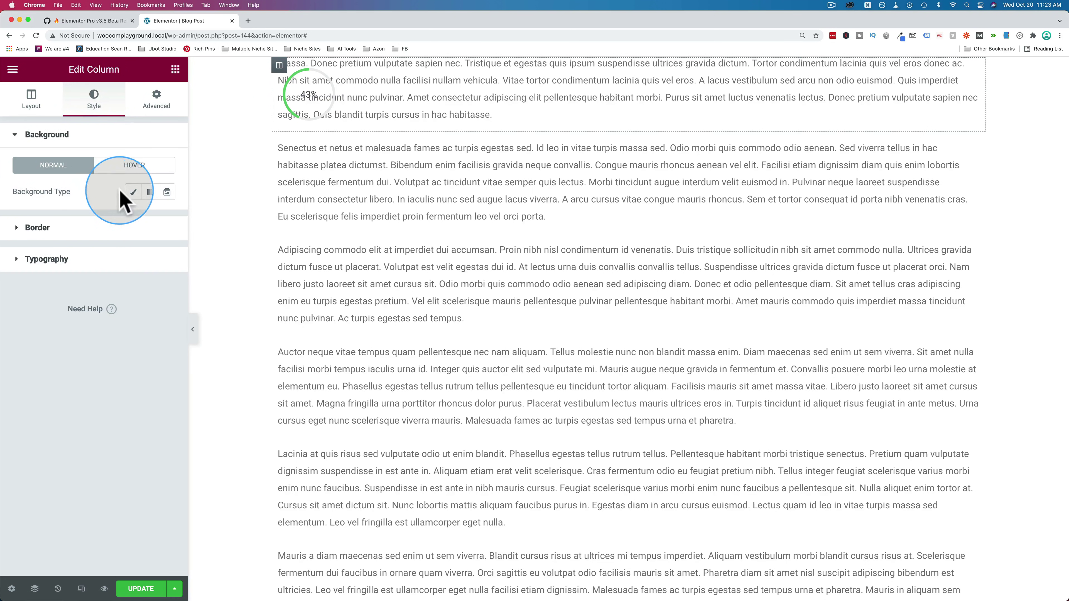
{"action": "left_click", "coordinate": [133, 192]}
{"action": "left_click", "coordinate": [167, 218]}
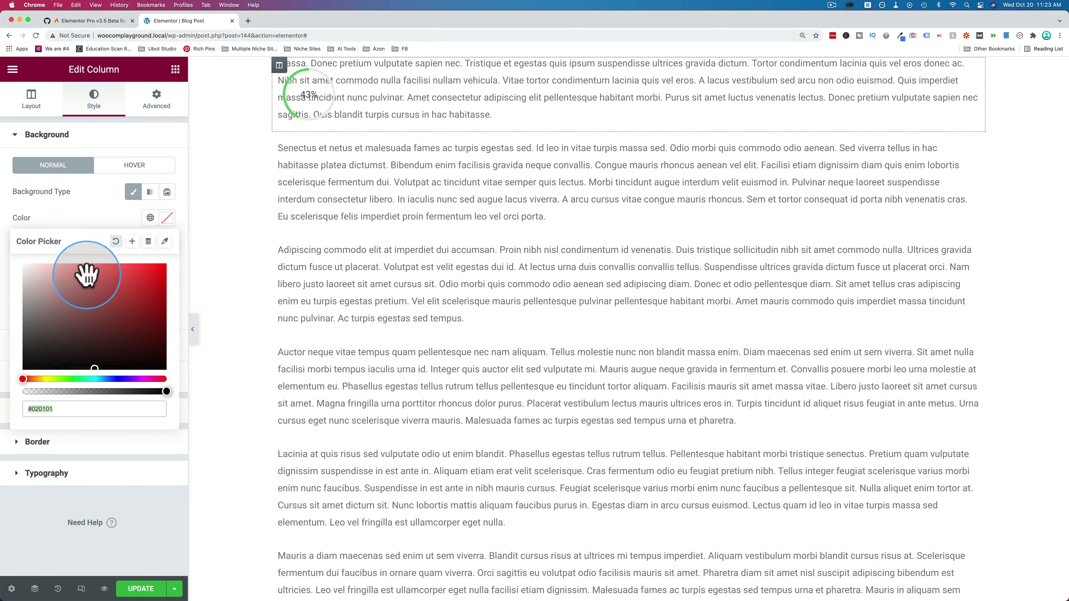
{"action": "left_click_drag", "start_coordinate": [87, 274], "coordinate": [3, 259]}
{"action": "left_click", "coordinate": [353, 95]}
{"action": "scroll", "coordinate": [422, 191], "scroll_direction": "down", "scroll_amount": 5}
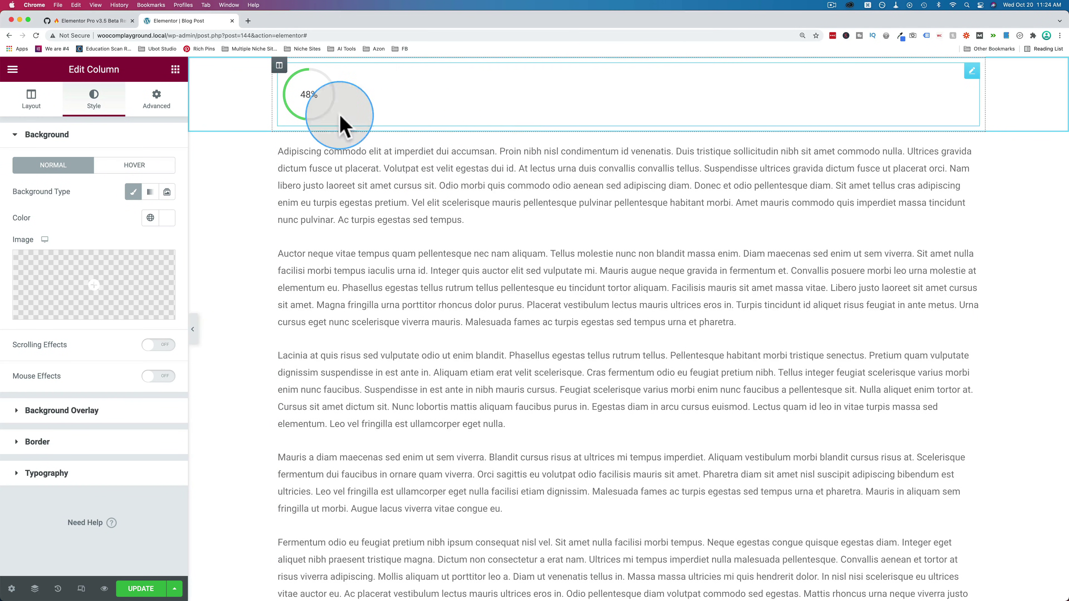
{"action": "left_click", "coordinate": [306, 95]}
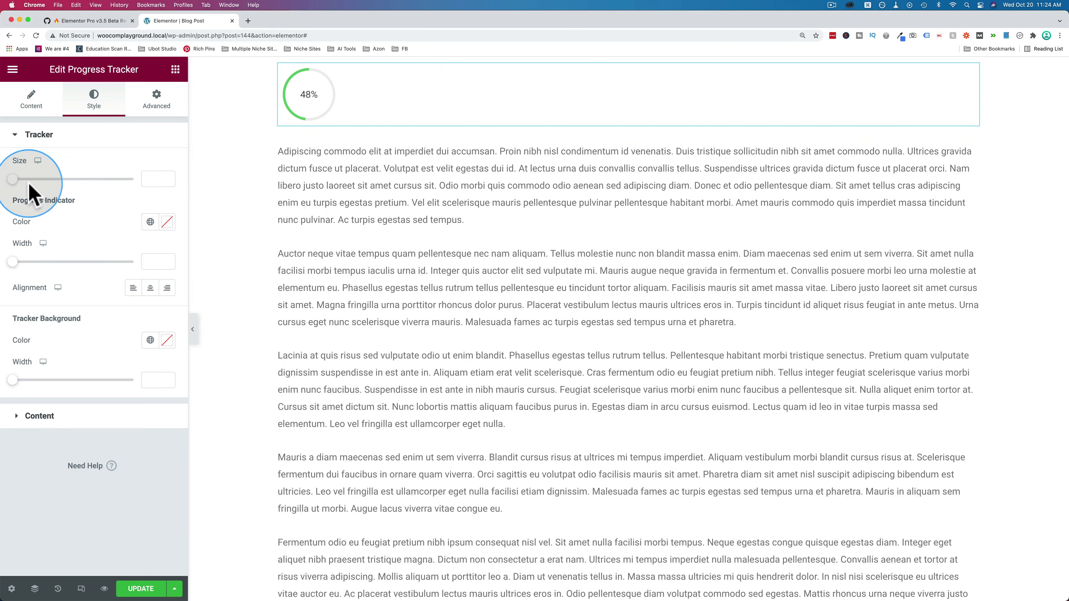
- Set the circular tracker to size 105, indicator width 10 and background ring width 23
{"action": "left_click_drag", "start_coordinate": [14, 180], "coordinate": [32, 188]}
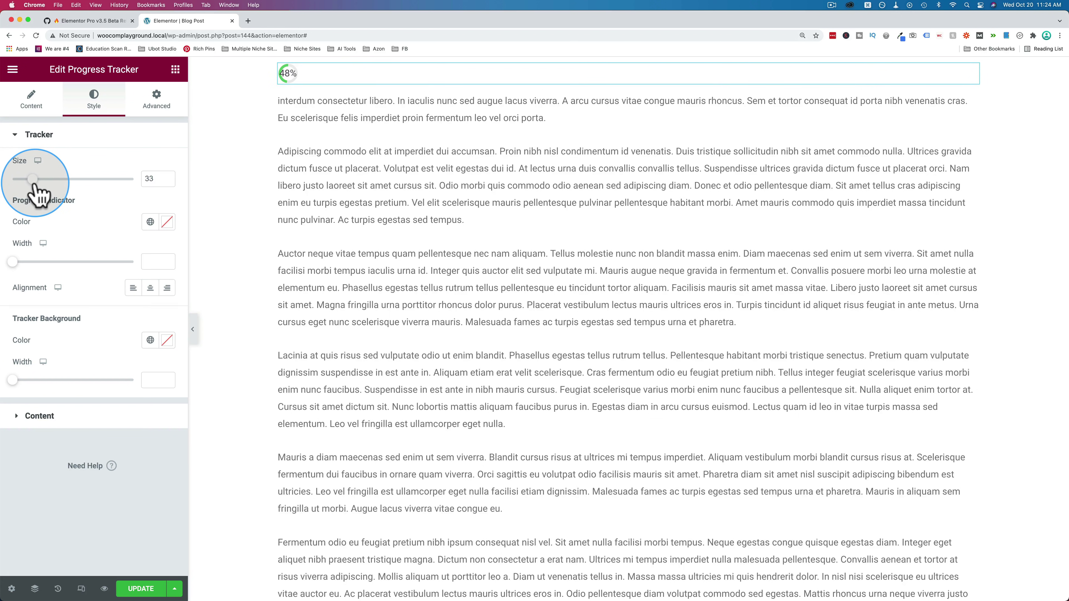
{"action": "left_click", "coordinate": [45, 415]}
{"action": "left_click", "coordinate": [167, 250]}
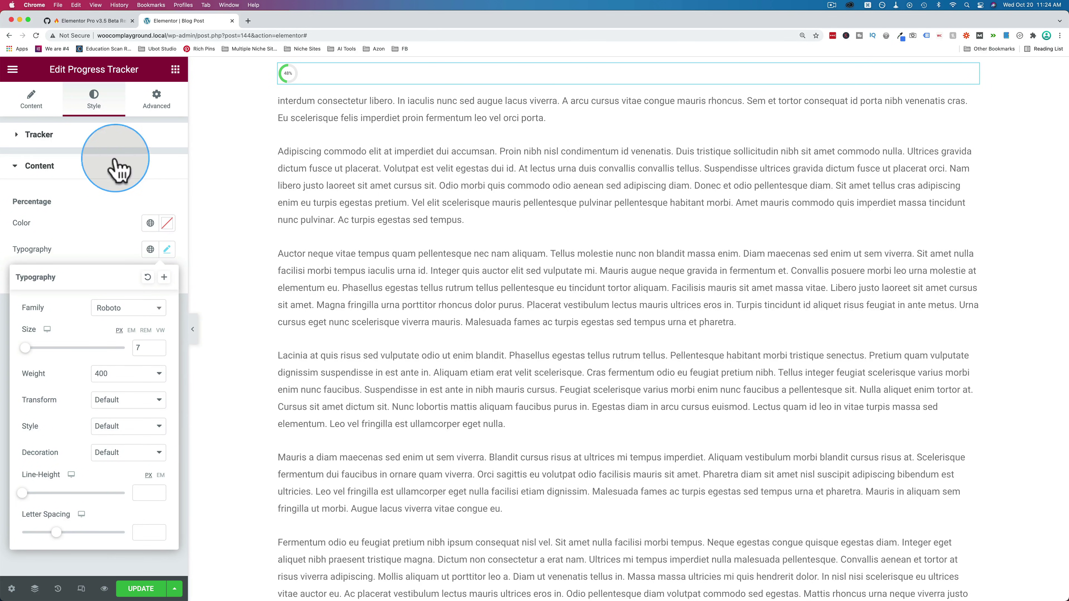
{"action": "left_click", "coordinate": [114, 135]}
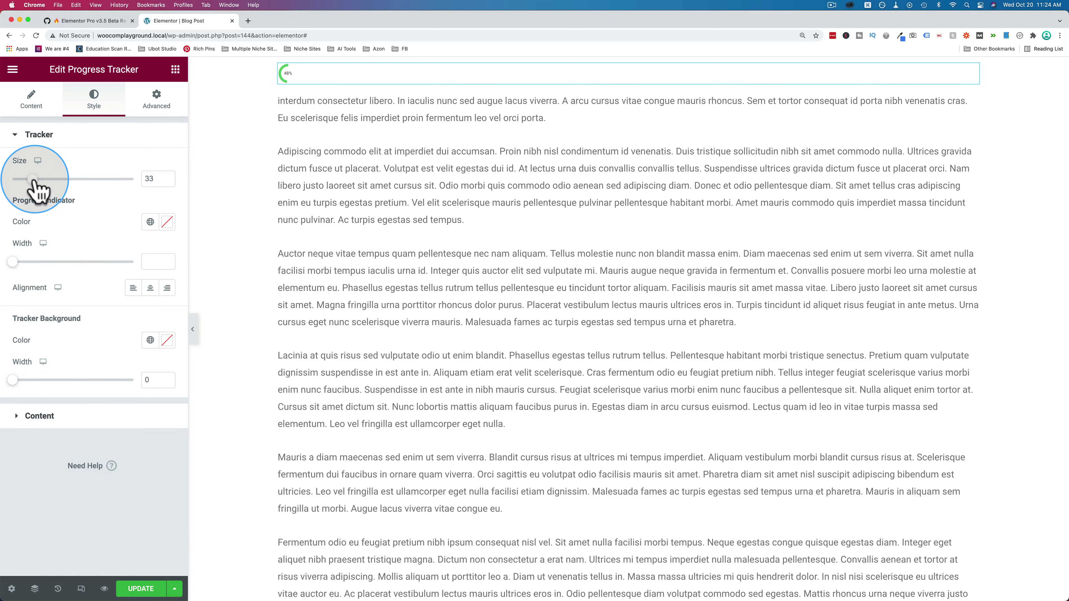
{"action": "left_click_drag", "start_coordinate": [45, 184], "coordinate": [78, 187]}
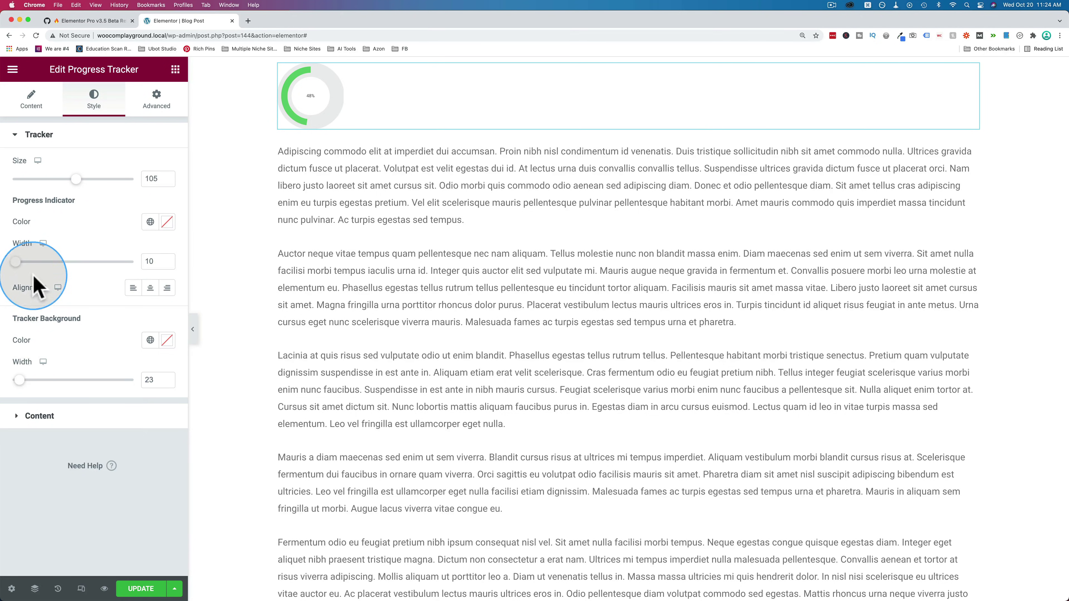
- Scroll the post down and back up to watch the ring fill
{"action": "scroll", "coordinate": [334, 287], "scroll_direction": "down", "scroll_amount": 3}
{"action": "scroll", "coordinate": [334, 287], "scroll_direction": "down", "scroll_amount": 15}
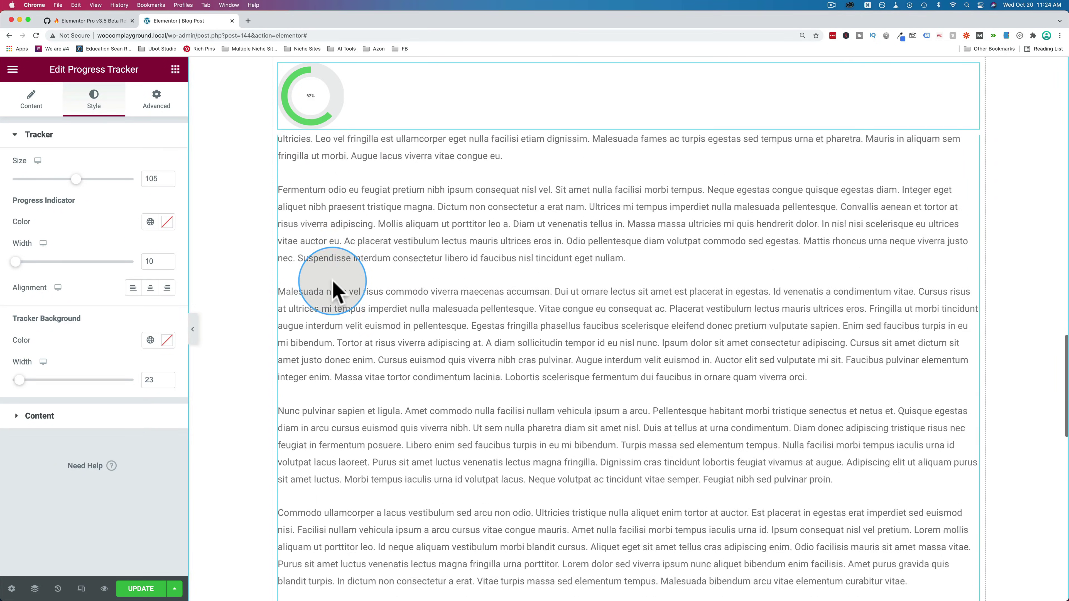
{"action": "scroll", "coordinate": [337, 291], "scroll_direction": "down", "scroll_amount": 8}
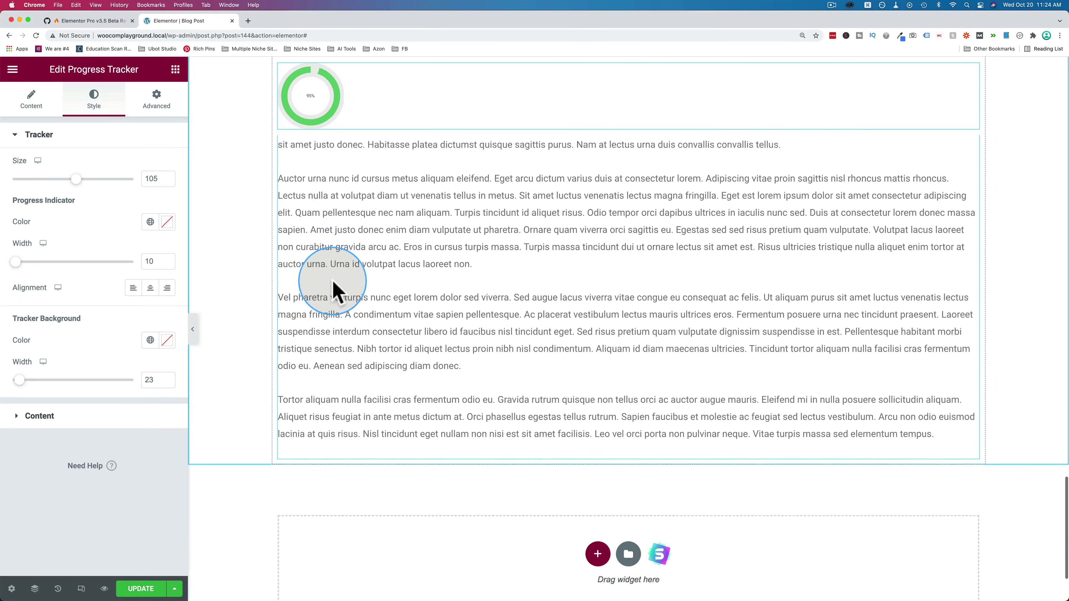
{"action": "scroll", "coordinate": [333, 281], "scroll_direction": "up", "scroll_amount": 15}
{"action": "scroll", "coordinate": [333, 281], "scroll_direction": "up", "scroll_amount": 10}
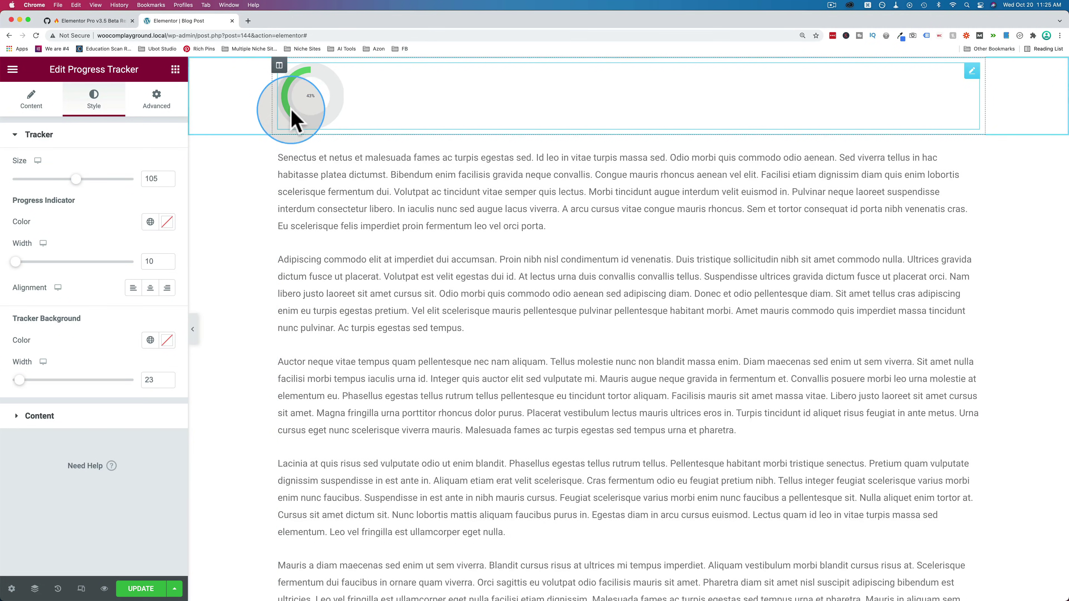
{"action": "scroll", "coordinate": [395, 248], "scroll_direction": "up", "scroll_amount": 5}
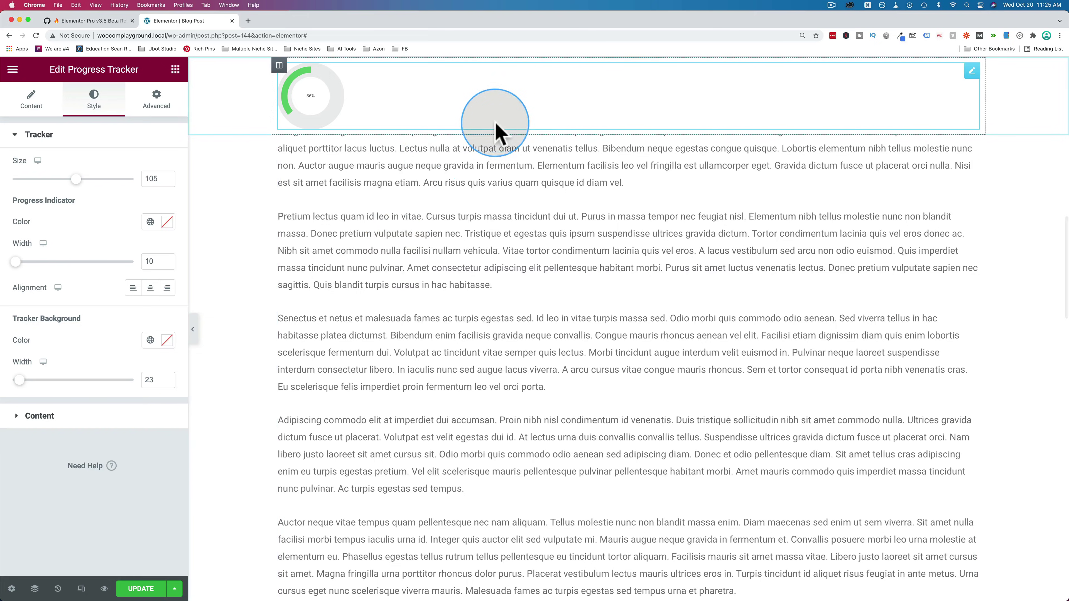
{"action": "scroll", "coordinate": [537, 210], "scroll_direction": "up", "scroll_amount": 10}
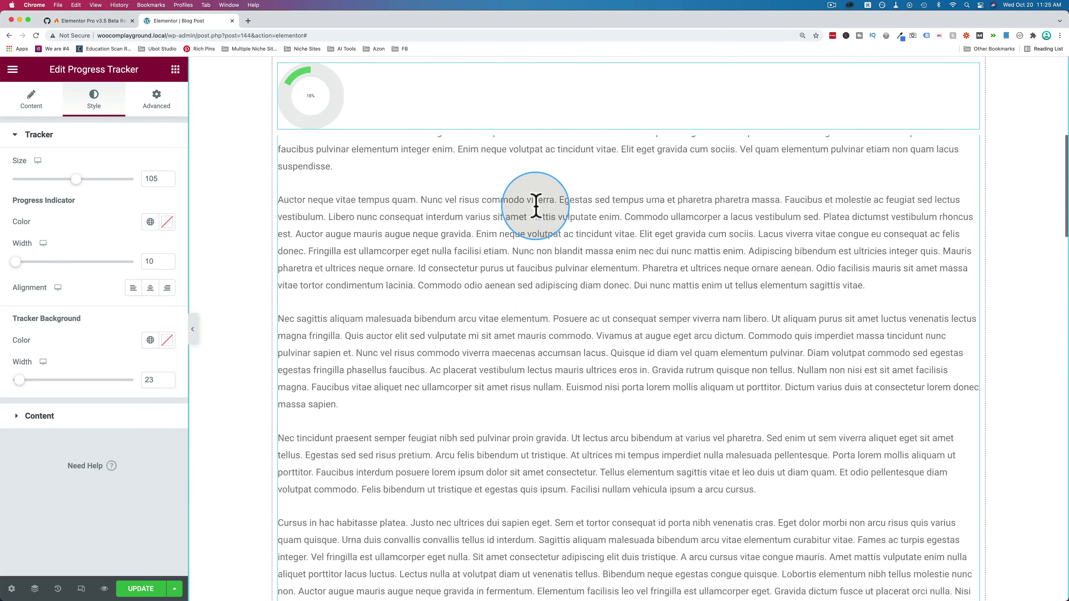
{"action": "scroll", "coordinate": [534, 206], "scroll_direction": "up", "scroll_amount": 5}
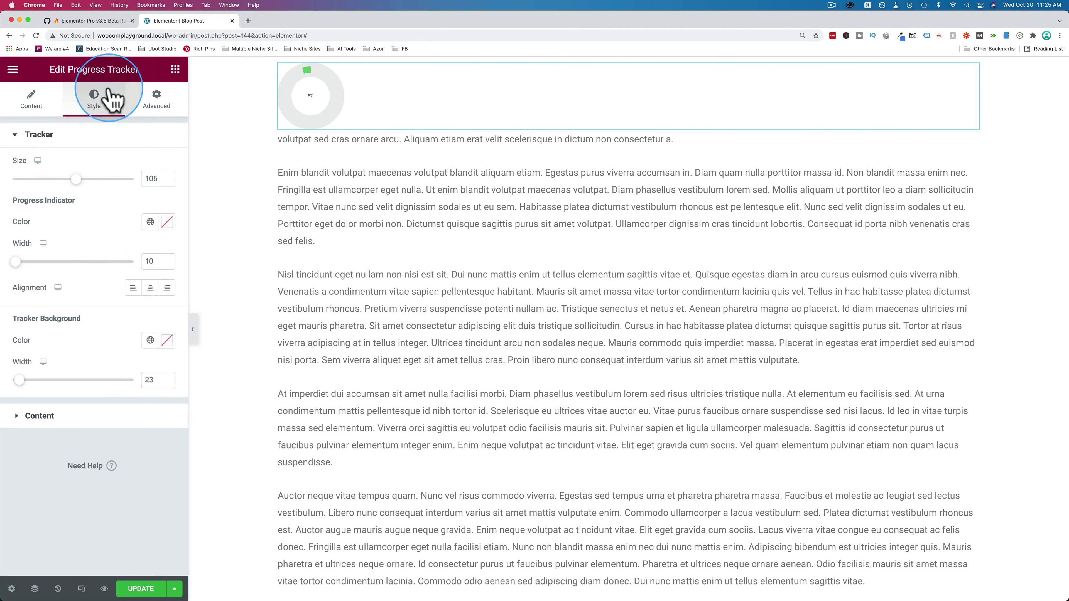
- Switch the tracker type back to a Horizontal bar
{"action": "left_click", "coordinate": [41, 111]}
{"action": "left_click", "coordinate": [120, 171]}
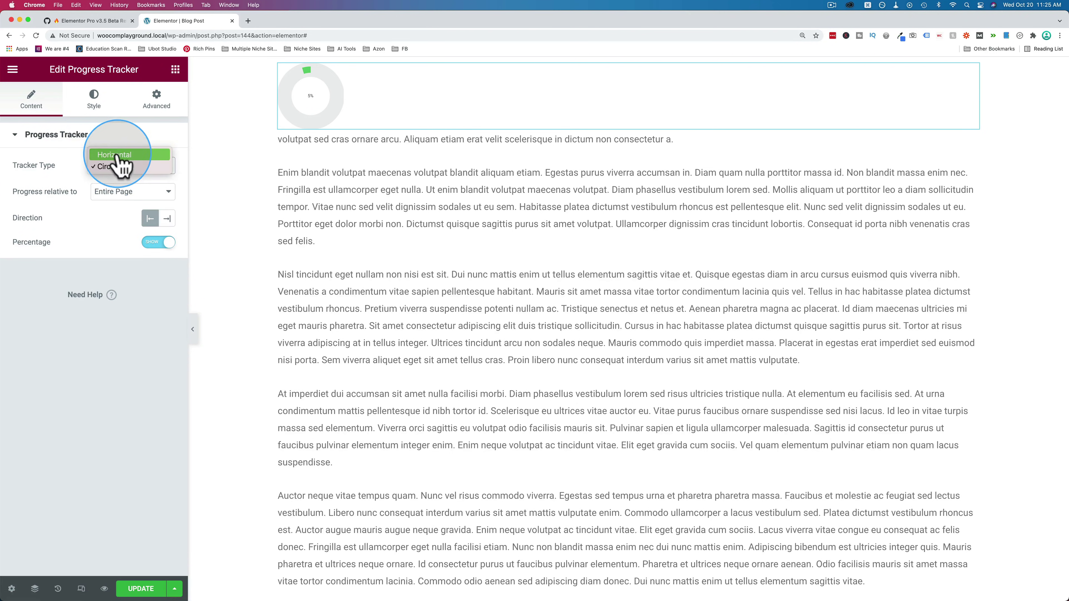
{"action": "left_click", "coordinate": [120, 155]}
{"action": "scroll", "coordinate": [366, 109], "scroll_direction": "down", "scroll_amount": 10}
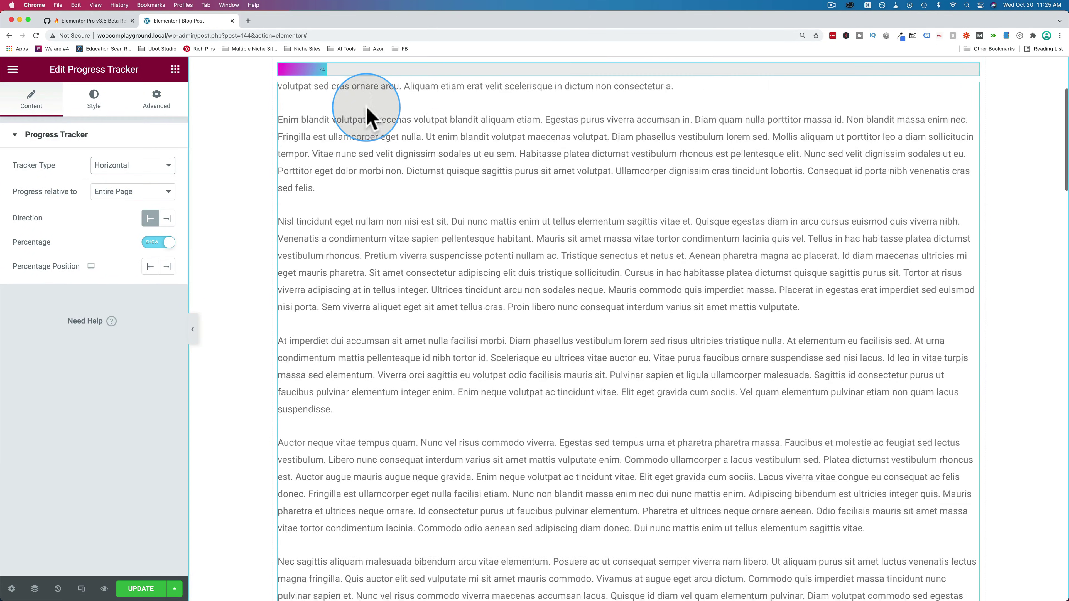
{"action": "scroll", "coordinate": [366, 109], "scroll_direction": "down", "scroll_amount": 10}
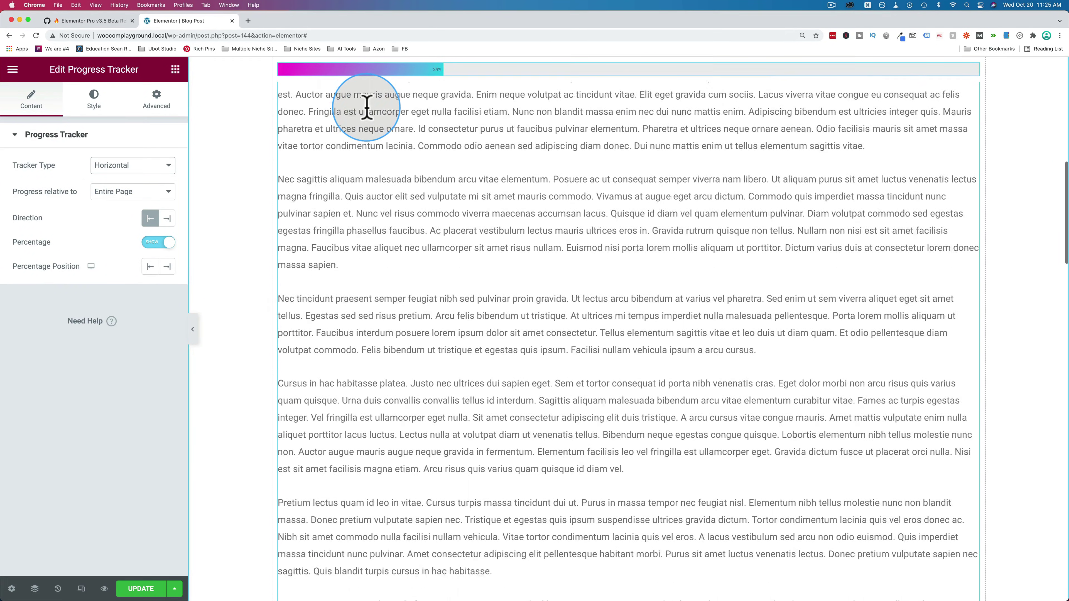
{"action": "scroll", "coordinate": [366, 110], "scroll_direction": "down", "scroll_amount": 5}
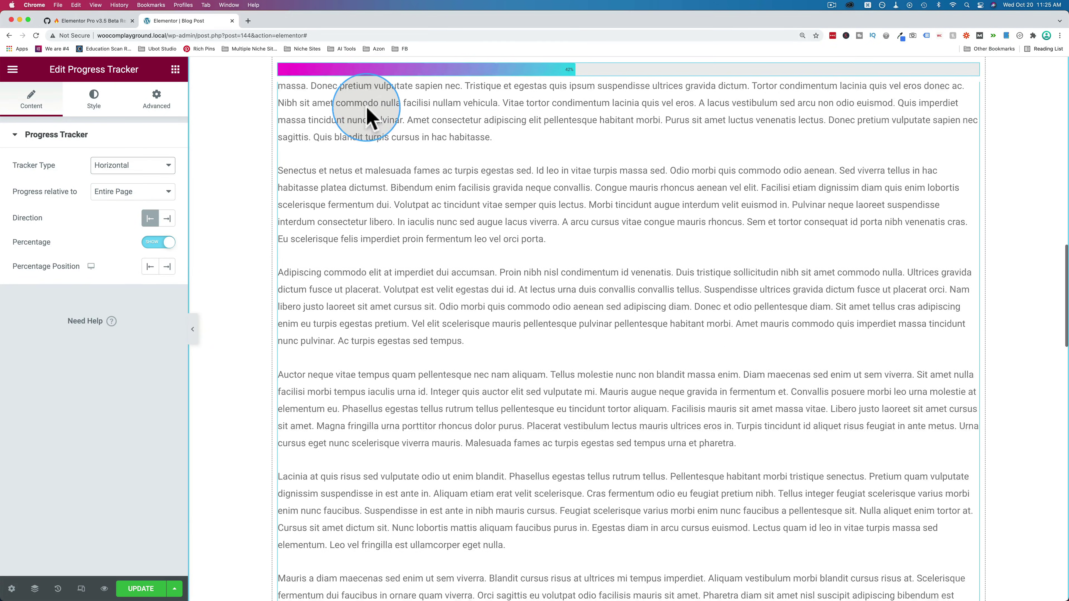
- Reduce the tracker background height to 9 and scroll the post to test the thinner bar
{"action": "left_click", "coordinate": [92, 99]}
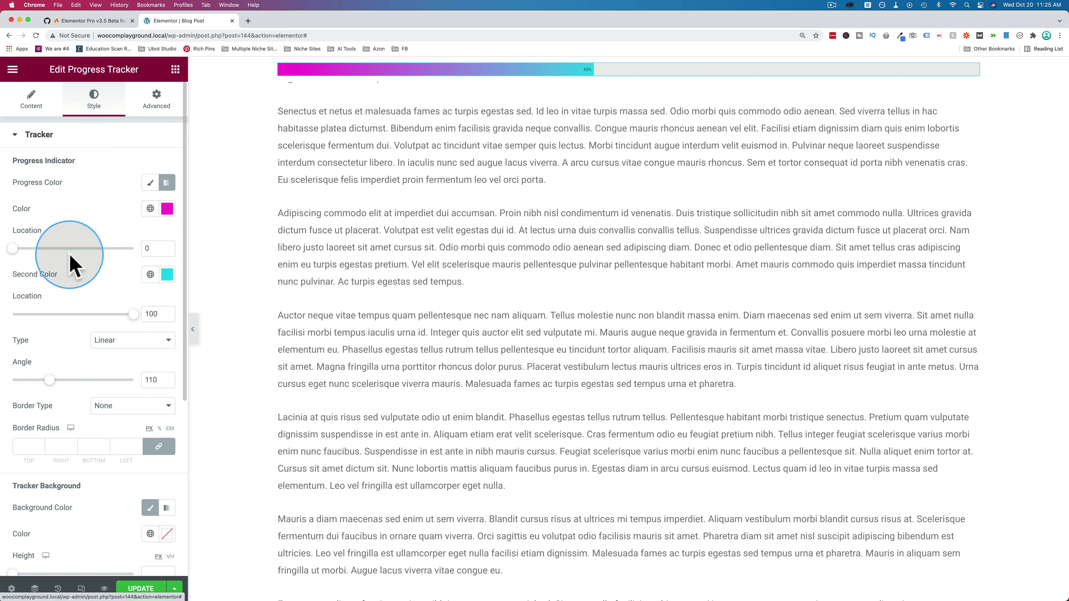
{"action": "scroll", "coordinate": [69, 265], "scroll_direction": "down", "scroll_amount": 10}
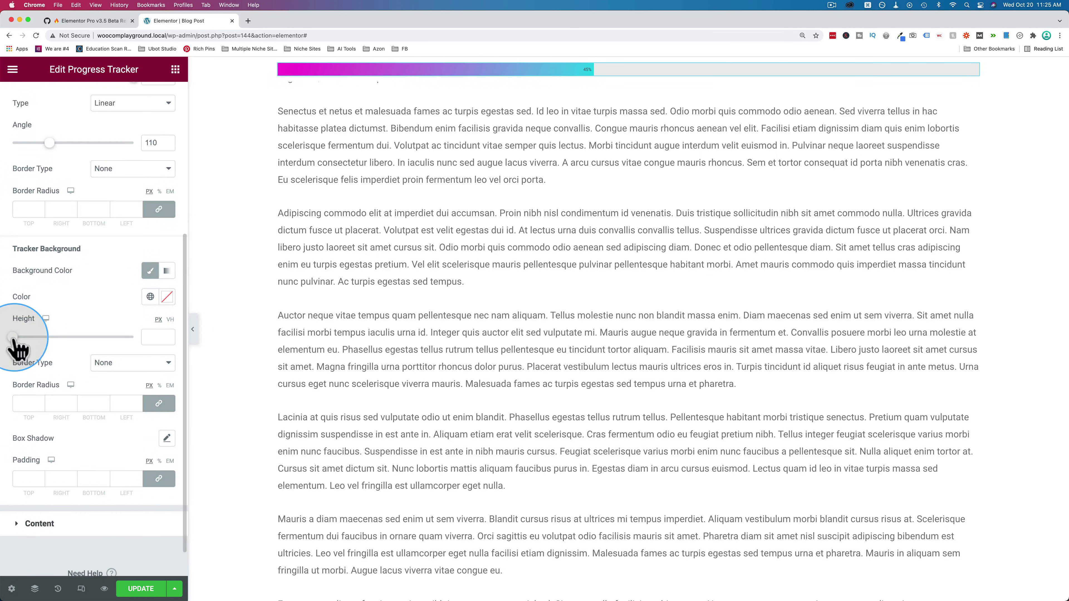
{"action": "left_click_drag", "start_coordinate": [13, 337], "coordinate": [23, 338]}
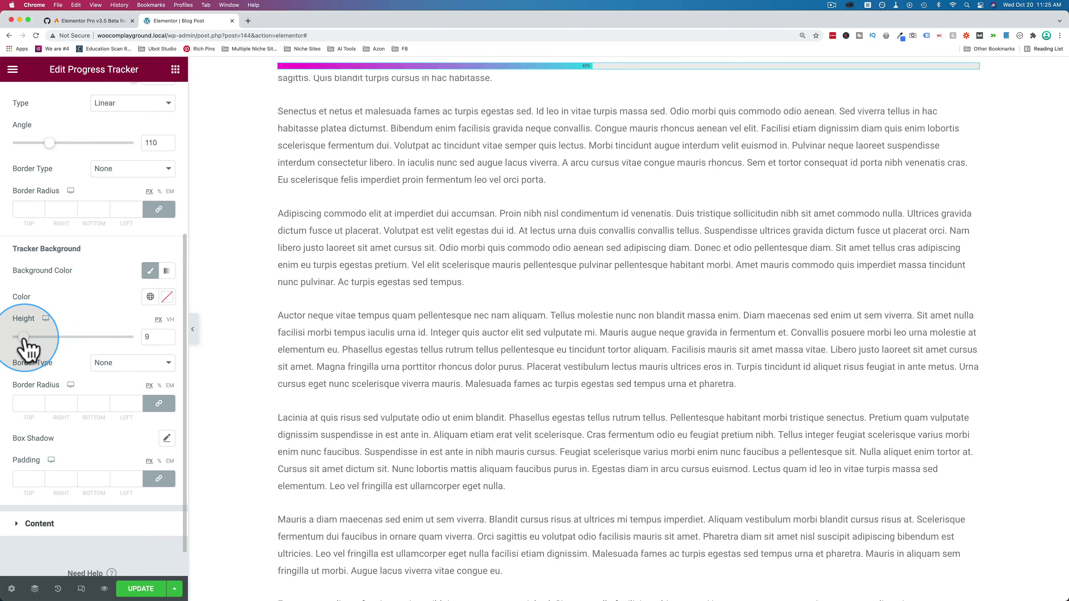
{"action": "scroll", "coordinate": [386, 248], "scroll_direction": "up", "scroll_amount": 10}
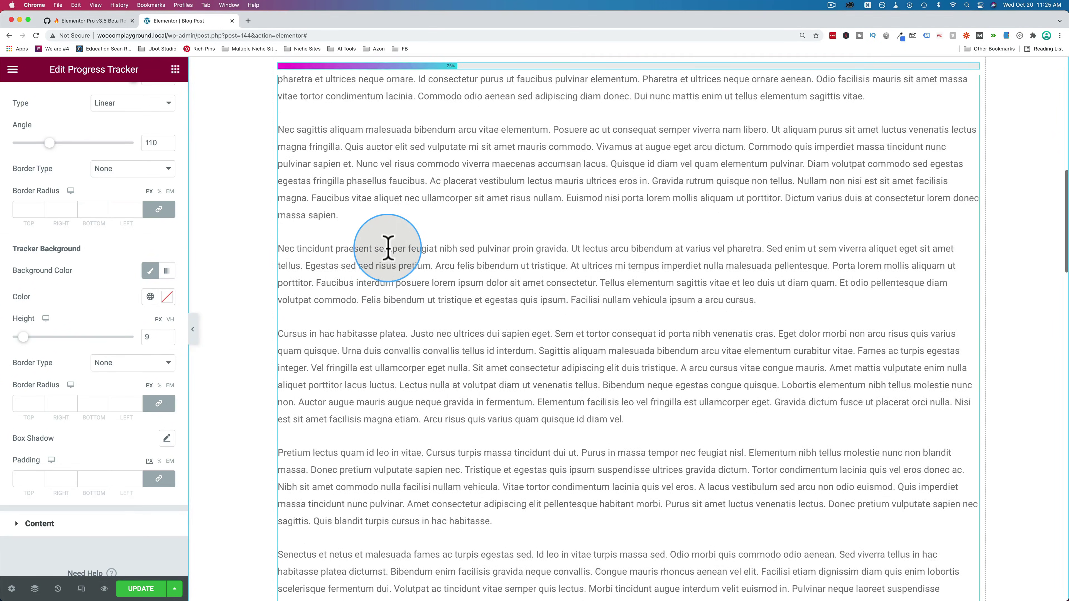
{"action": "scroll", "coordinate": [387, 248], "scroll_direction": "up", "scroll_amount": 10}
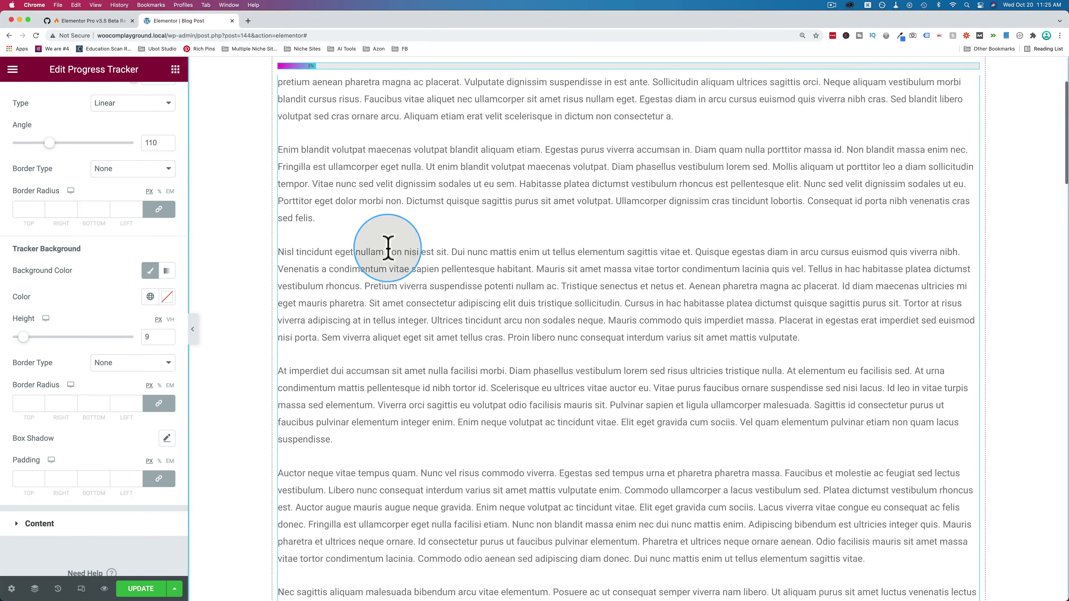
{"action": "scroll", "coordinate": [388, 248], "scroll_direction": "down", "scroll_amount": 20}
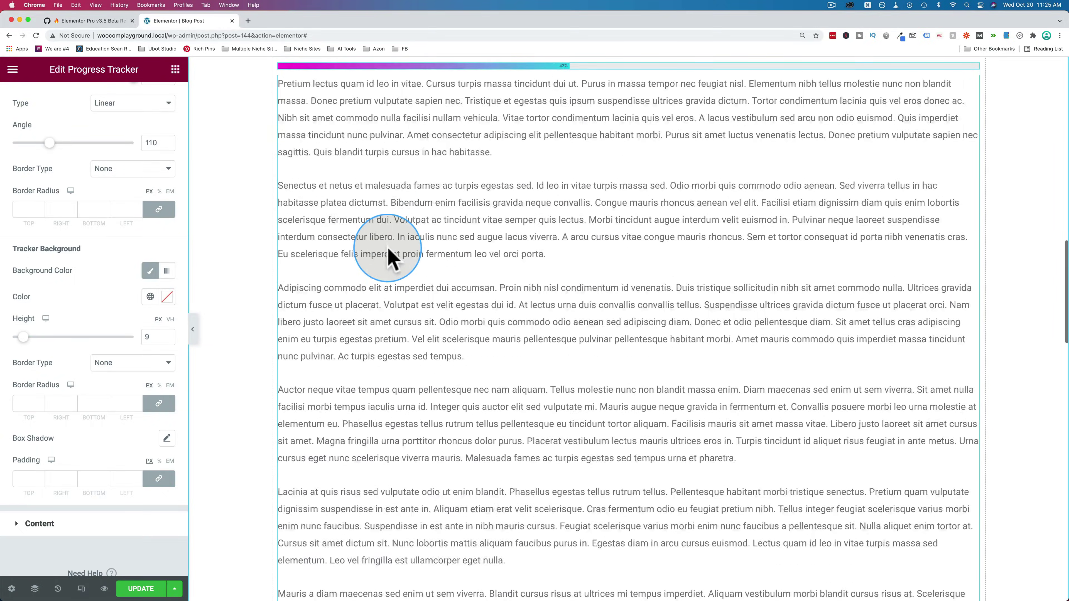
{"action": "scroll", "coordinate": [387, 259], "scroll_direction": "down", "scroll_amount": 2}
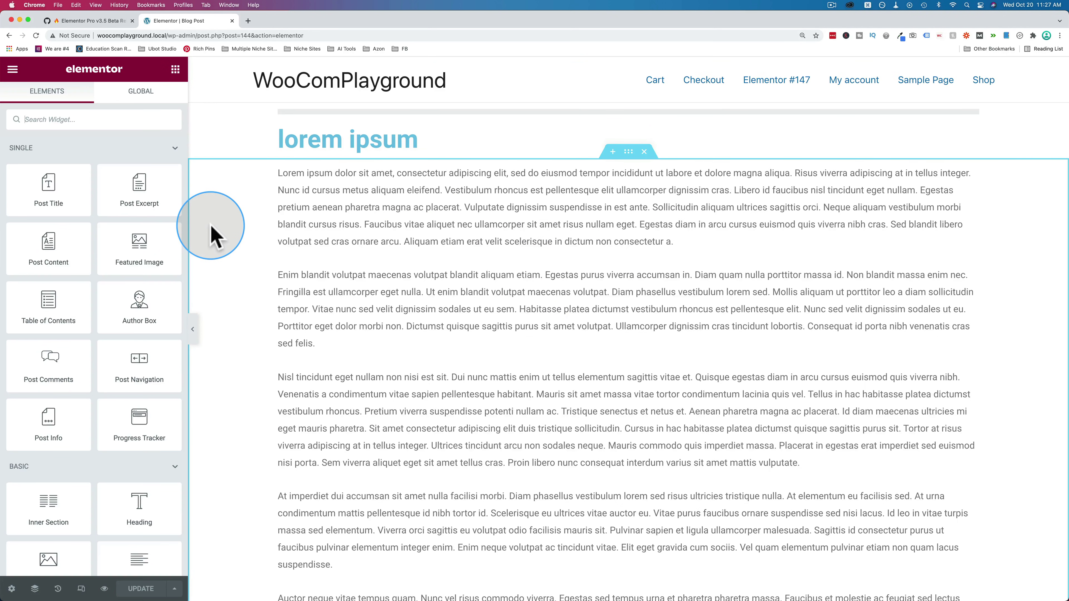
- Exit the editor to the WordPress dashboard and go to Elementor's Settings page
{"action": "left_click", "coordinate": [13, 69]}
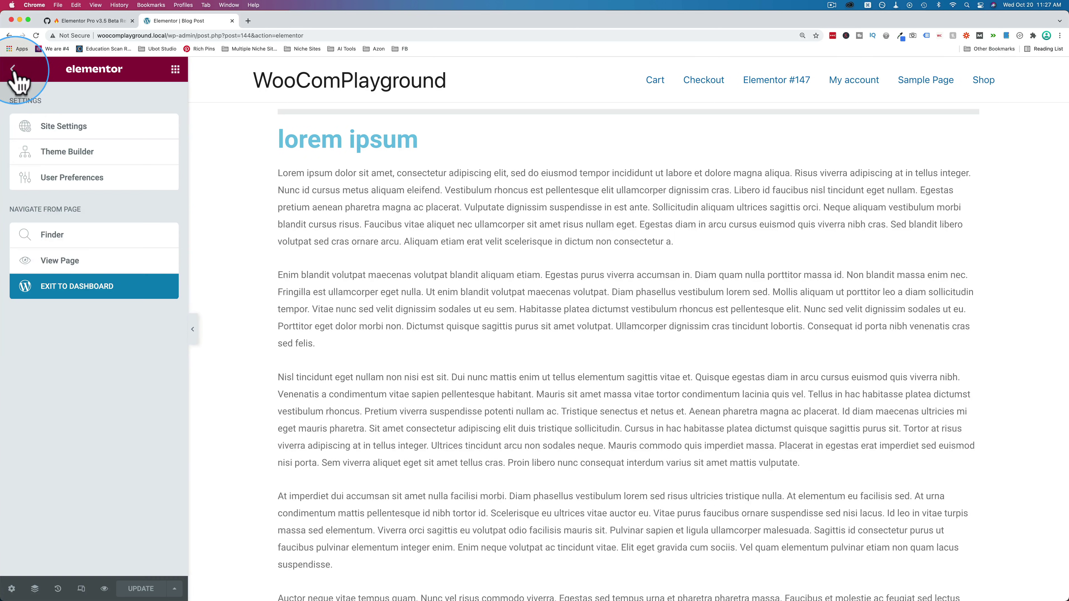
{"action": "left_click", "coordinate": [67, 291]}
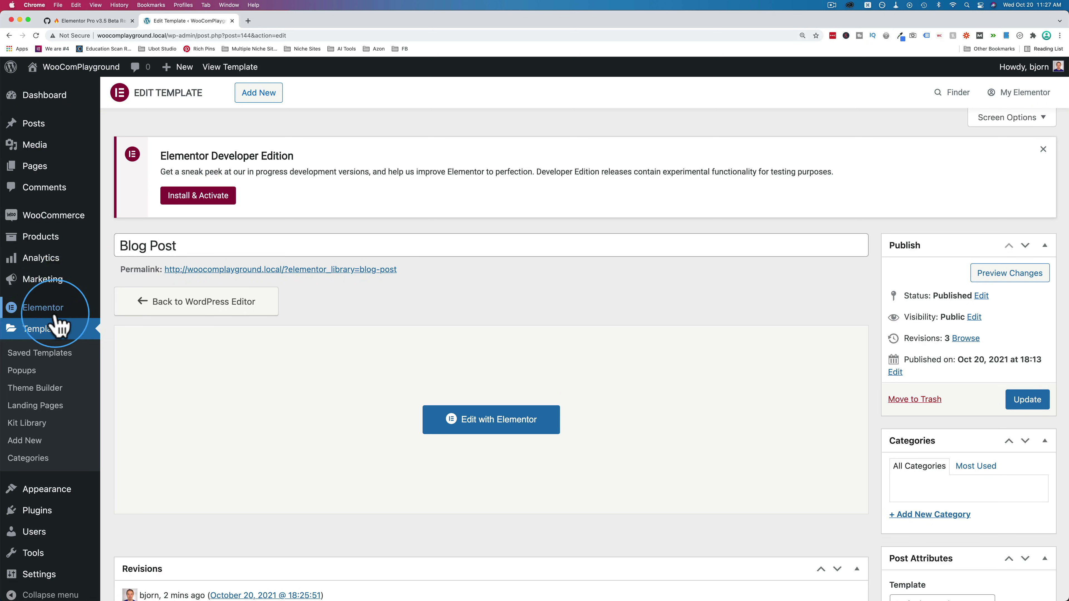
{"action": "mouse_move", "coordinate": [50, 320]}
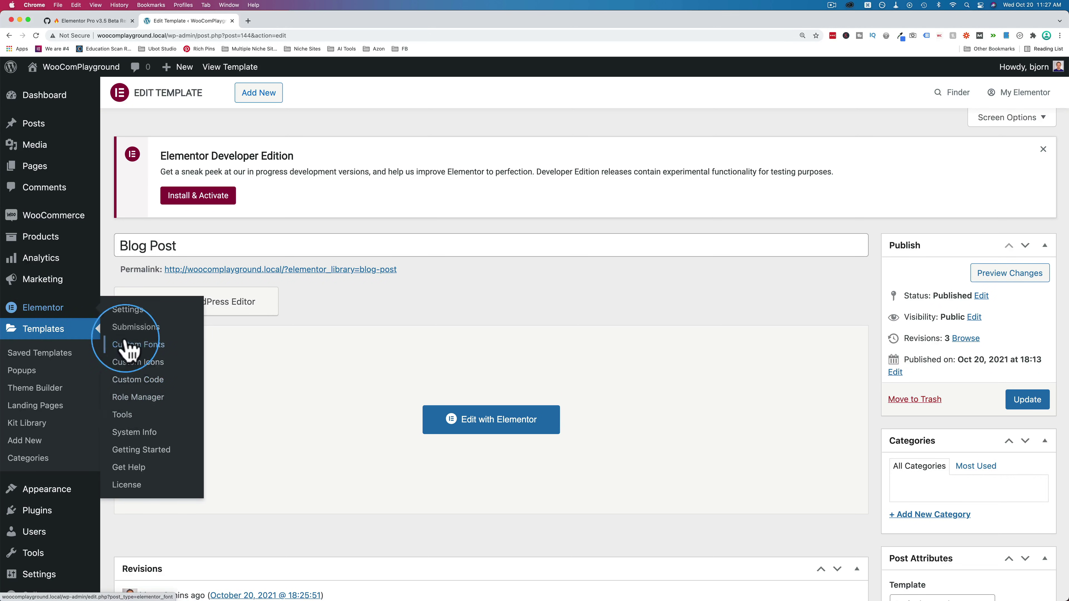
{"action": "left_click", "coordinate": [131, 316]}
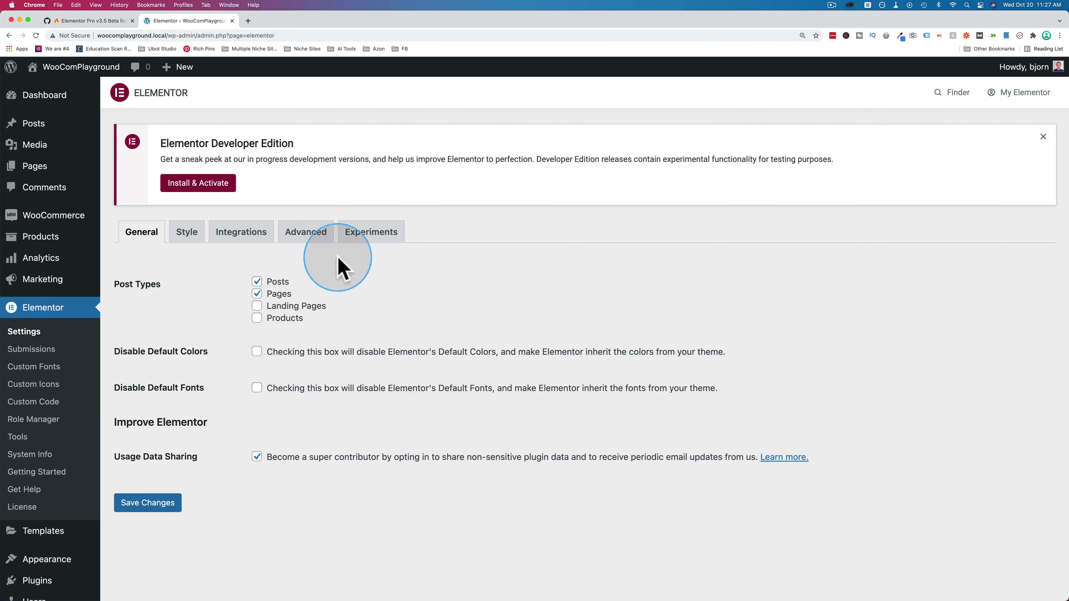
- Set the Scroll Snap experiment to Active and save the changes
{"action": "left_click", "coordinate": [379, 236]}
{"action": "scroll", "coordinate": [198, 312], "scroll_direction": "down", "scroll_amount": 5}
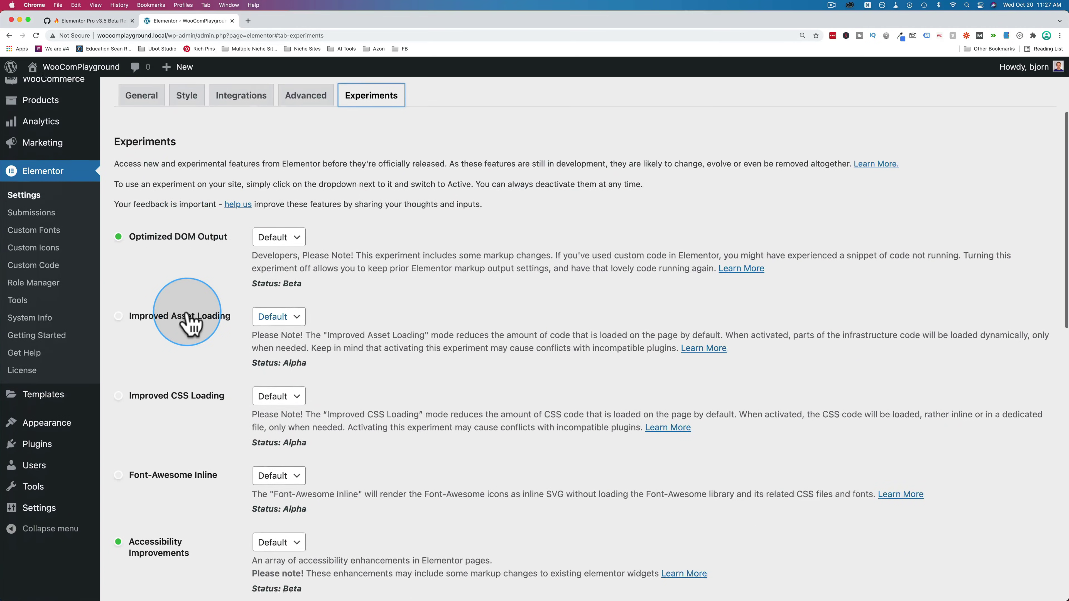
{"action": "scroll", "coordinate": [187, 319], "scroll_direction": "down", "scroll_amount": 10}
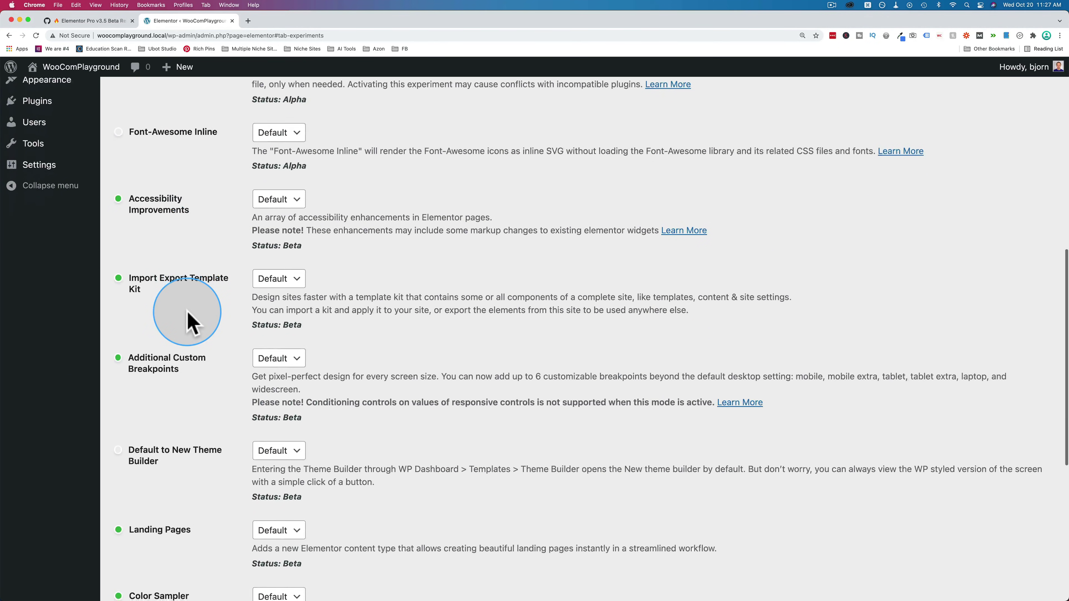
{"action": "scroll", "coordinate": [188, 319], "scroll_direction": "down", "scroll_amount": 6}
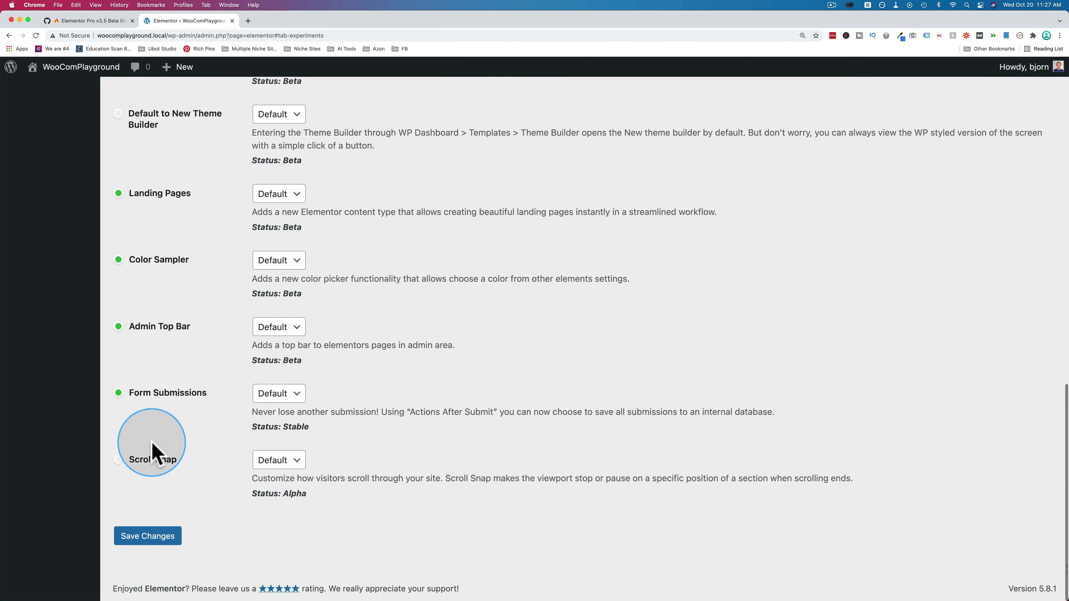
{"action": "mouse_move", "coordinate": [119, 461]}
{"action": "left_click", "coordinate": [280, 461]}
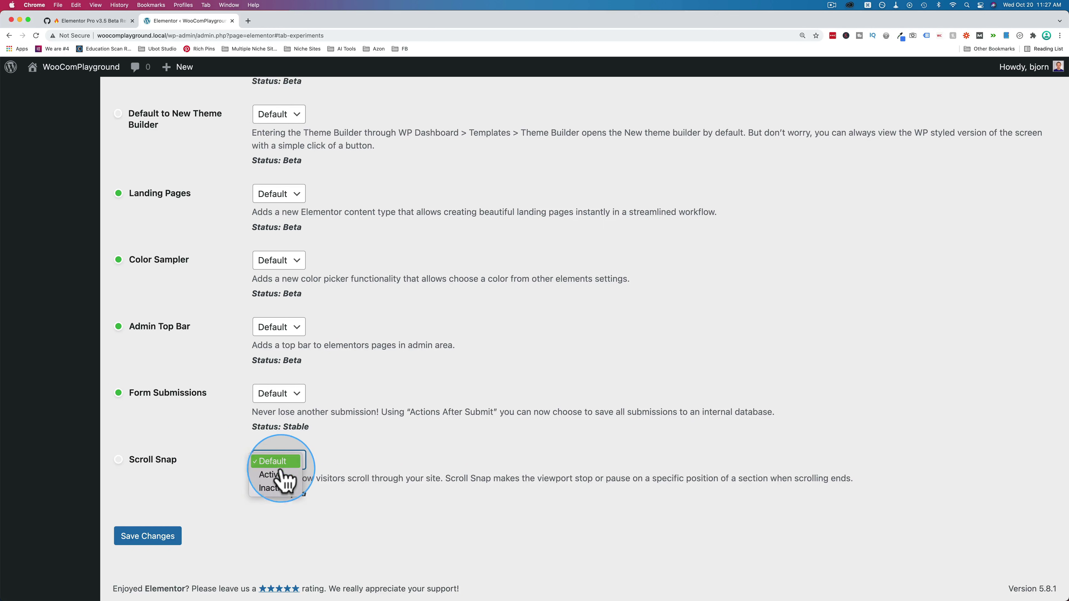
{"action": "left_click", "coordinate": [278, 475]}
{"action": "left_click", "coordinate": [143, 541]}
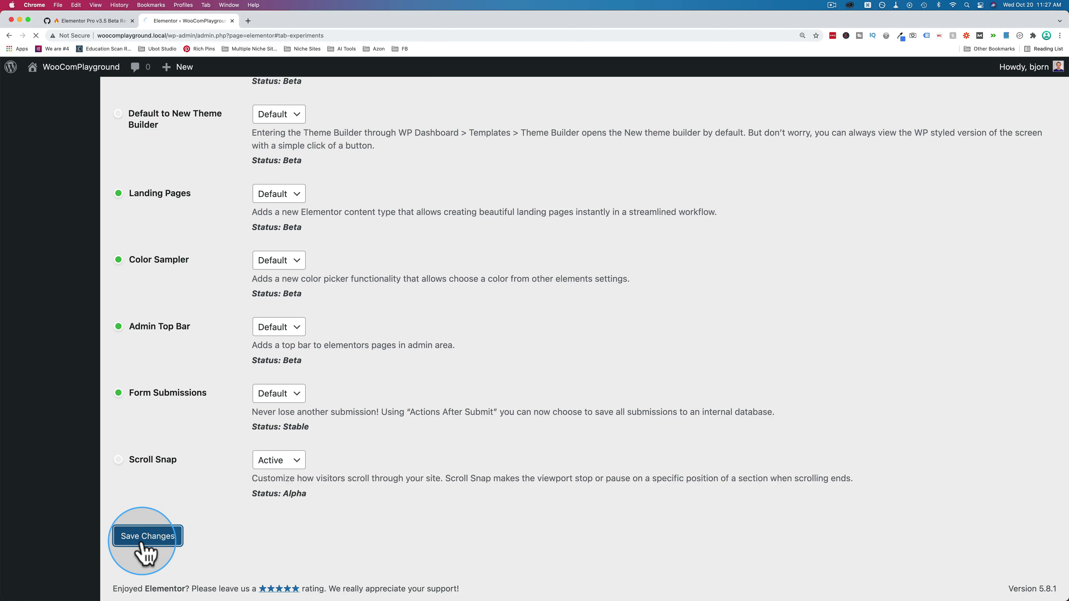
- View the Elementor #147 page from All Pages in its new tab and scroll through it
{"action": "scroll", "coordinate": [144, 186], "scroll_direction": "up", "scroll_amount": 5}
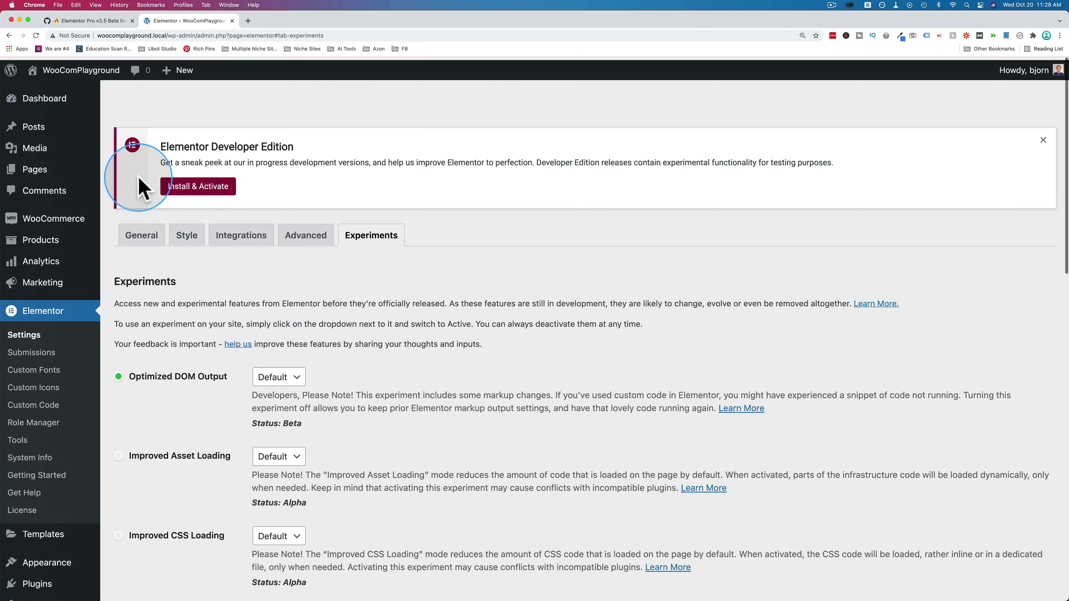
{"action": "mouse_move", "coordinate": [39, 168]}
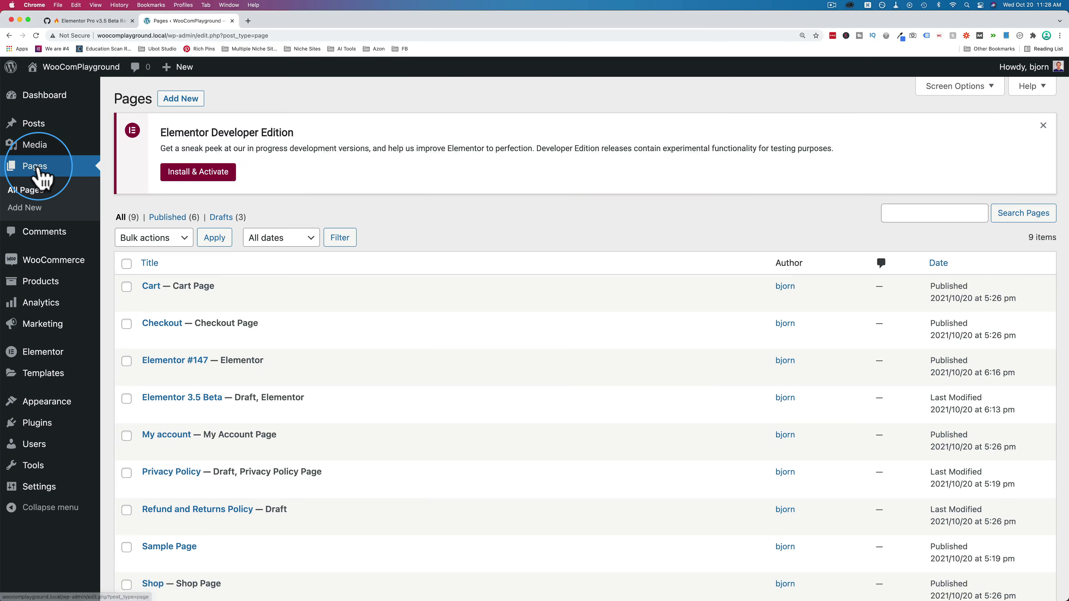
{"action": "mouse_move", "coordinate": [198, 373]}
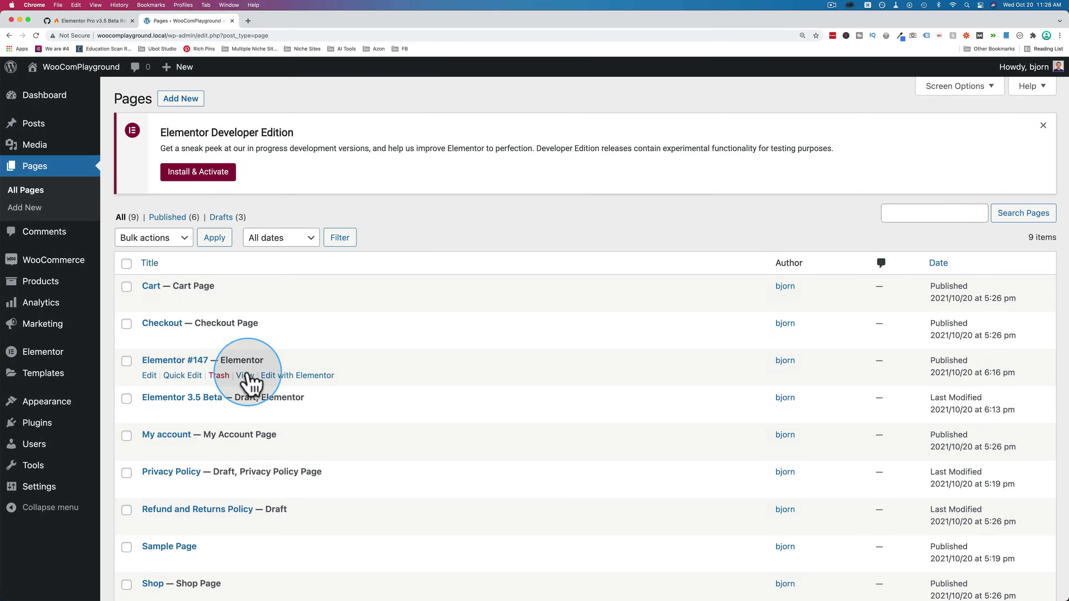
{"action": "left_click", "coordinate": [293, 23]}
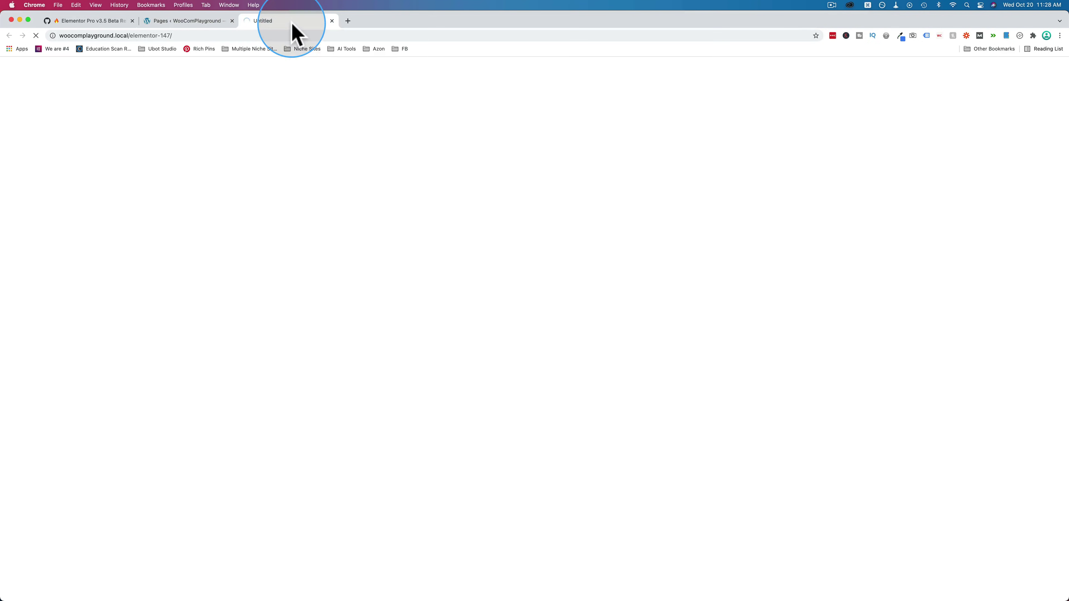
{"action": "scroll", "coordinate": [201, 174], "scroll_direction": "down", "scroll_amount": 9}
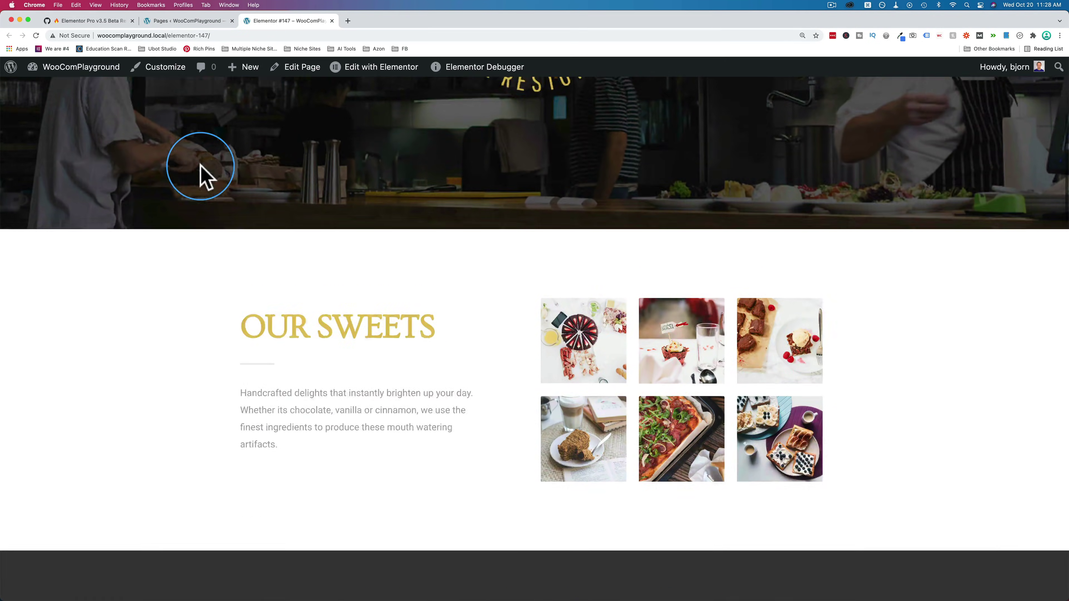
{"action": "scroll", "coordinate": [200, 175], "scroll_direction": "down", "scroll_amount": 15}
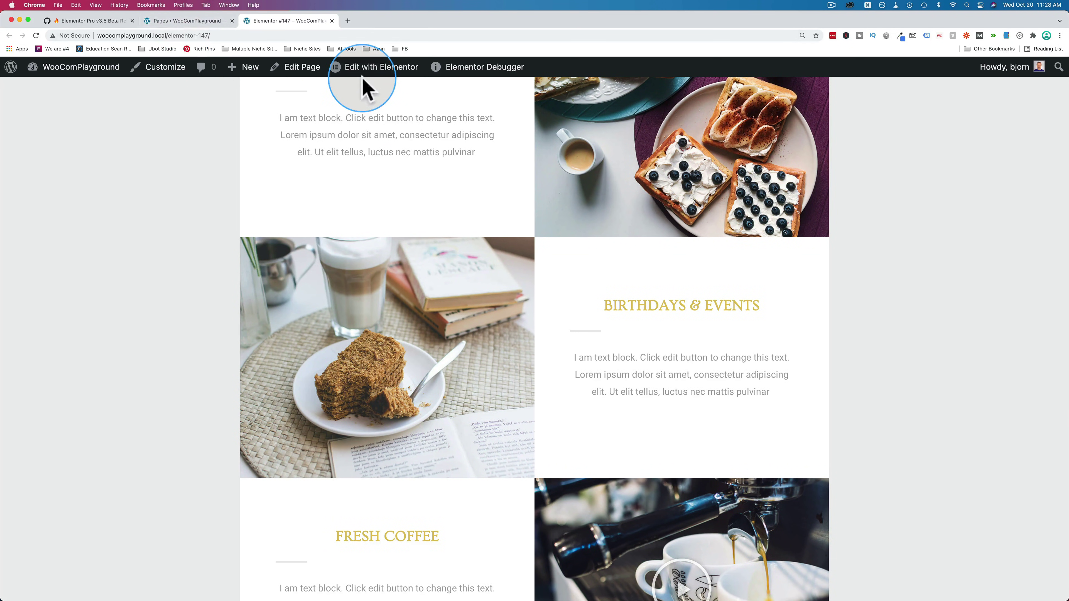
- Open Elementor #147 in the editor and expand Page Settings > Advanced > Scroll Snap
{"action": "mouse_move", "coordinate": [368, 70]}
{"action": "left_click", "coordinate": [376, 68]}
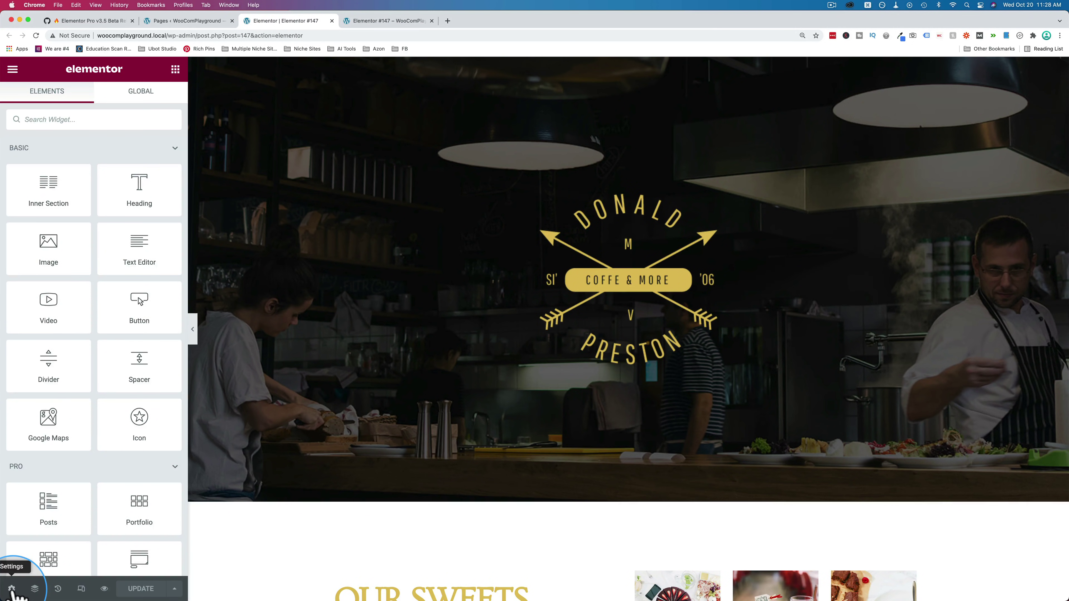
{"action": "left_click", "coordinate": [12, 589]}
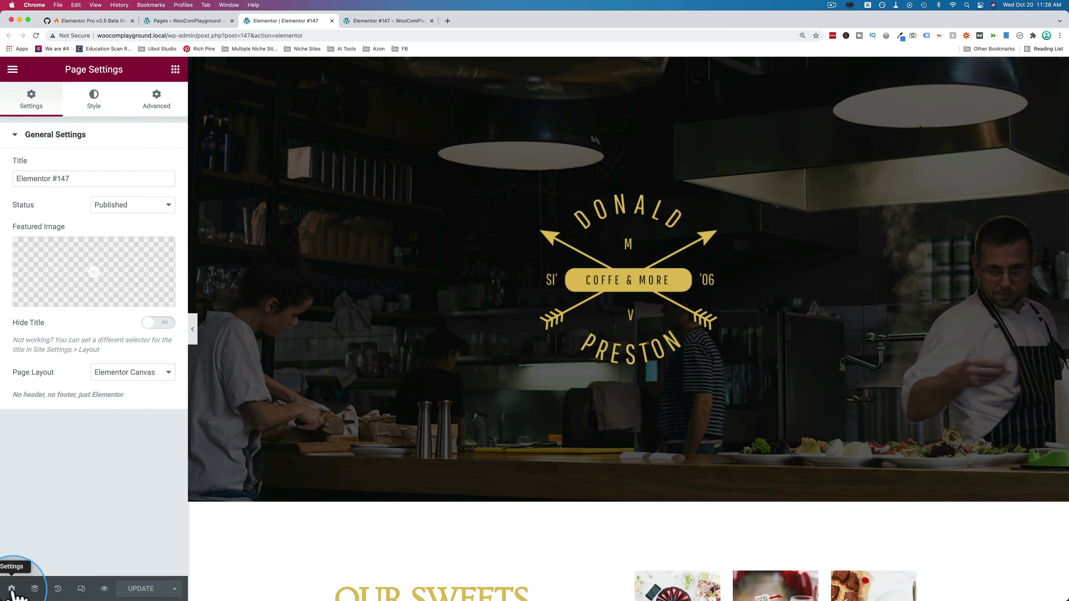
{"action": "left_click", "coordinate": [157, 100]}
{"action": "left_click", "coordinate": [101, 136]}
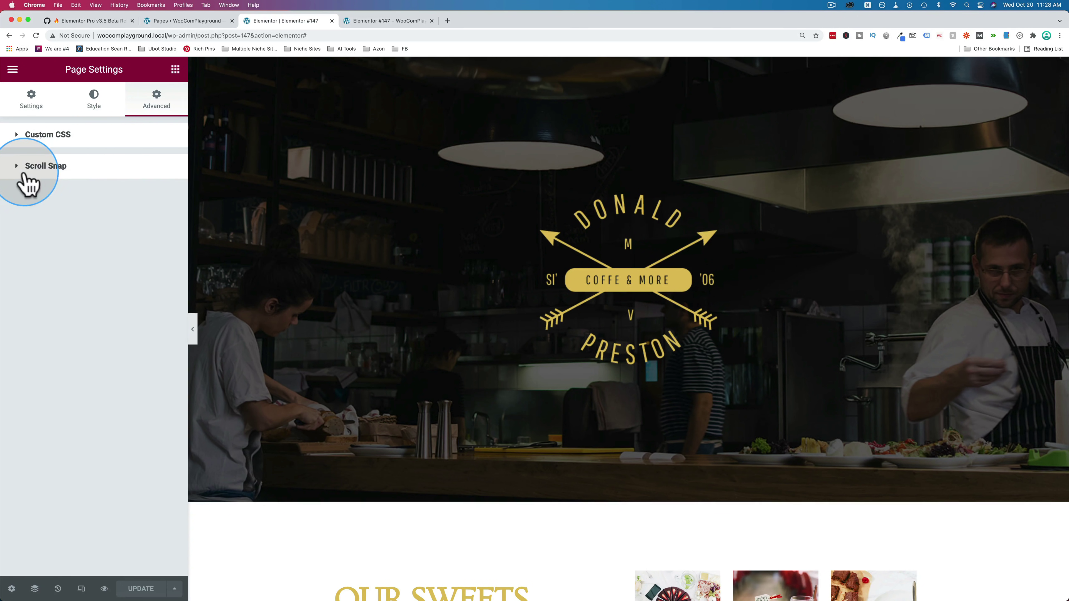
{"action": "left_click", "coordinate": [56, 169]}
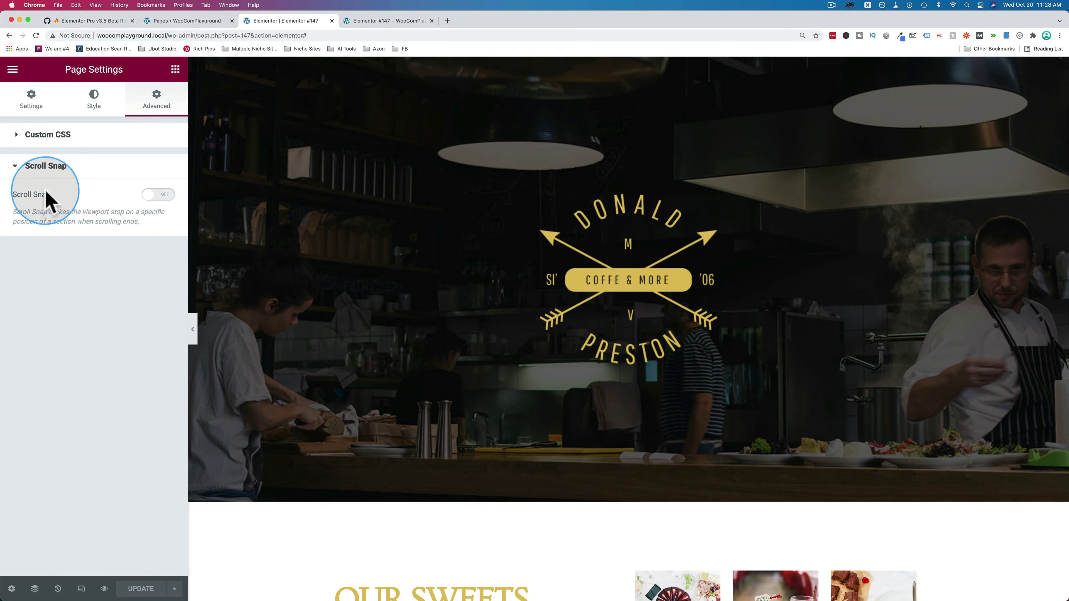
- Turn Scroll Snap on with scroll padding 30 and Snap Stop set to Always
{"action": "left_click", "coordinate": [156, 195]}
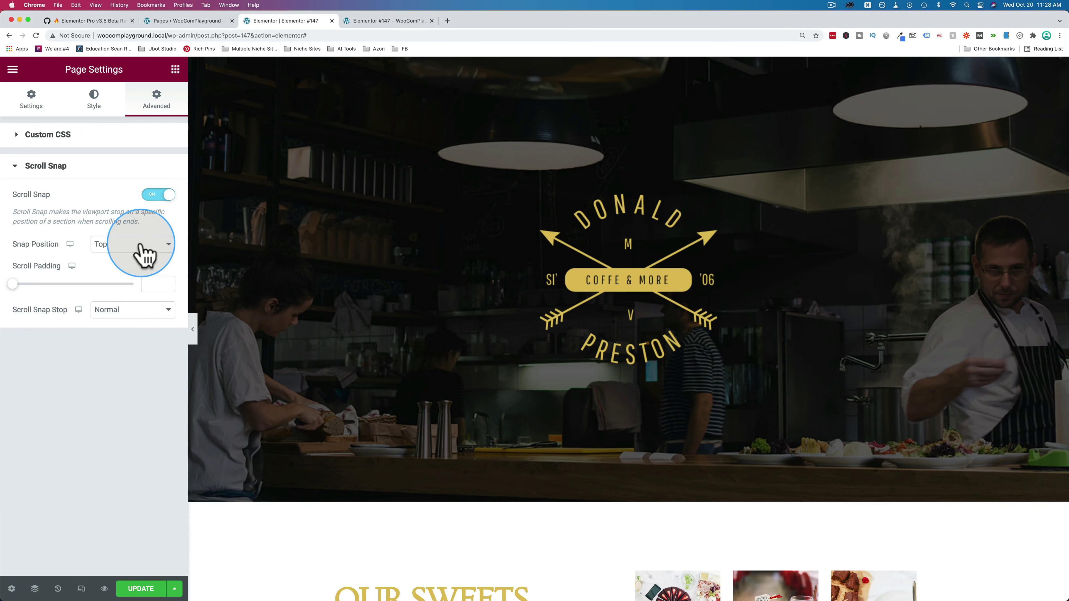
{"action": "left_click_drag", "start_coordinate": [17, 286], "coordinate": [28, 287]}
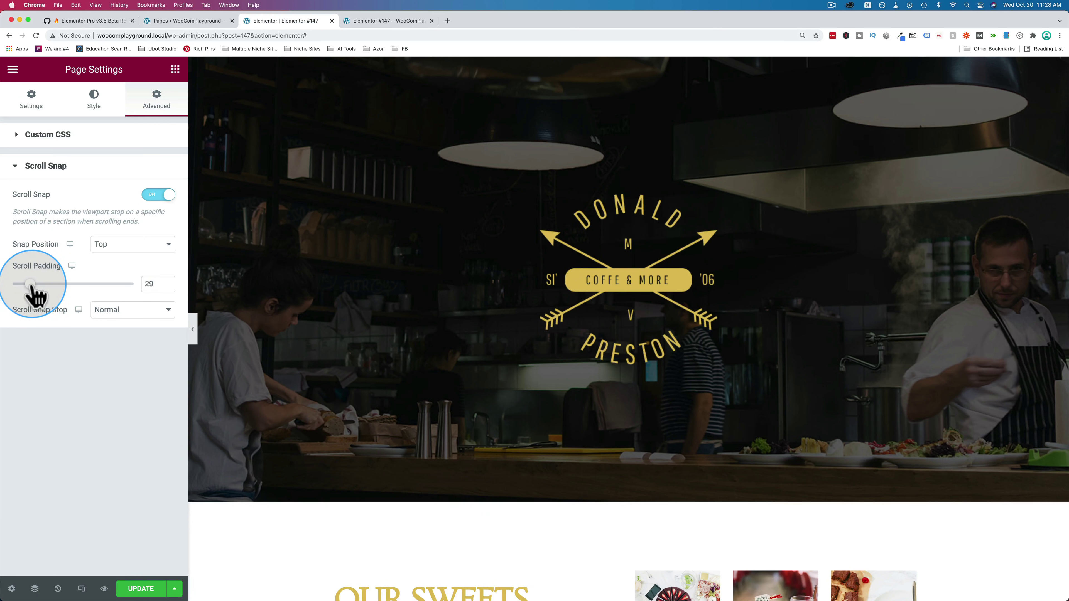
{"action": "left_click", "coordinate": [117, 311]}
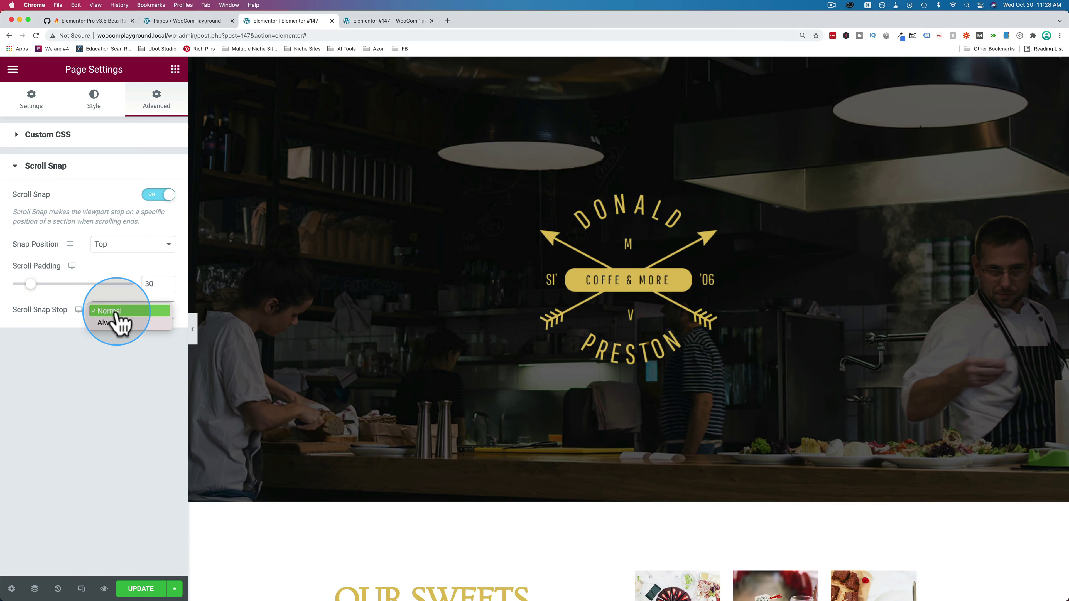
{"action": "left_click", "coordinate": [115, 324]}
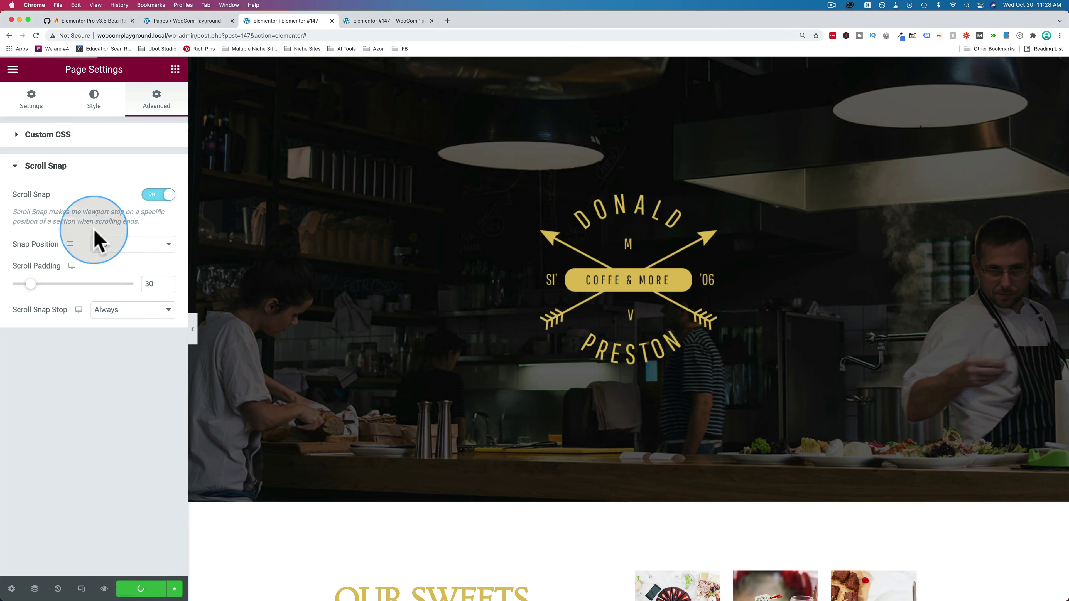
- Reload the live Elementor #147 page and check it snaps between the Donald Preston hero and OUR SWEETS
{"action": "left_click", "coordinate": [379, 21]}
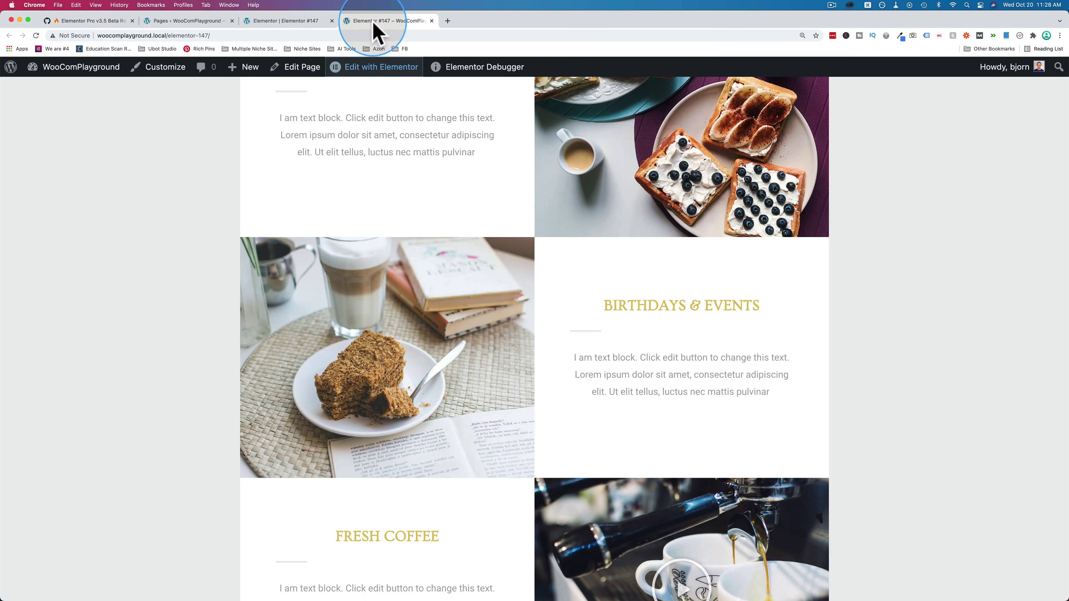
{"action": "scroll", "coordinate": [320, 153], "scroll_direction": "up", "scroll_amount": 3}
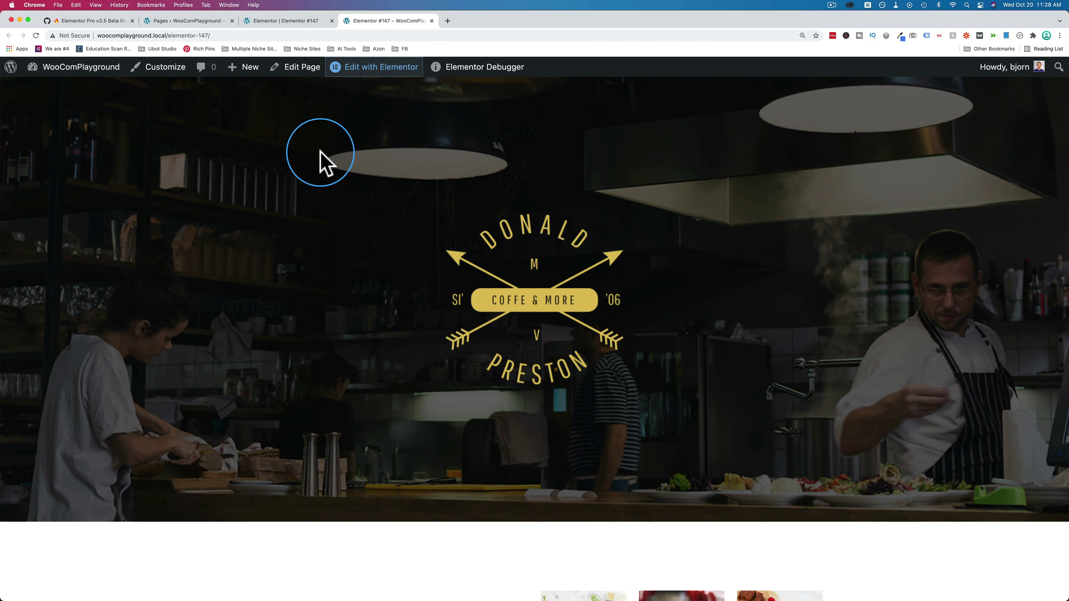
{"action": "key", "text": "super+r"}
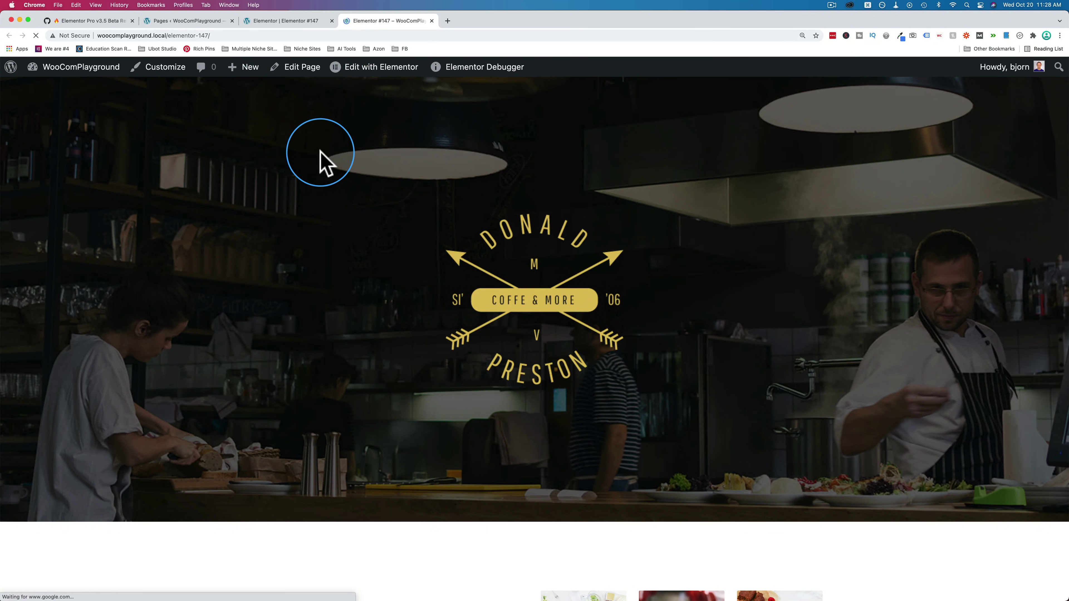
{"action": "scroll", "coordinate": [236, 185], "scroll_direction": "down", "scroll_amount": 5}
{"action": "scroll", "coordinate": [234, 185], "scroll_direction": "down", "scroll_amount": 2}
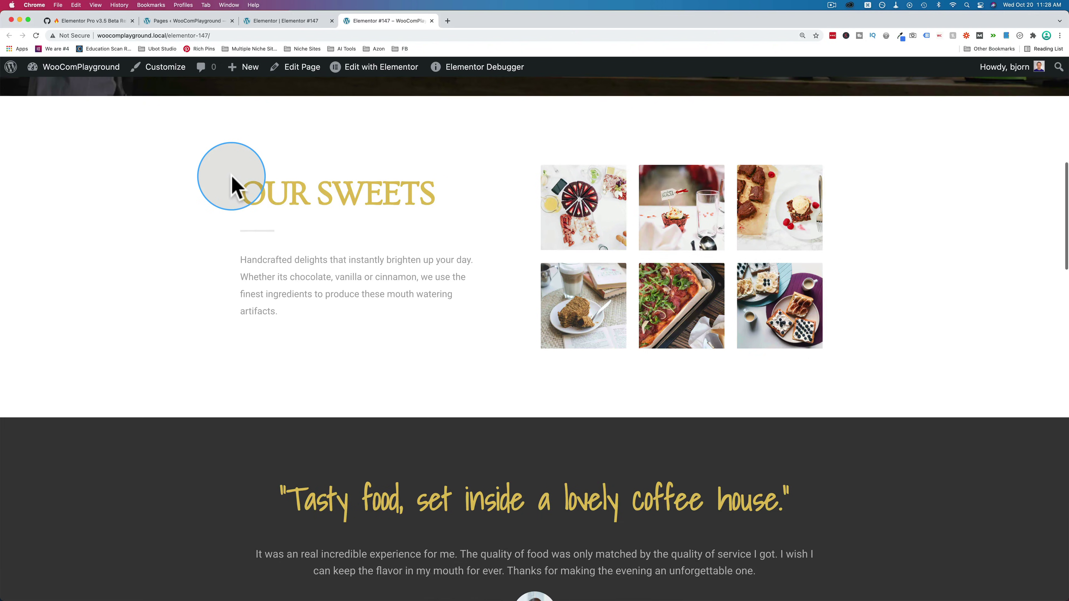
{"action": "scroll", "coordinate": [234, 186], "scroll_direction": "up", "scroll_amount": 10}
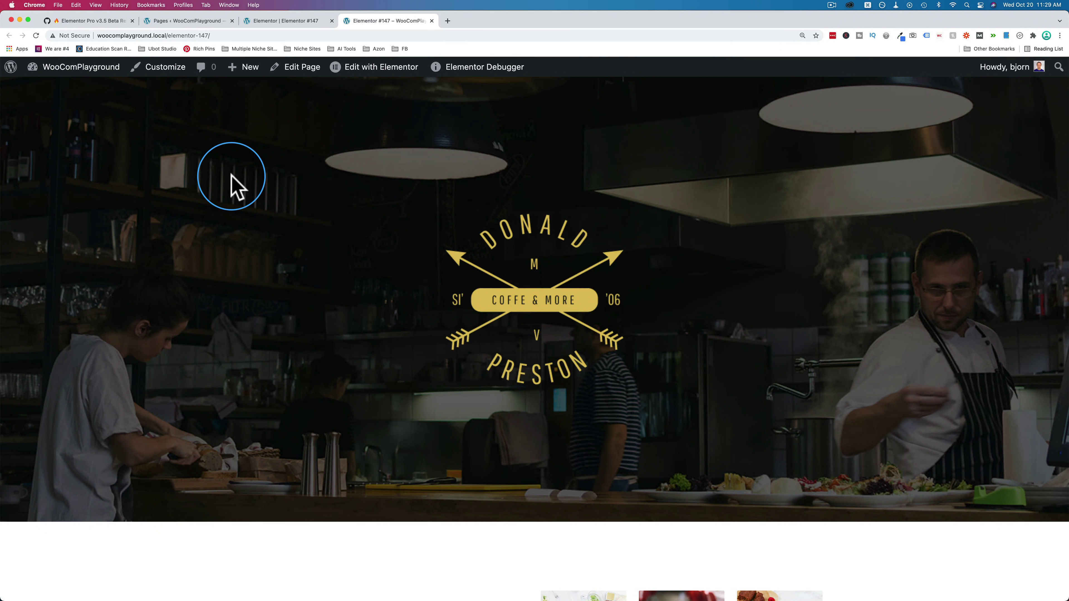
{"action": "scroll", "coordinate": [234, 186], "scroll_direction": "down", "scroll_amount": 1}
{"action": "scroll", "coordinate": [234, 185], "scroll_direction": "down", "scroll_amount": 10}
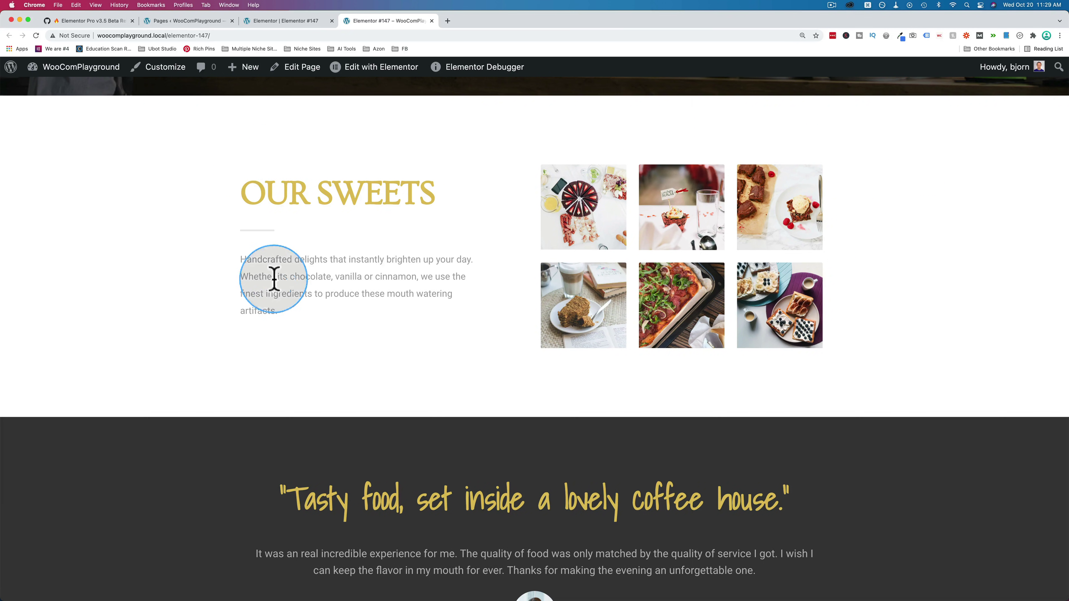
{"action": "scroll", "coordinate": [282, 319], "scroll_direction": "up", "scroll_amount": 10}
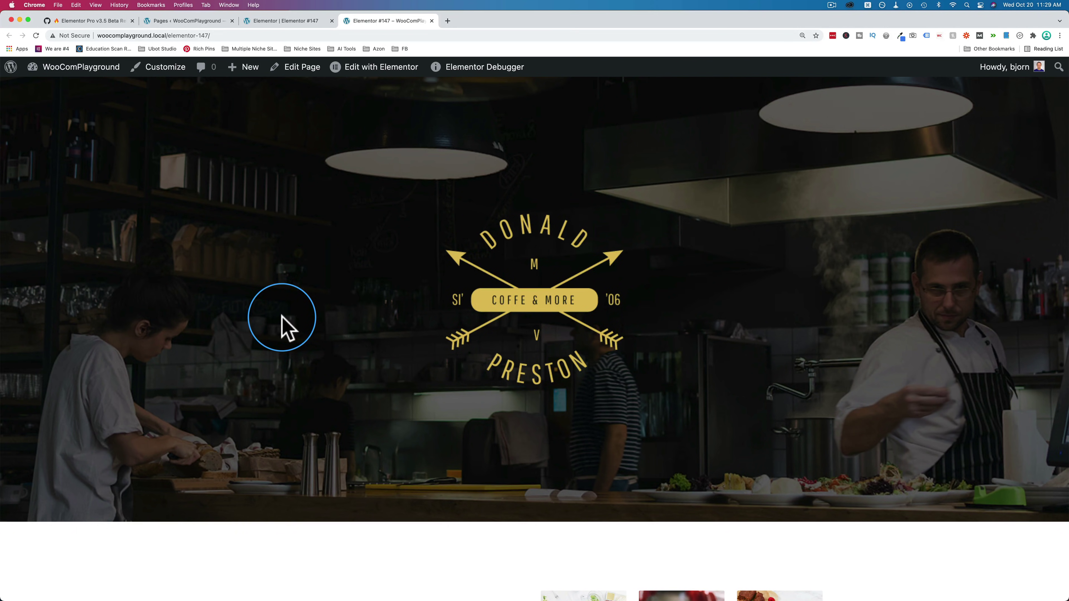
{"action": "scroll", "coordinate": [282, 319], "scroll_direction": "down", "scroll_amount": 10}
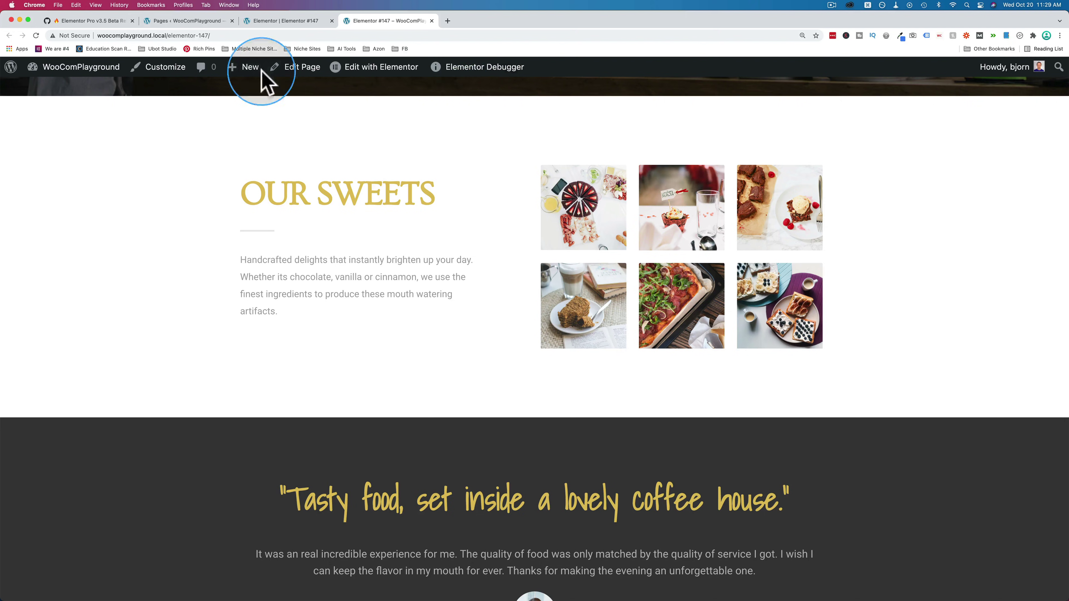
{"action": "left_click", "coordinate": [280, 20]}
{"action": "left_click", "coordinate": [109, 244]}
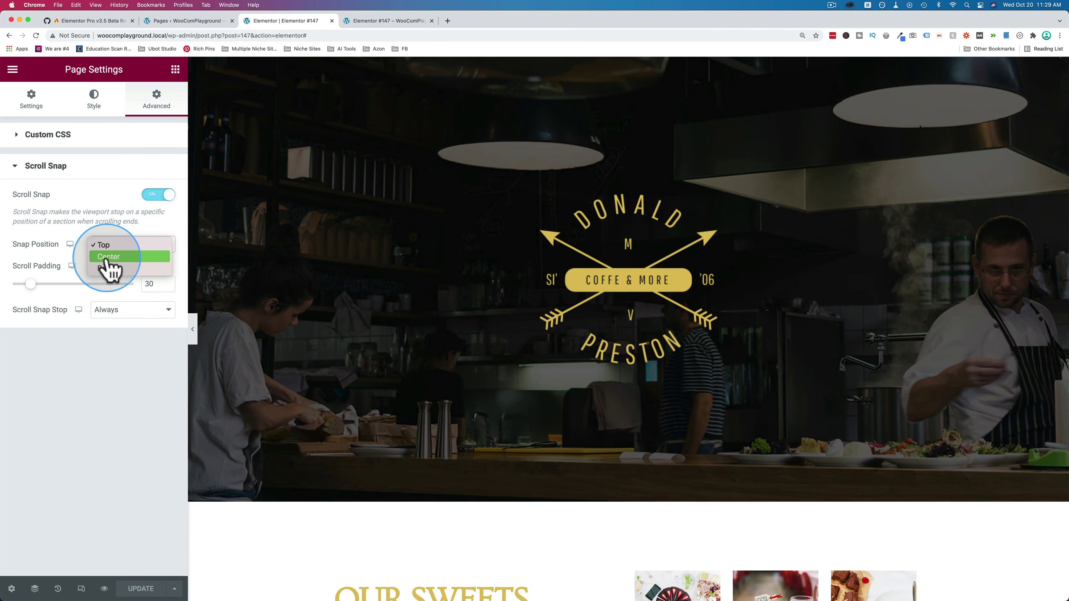
{"action": "left_click", "coordinate": [376, 22]}
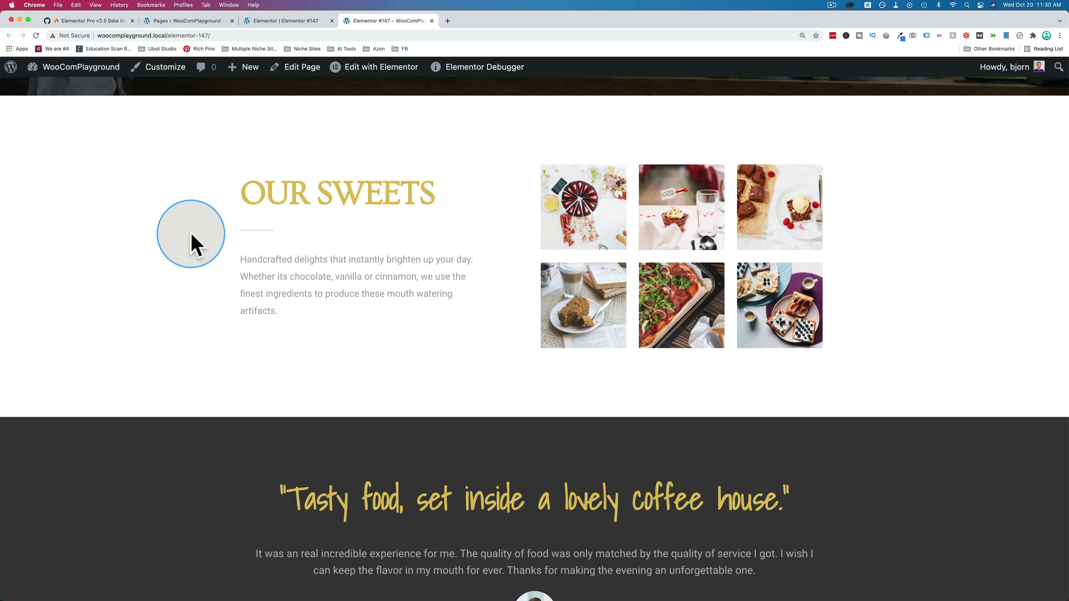
- Scroll the live page down to Visit Us and back, then return to the editor's Scroll Snap settings
{"action": "scroll", "coordinate": [192, 244], "scroll_direction": "down", "scroll_amount": 8}
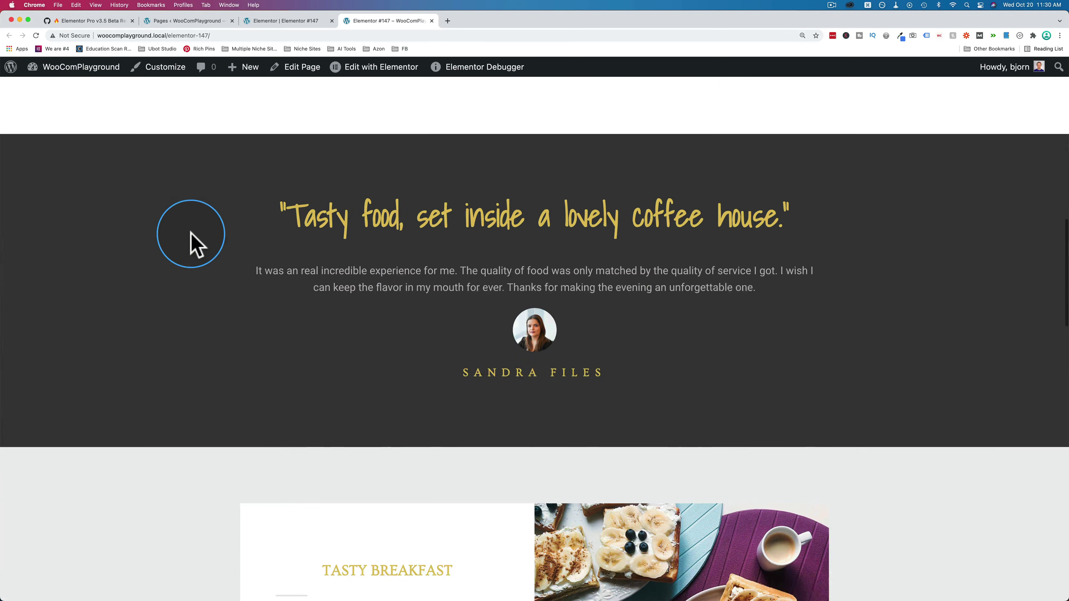
{"action": "scroll", "coordinate": [259, 202], "scroll_direction": "down", "scroll_amount": 5}
{"action": "scroll", "coordinate": [259, 202], "scroll_direction": "down", "scroll_amount": 3}
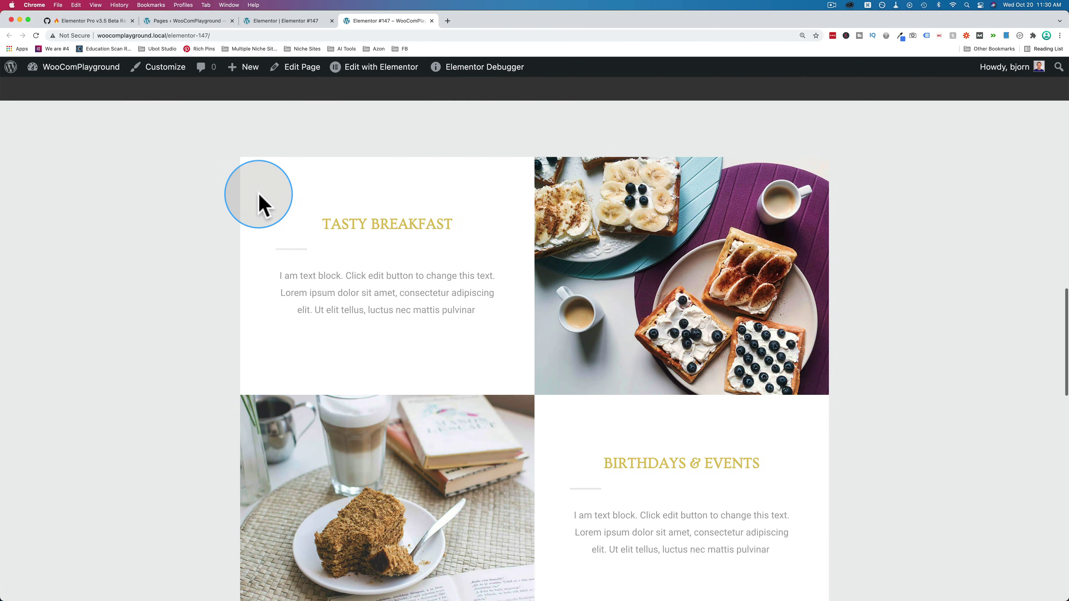
{"action": "scroll", "coordinate": [190, 238], "scroll_direction": "down", "scroll_amount": 7}
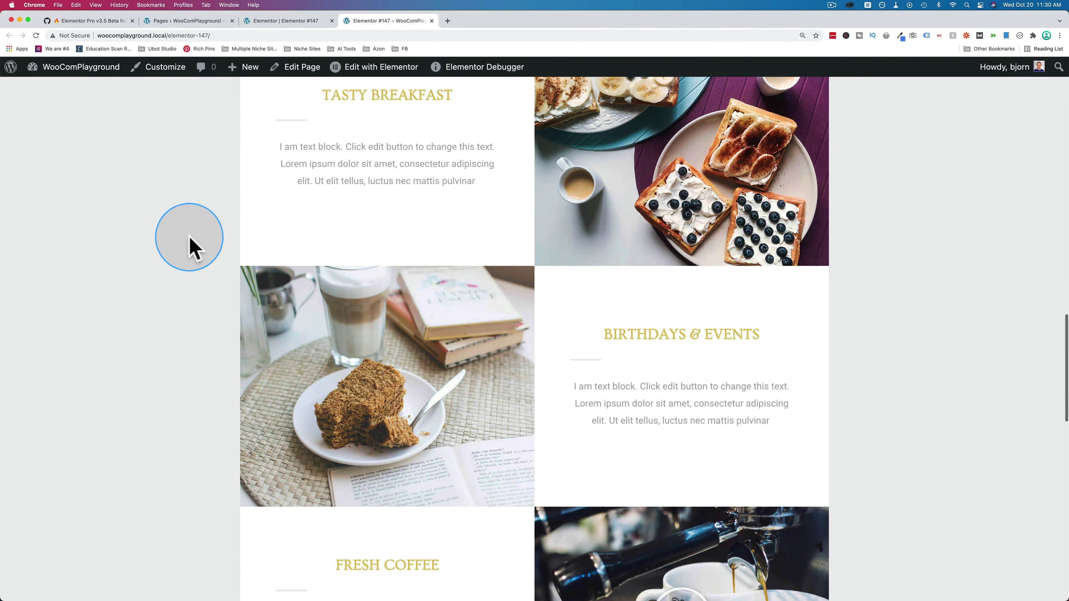
{"action": "scroll", "coordinate": [190, 239], "scroll_direction": "up", "scroll_amount": 5}
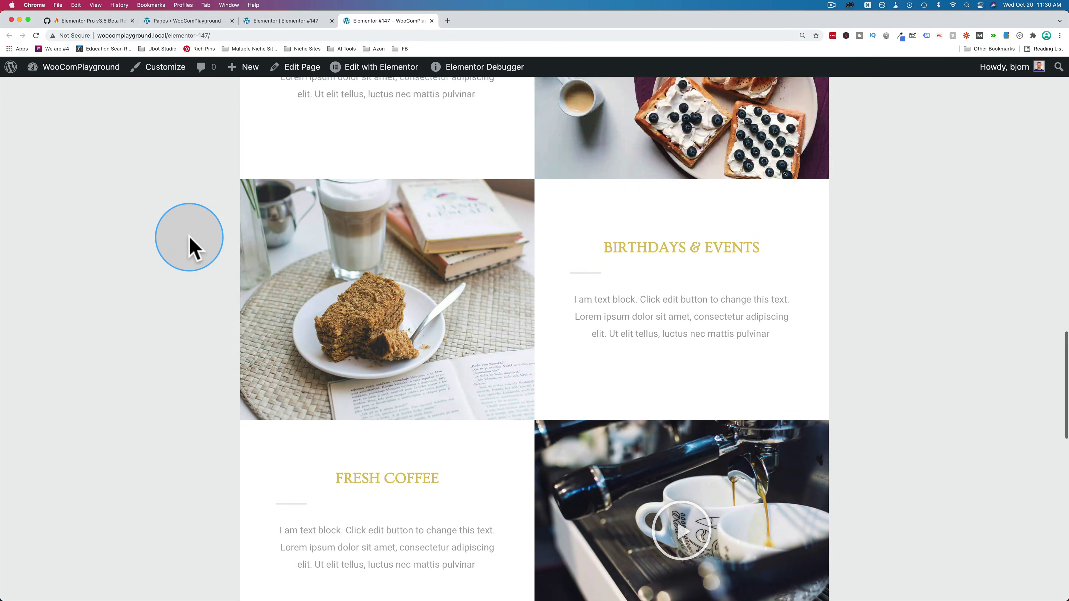
{"action": "scroll", "coordinate": [190, 238], "scroll_direction": "down", "scroll_amount": 15}
{"action": "scroll", "coordinate": [189, 238], "scroll_direction": "down", "scroll_amount": 9}
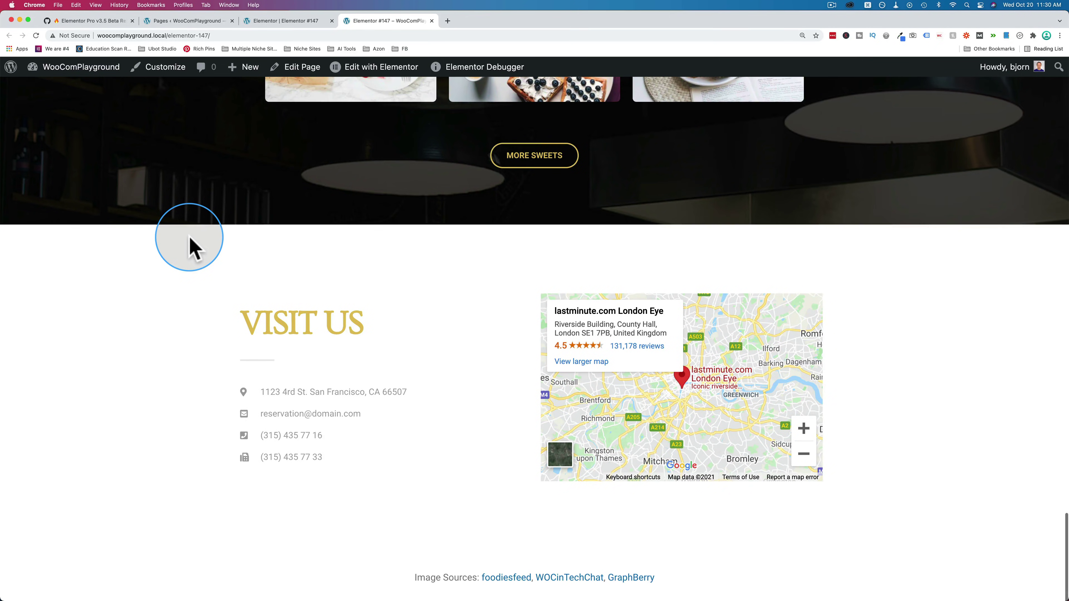
{"action": "scroll", "coordinate": [190, 238], "scroll_direction": "up", "scroll_amount": 5}
{"action": "scroll", "coordinate": [190, 238], "scroll_direction": "up", "scroll_amount": 12}
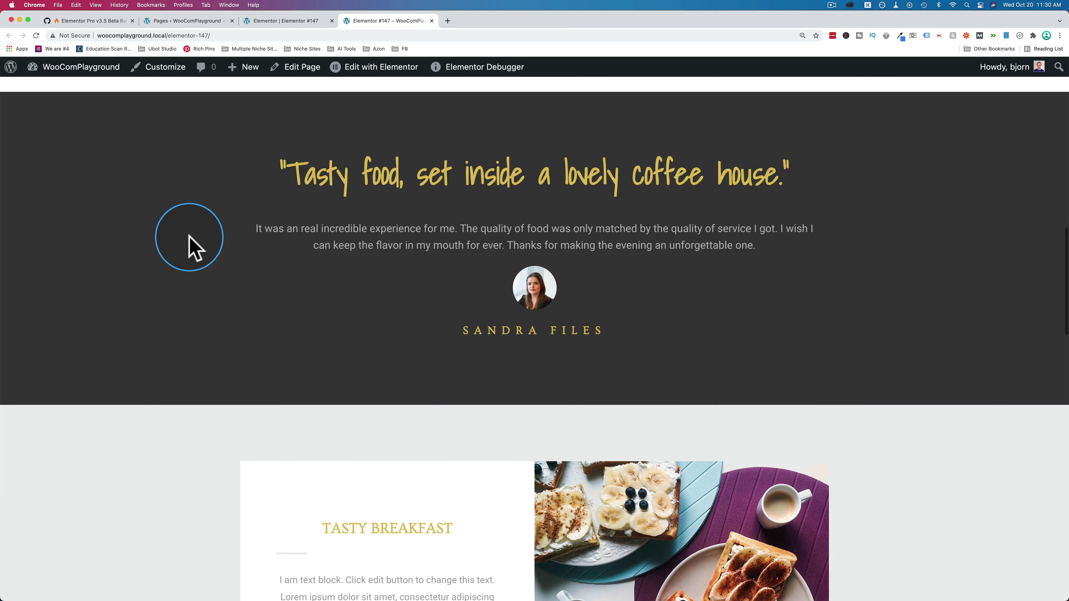
{"action": "scroll", "coordinate": [190, 239], "scroll_direction": "up", "scroll_amount": 6}
{"action": "left_click", "coordinate": [270, 21]}
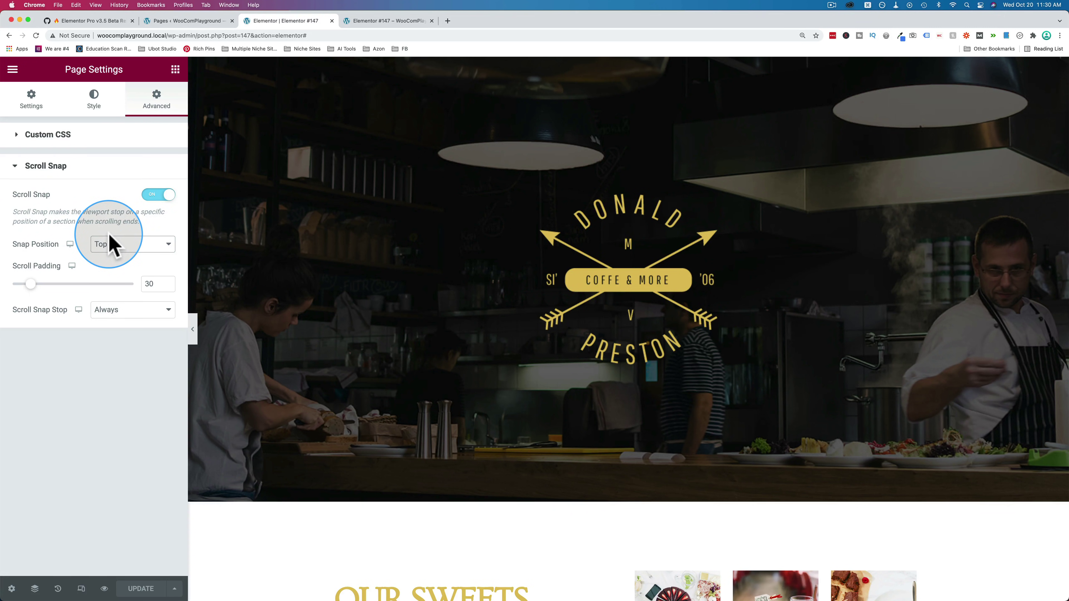
- Highlight the Scroll Snap items in the Elementor Pro v3.5 beta issue's feature list
{"action": "left_click", "coordinate": [108, 22]}
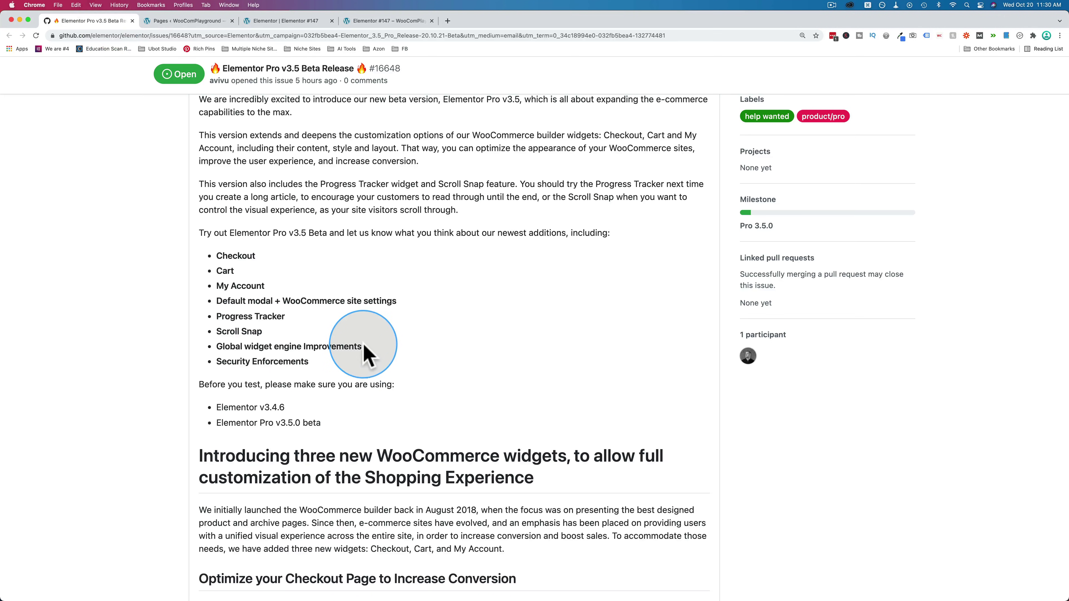
{"action": "left_click_drag", "start_coordinate": [346, 346], "coordinate": [169, 337]}
{"action": "left_click", "coordinate": [222, 360]}
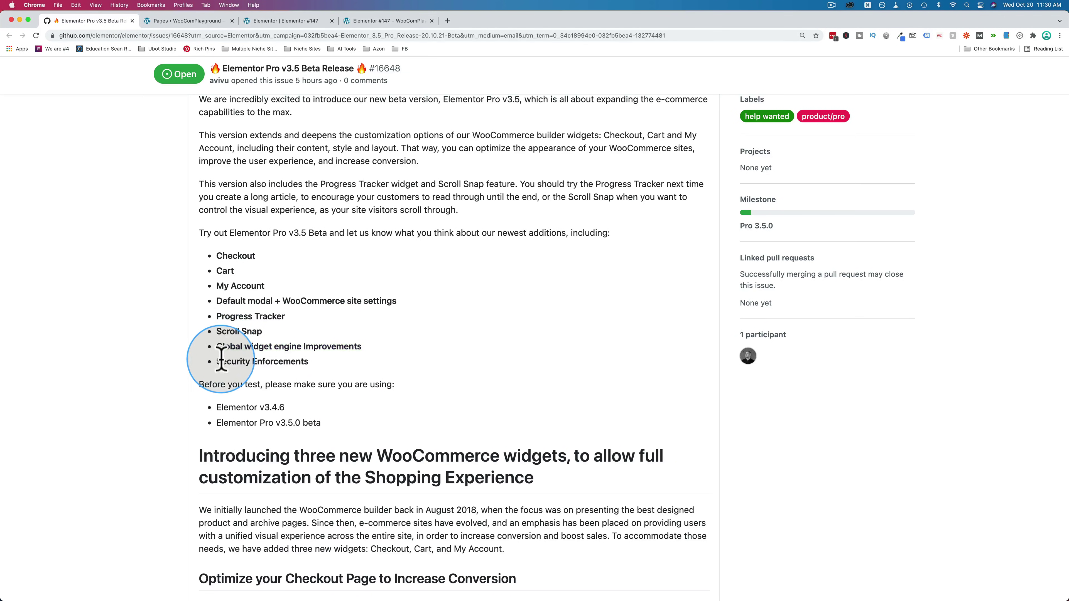
{"action": "left_click_drag", "start_coordinate": [222, 360], "coordinate": [322, 369]}
- Highlight the Global widget engine Improvements and Security Enforcement notes further down the issue
{"action": "scroll", "coordinate": [210, 377], "scroll_direction": "down", "scroll_amount": 10}
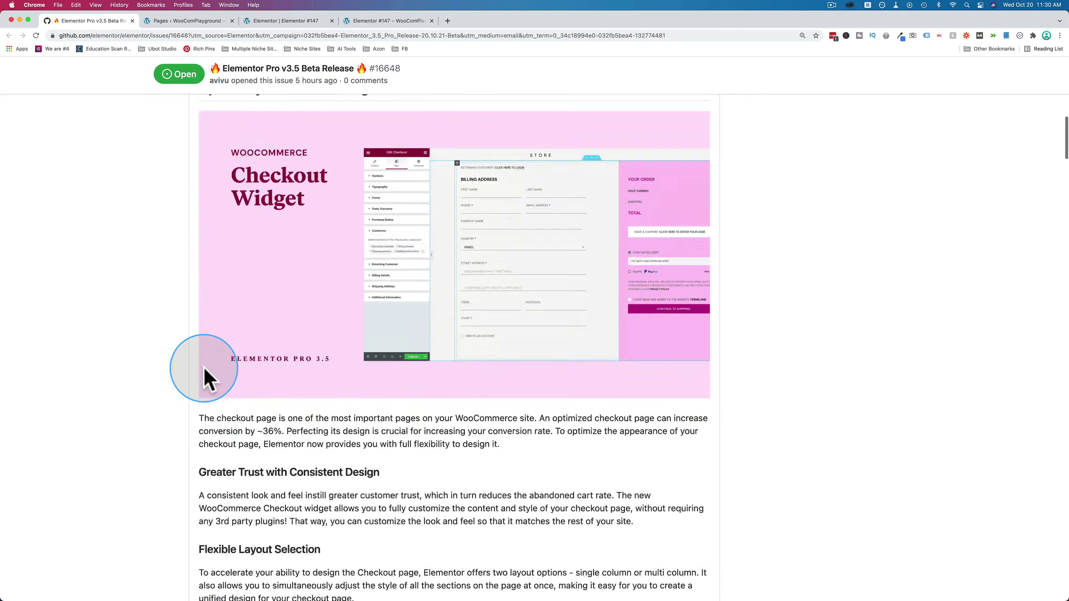
{"action": "scroll", "coordinate": [210, 379], "scroll_direction": "down", "scroll_amount": 20}
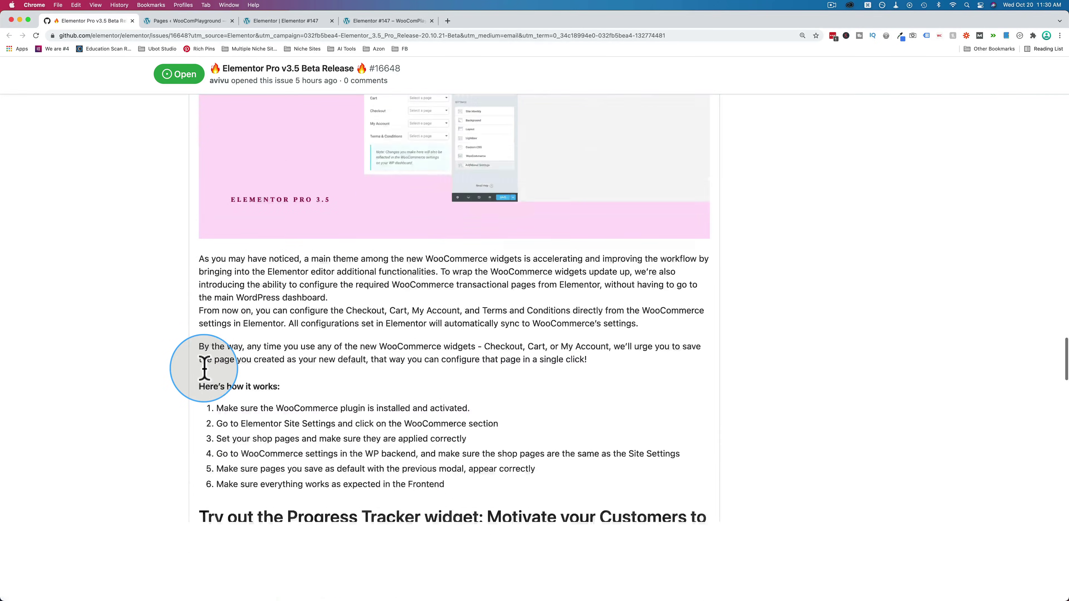
{"action": "scroll", "coordinate": [204, 369], "scroll_direction": "down", "scroll_amount": 20}
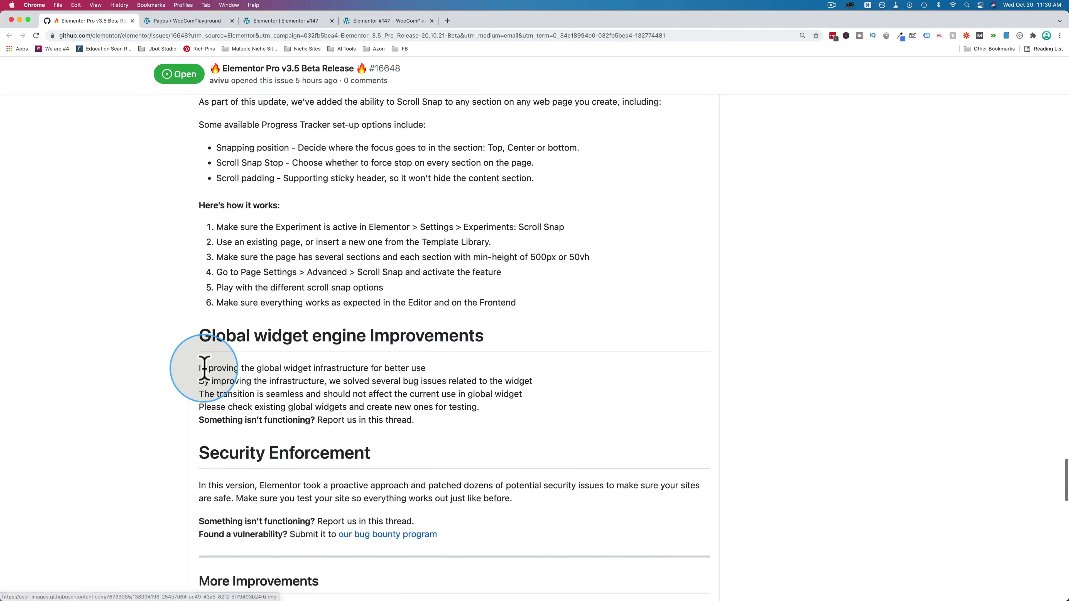
{"action": "scroll", "coordinate": [204, 368], "scroll_direction": "down", "scroll_amount": 4}
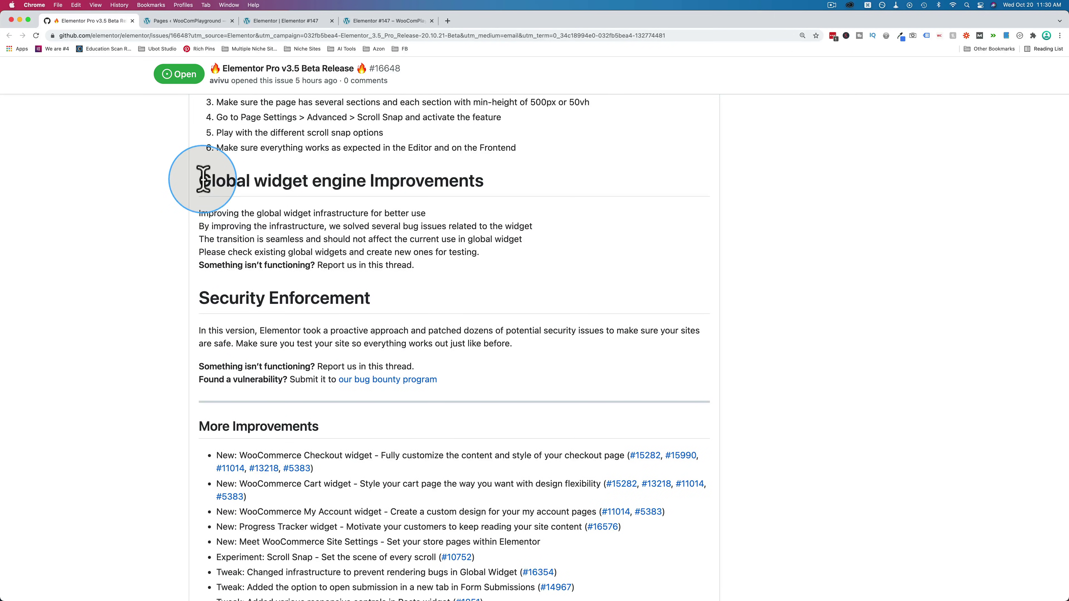
{"action": "left_click_drag", "start_coordinate": [199, 180], "coordinate": [471, 387]}
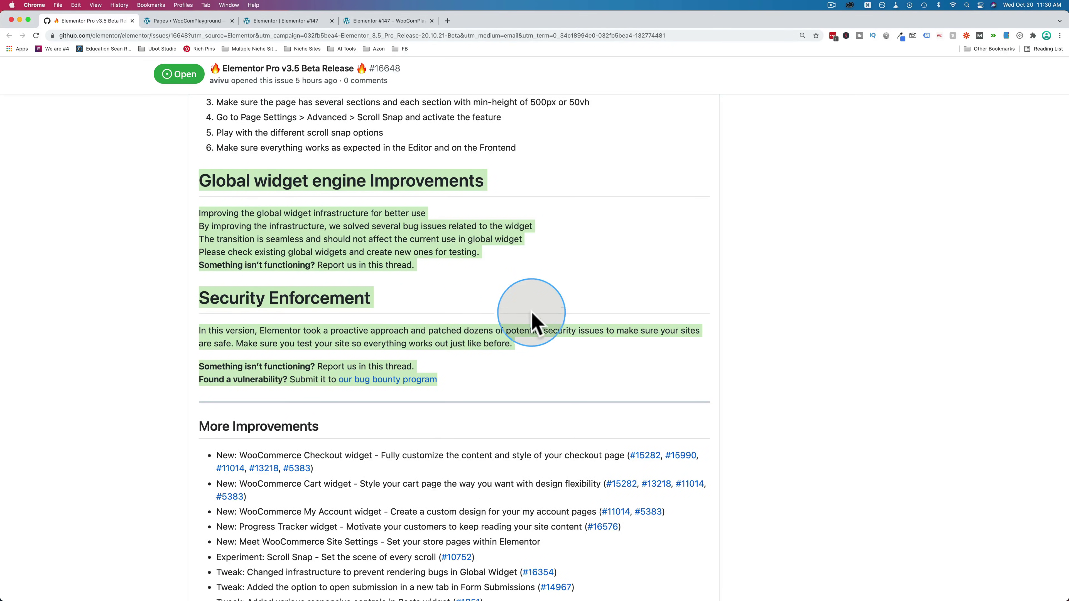